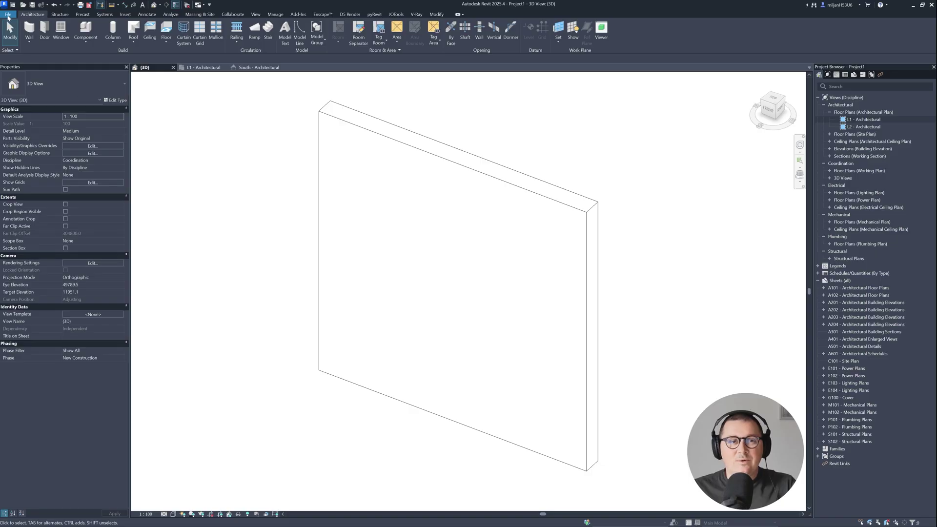
Create a new family from the template Metric Generic Model wall based.rft
left_click(8, 15)
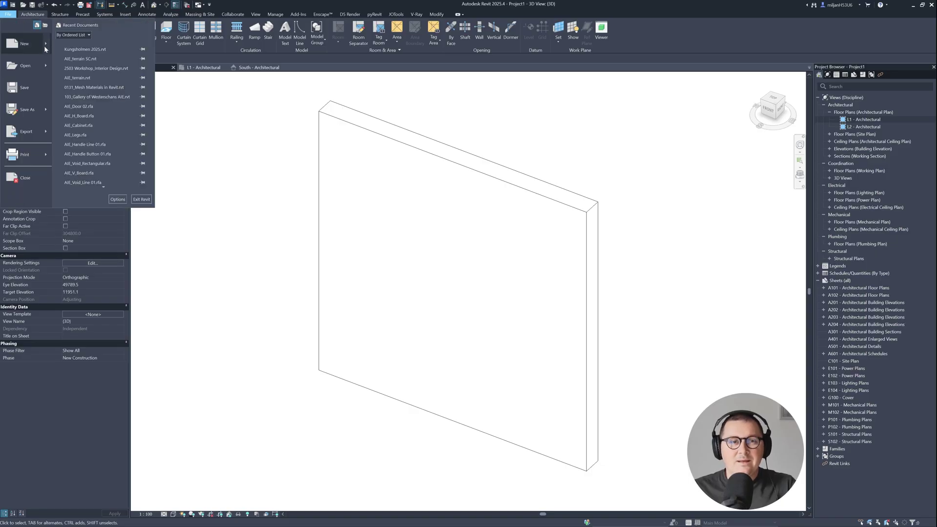
mouse_move(44, 45)
left_click(149, 115)
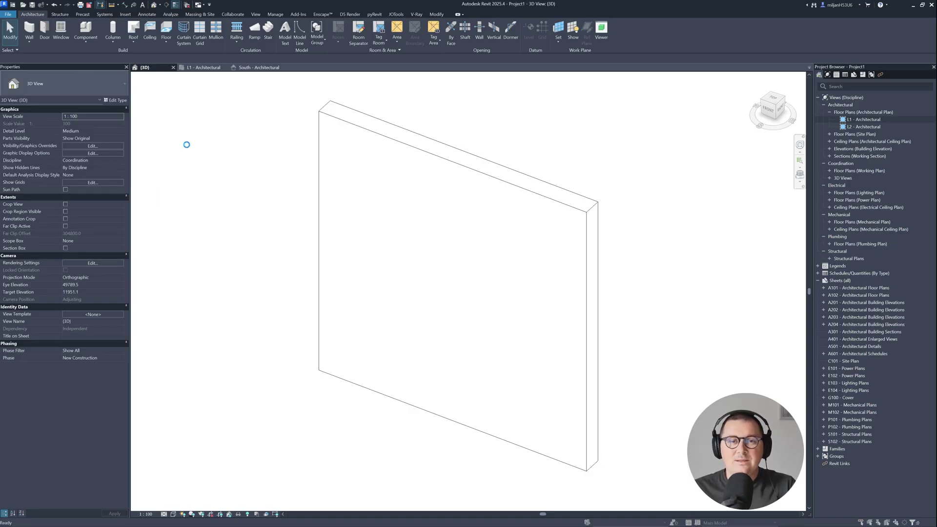
scroll(263, 257, "down", 6)
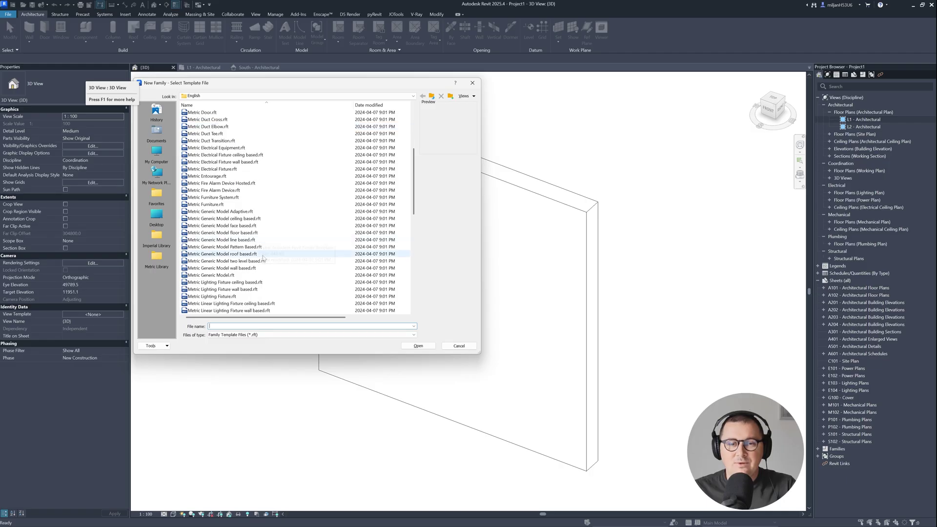
left_click(222, 268)
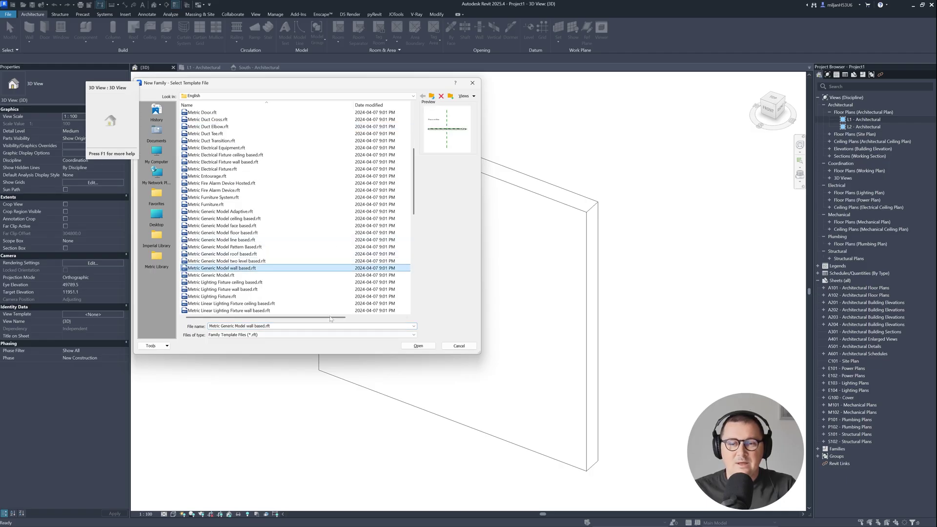
left_click(427, 348)
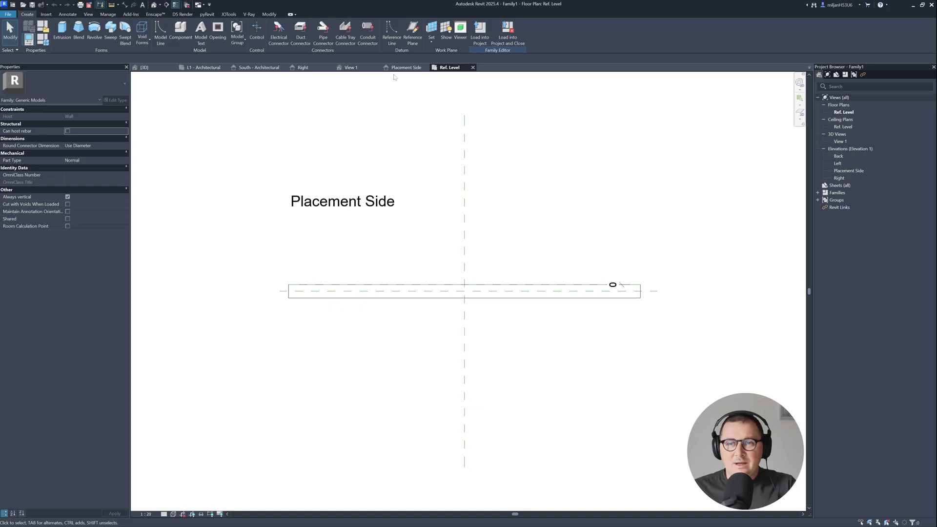
Open the Placement Side elevation and review the family's type parameters, including Default Elevation
left_click(404, 67)
middle_click_drag(429, 258, 581, 272)
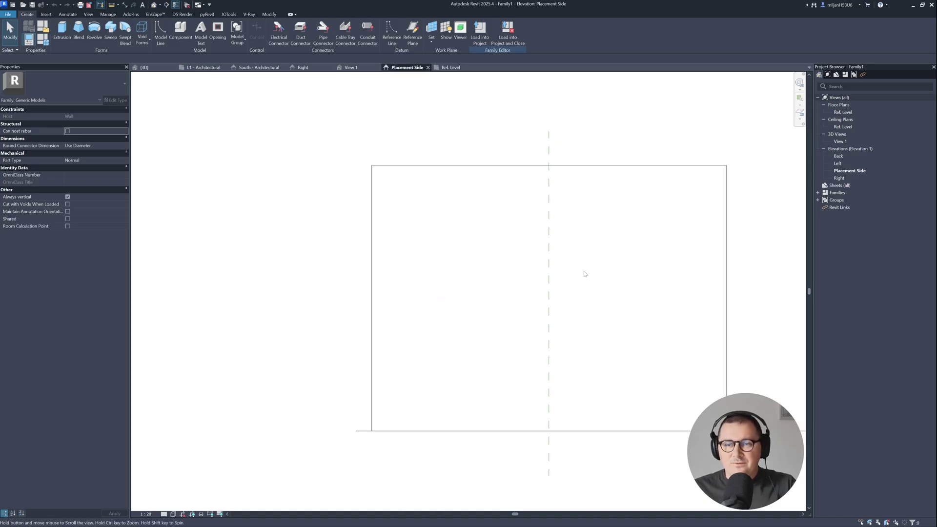
left_click(46, 42)
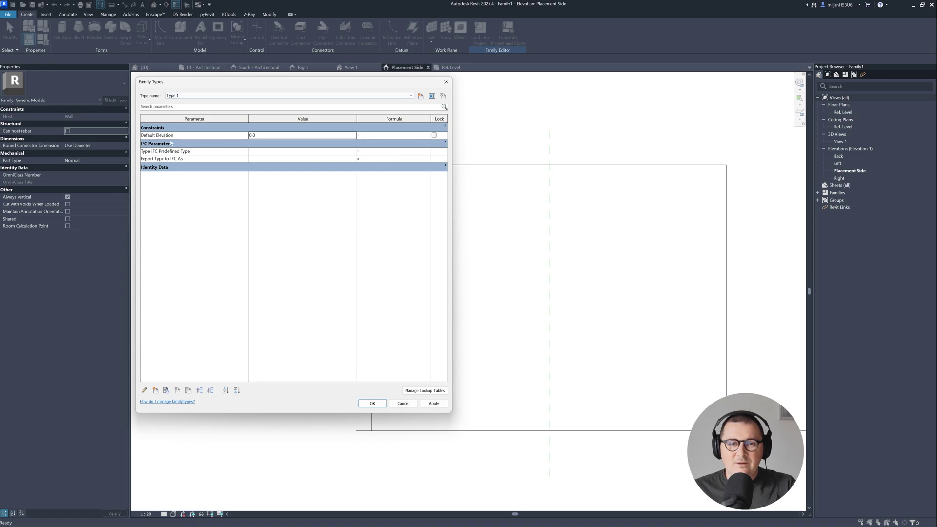
left_click(403, 403)
Draw a horizontal reference plane across the wall about 587 mm above the reference level
middle_click_drag(326, 383, 297, 322)
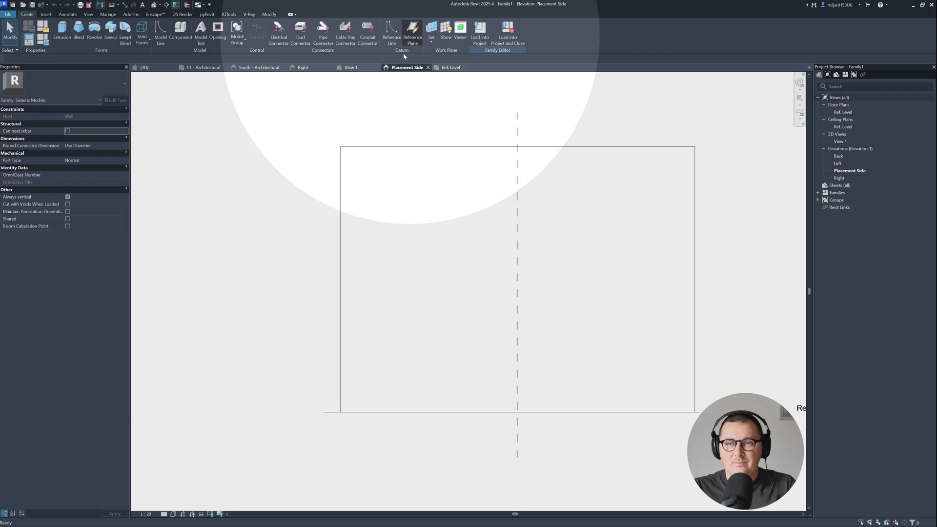
left_click(411, 36)
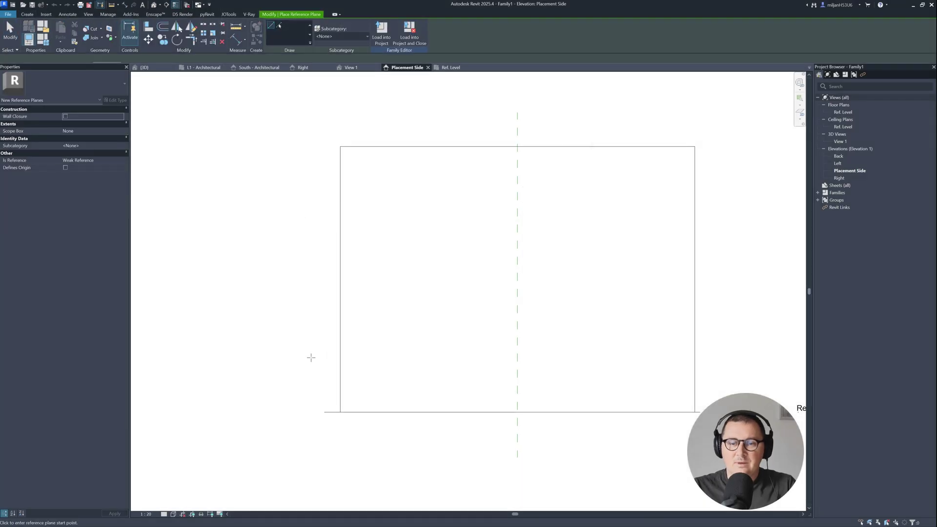
left_click(309, 360)
left_click(748, 360)
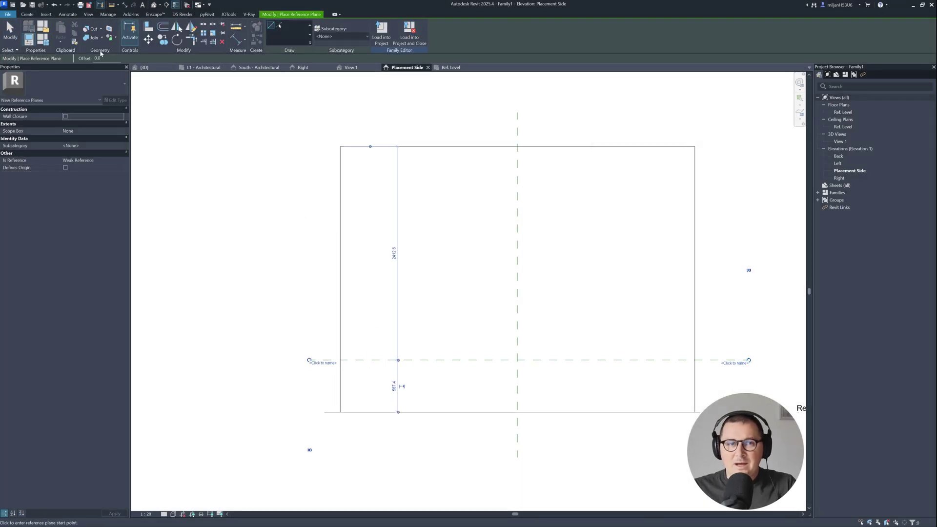
Add an aligned dimension between the reference level and the horizontal reference plane, placed outside the wall's left edge
left_click(30, 16)
left_click(68, 14)
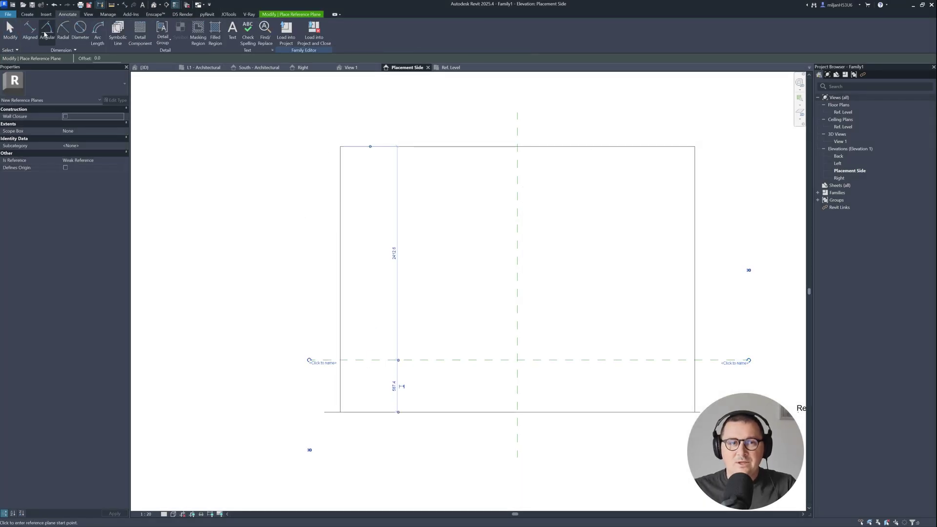
left_click(30, 30)
left_click(345, 412)
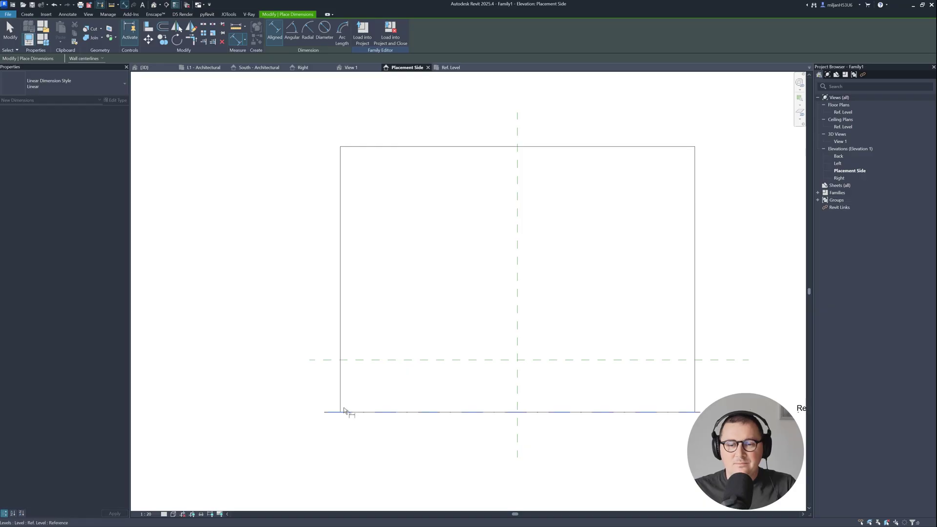
left_click(320, 360)
left_click(285, 369)
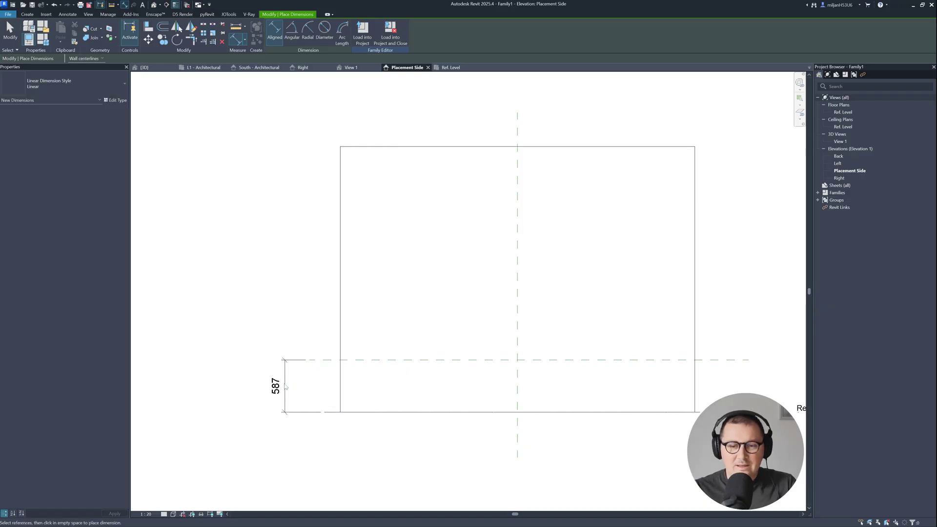
key("Escape")
Label the reference plane's height dimension with the existing Default Elevation parameter
left_click(306, 32)
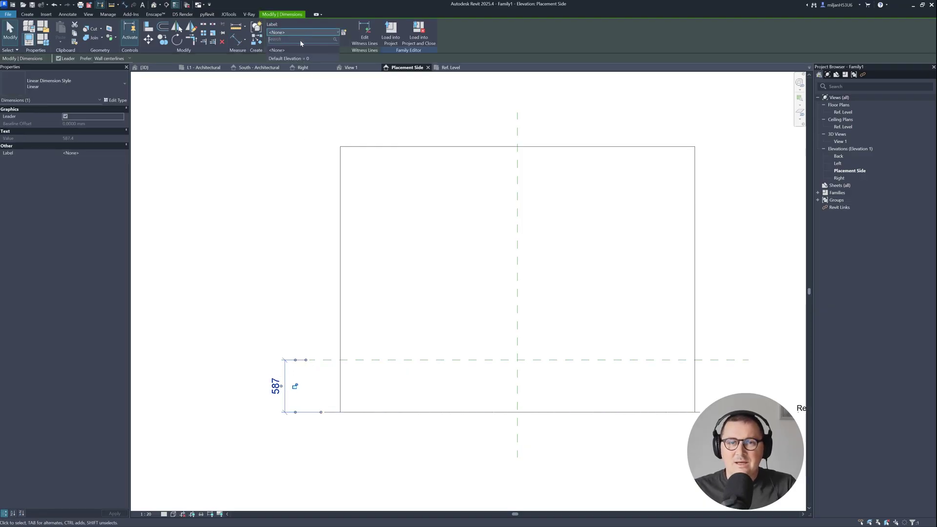
left_click(295, 59)
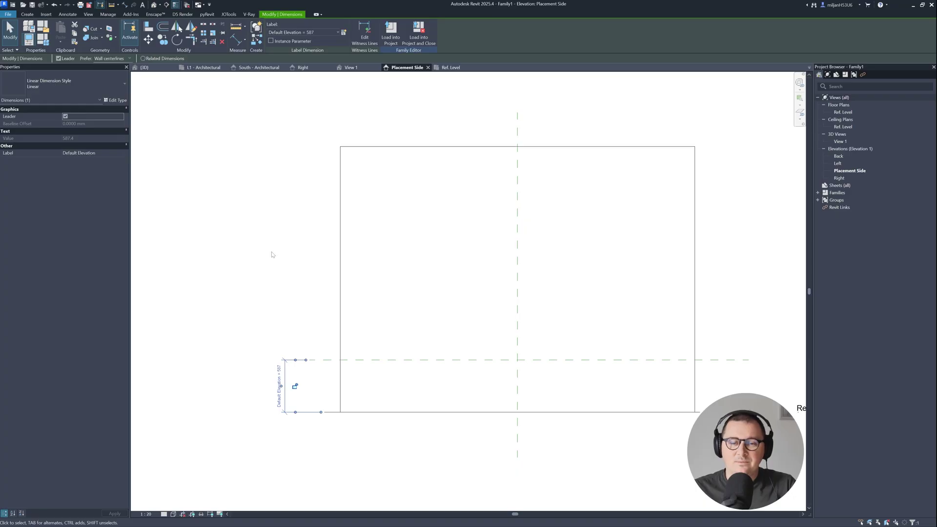
left_click(229, 192)
Set the Default Elevation parameter to 750 in the family types
left_click(44, 40)
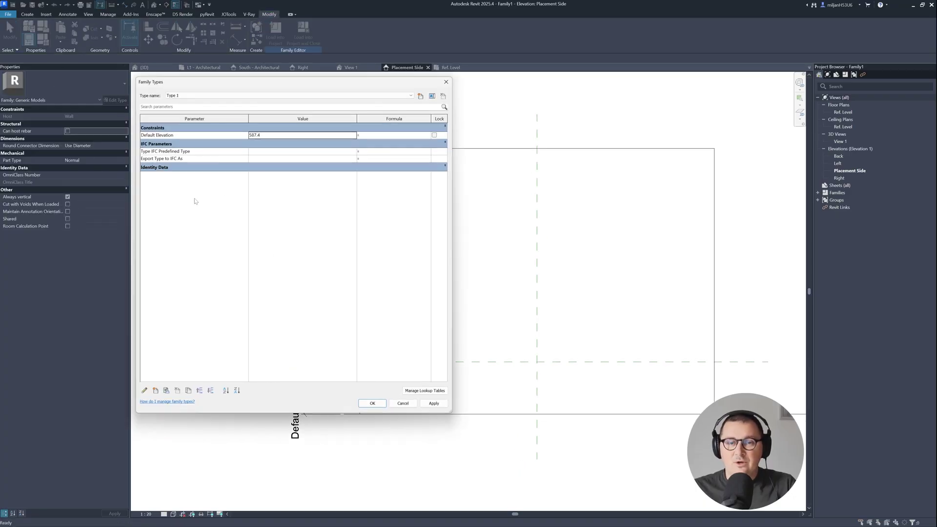
double_click(260, 136)
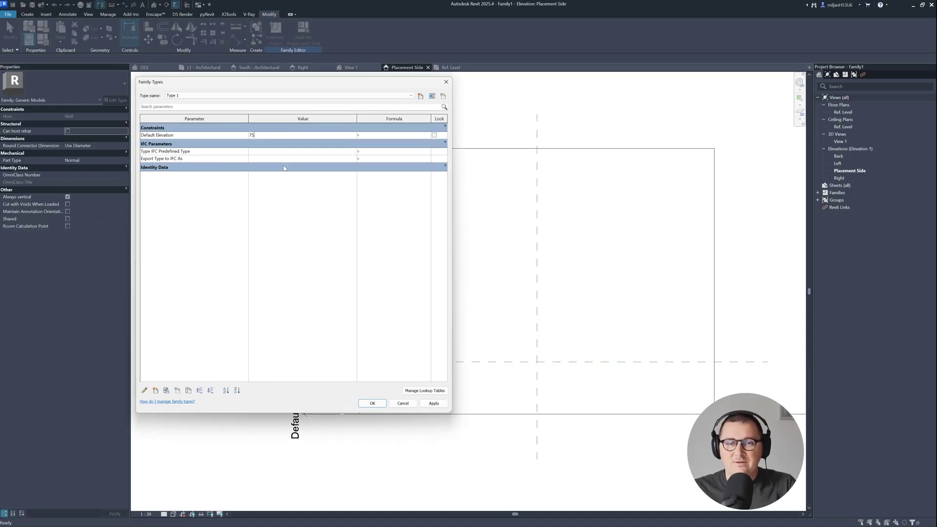
left_click(370, 403)
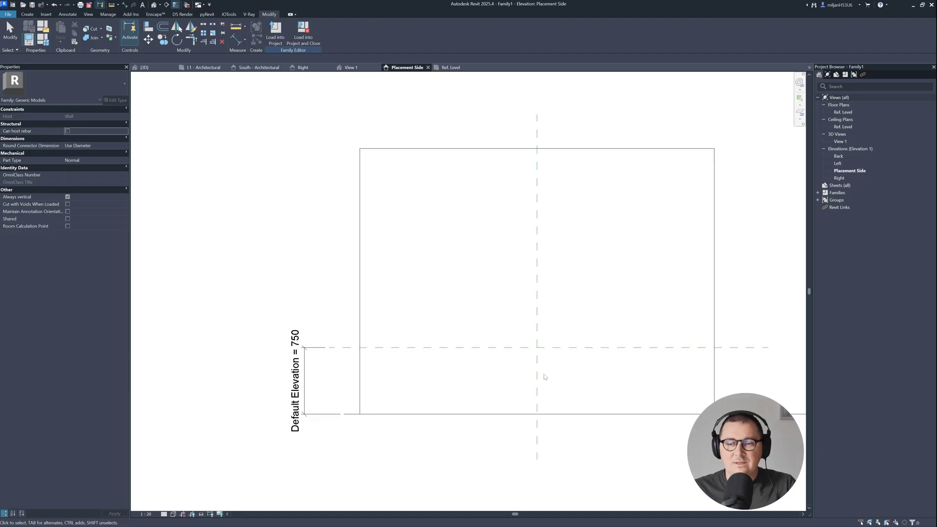
Draw a second horizontal reference plane about 1215 mm above the Default Elevation plane
key("z")
key("f")
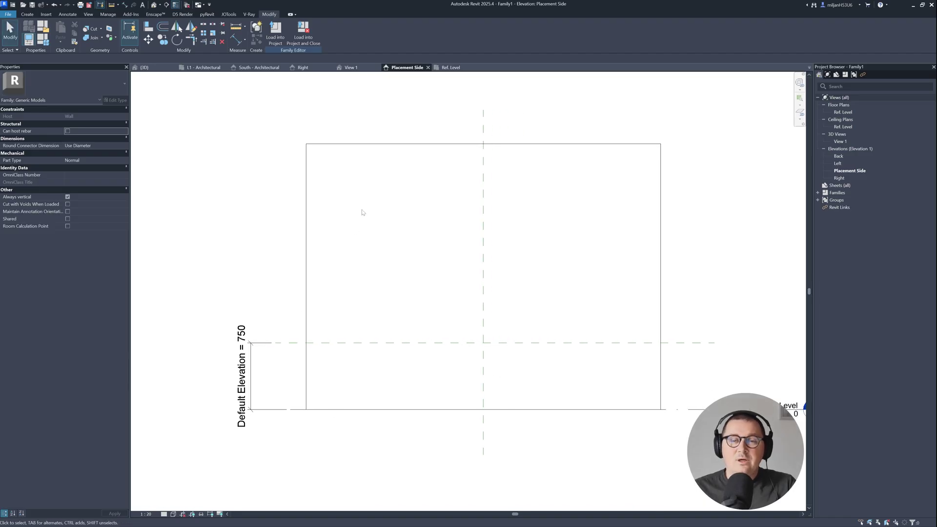
middle_click_drag(372, 219, 369, 216)
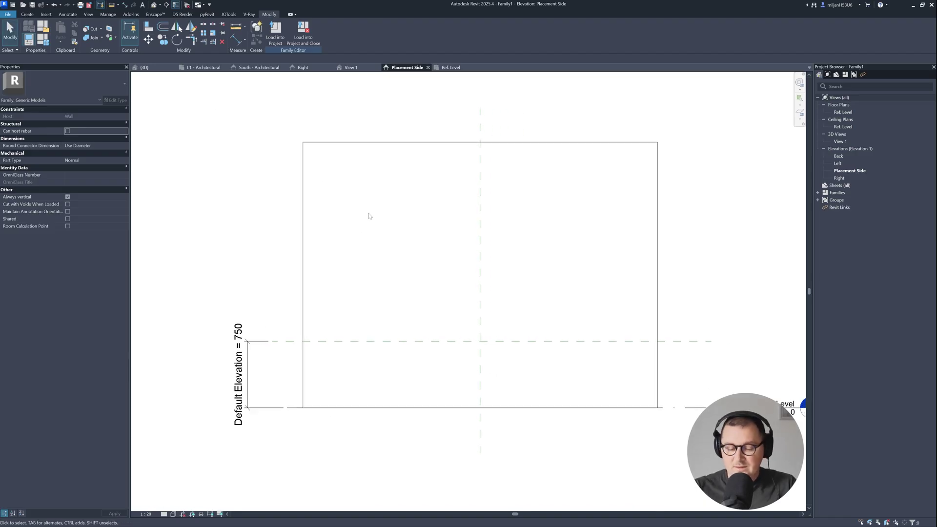
key("r")
key("p")
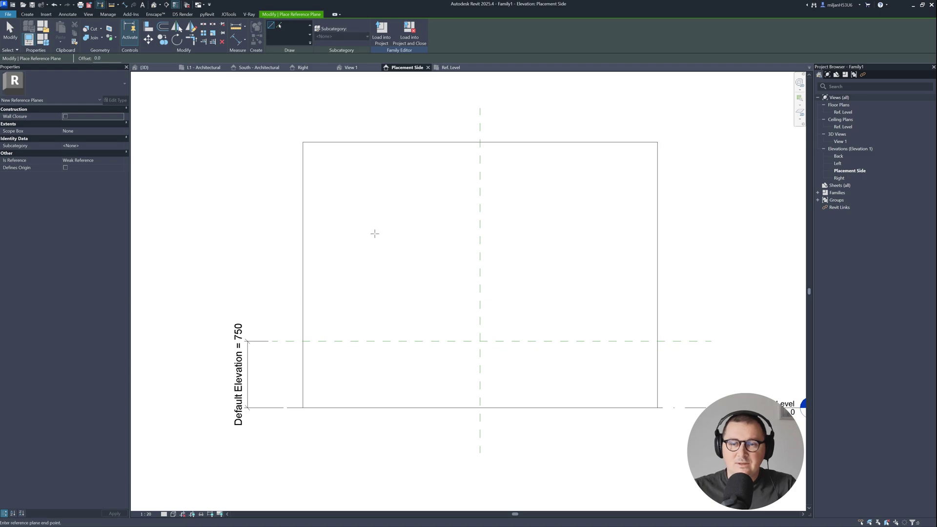
left_click(374, 234)
left_click(597, 240)
Draw two vertical reference planes, about 350 mm left and about 740 mm right of the centre plane
left_click(449, 220)
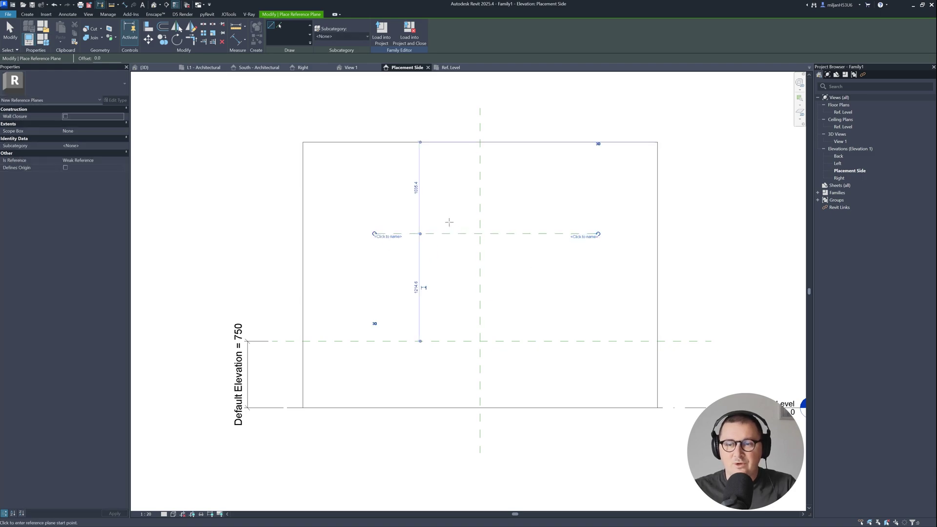
left_click(449, 373)
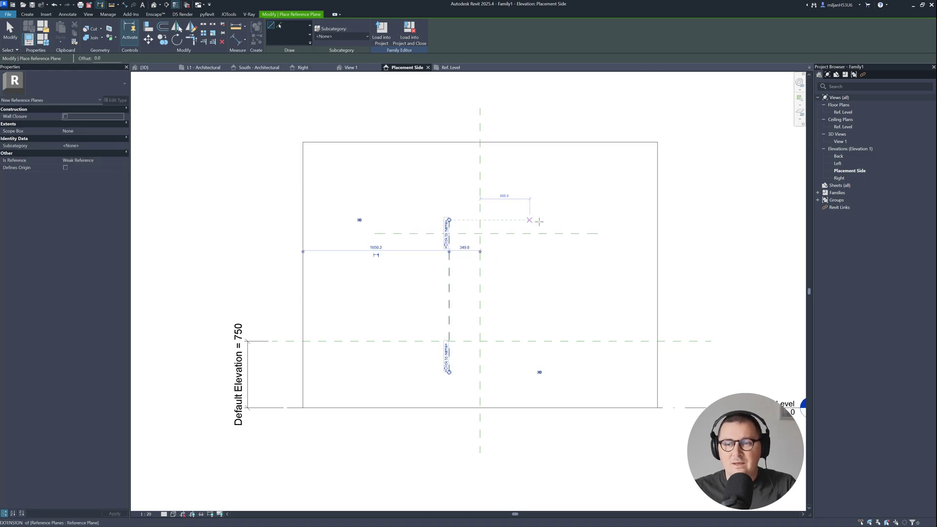
left_click(545, 222)
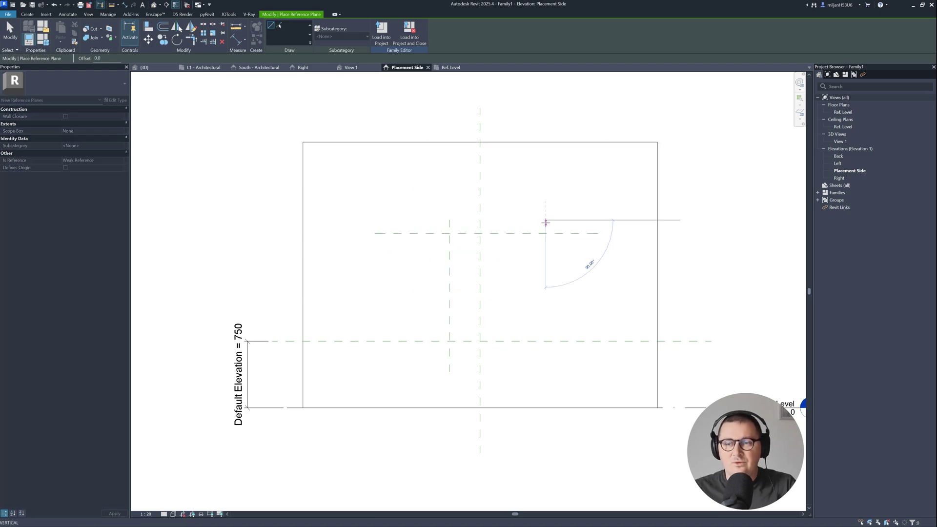
left_click(546, 372)
Add an aligned dimension between the lower and upper horizontal reference planes
key("d")
key("i")
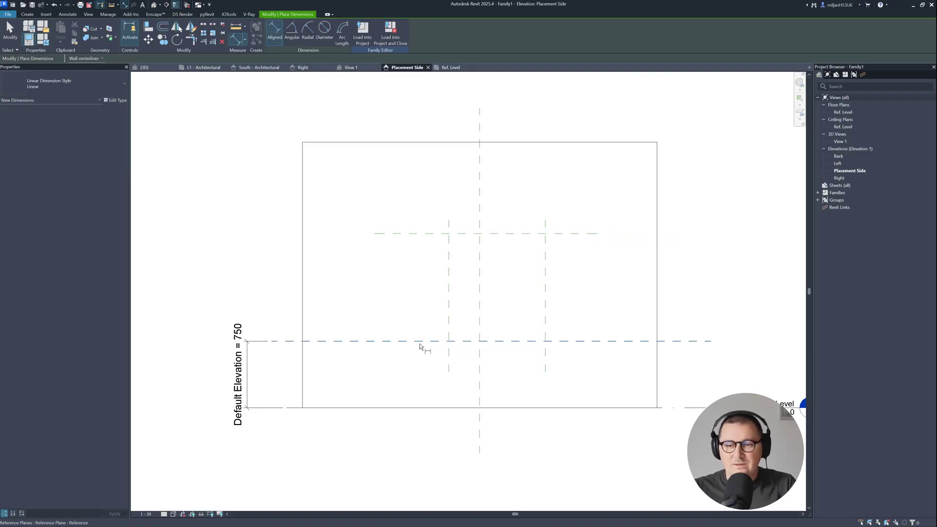
left_click(422, 342)
left_click(403, 234)
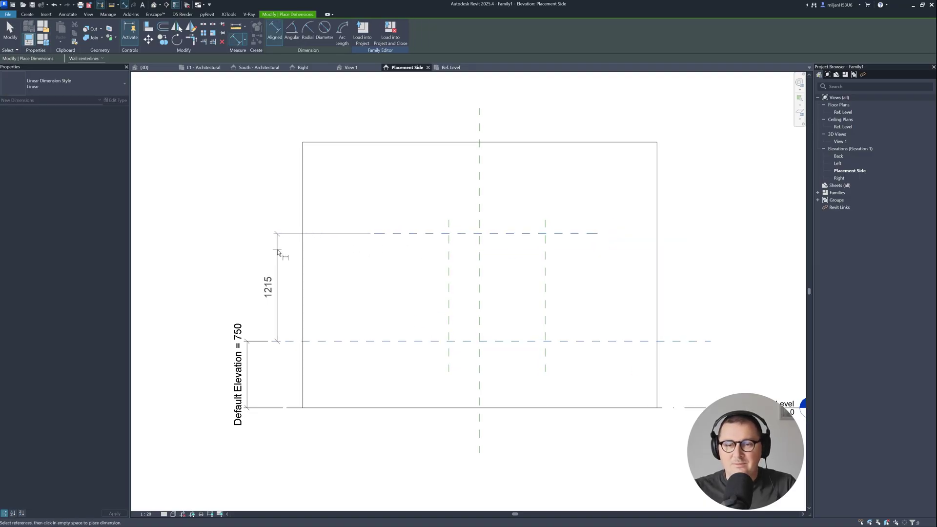
left_click(351, 257)
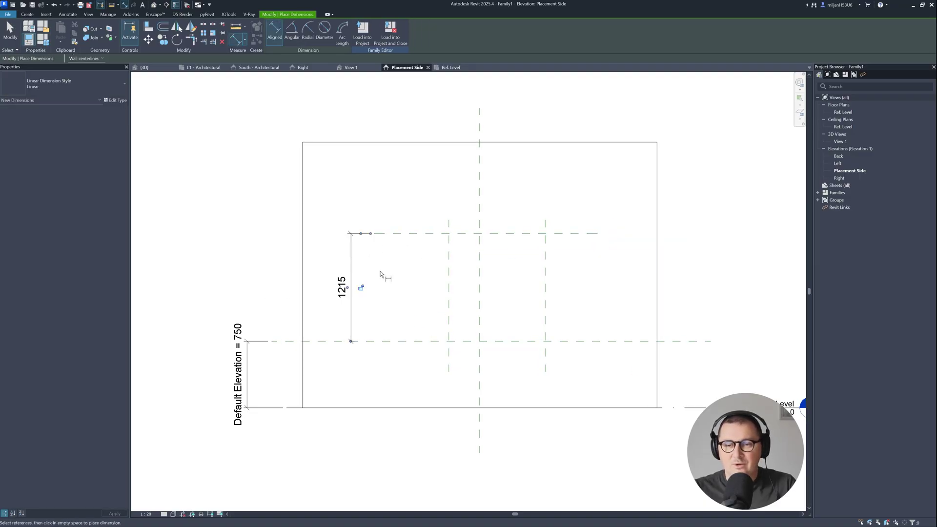
Dimension the left, centre and right vertical reference planes in one string and make the segments equal (EQ)
left_click(448, 272)
left_click(479, 276)
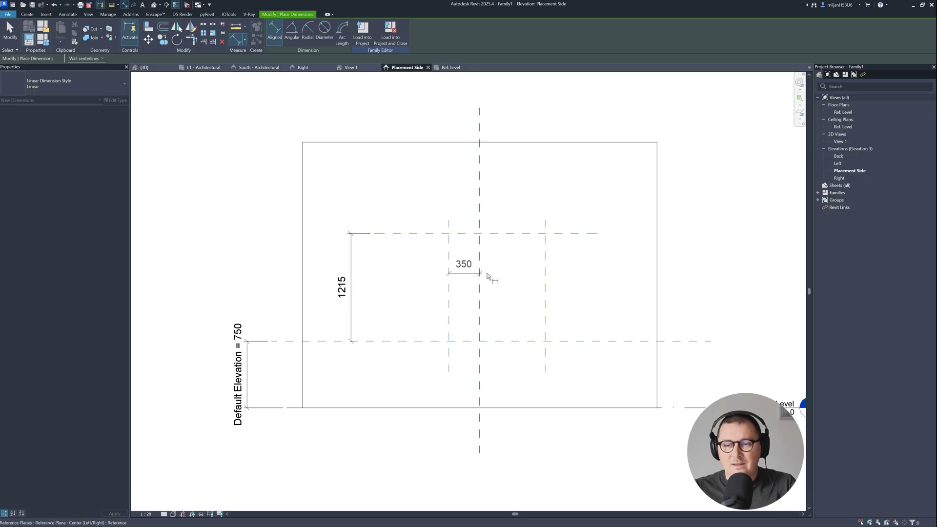
left_click(544, 277)
left_click(512, 192)
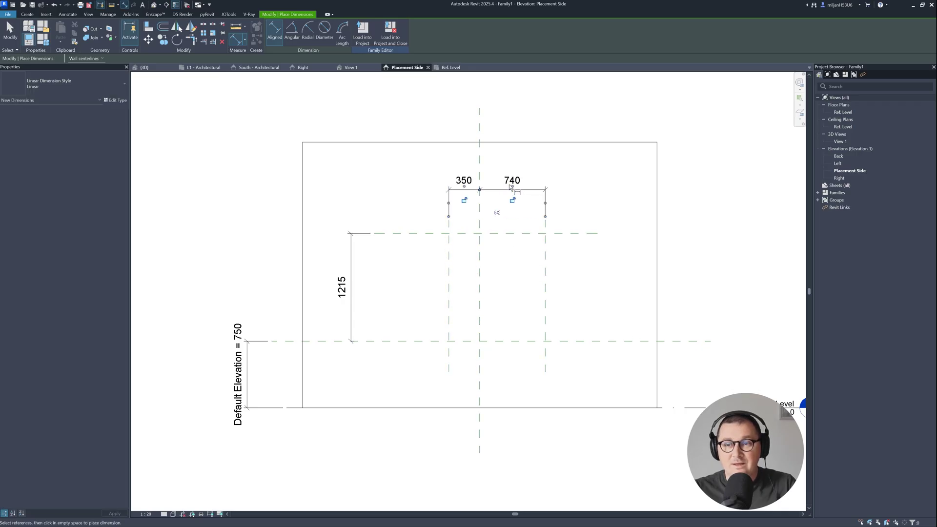
left_click(496, 214)
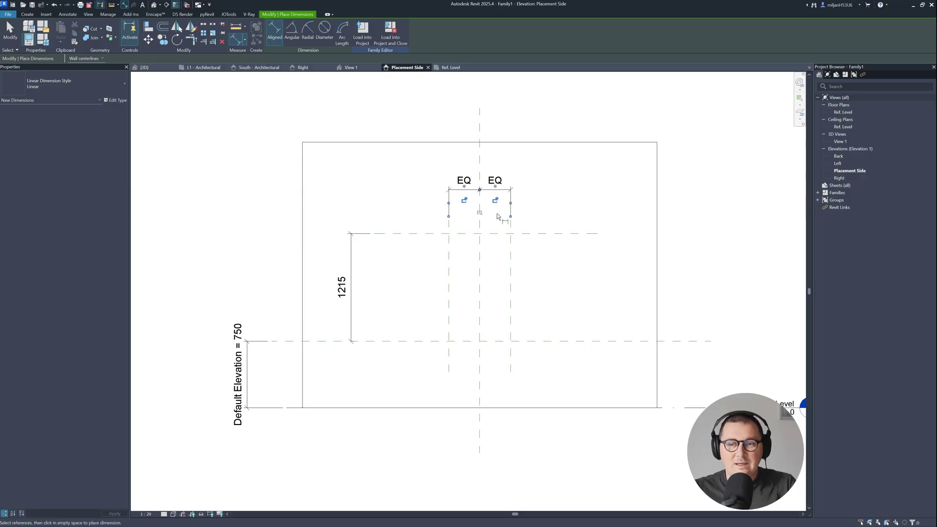
Add an overall width dimension between the two outer vertical reference planes, above the EQ string
left_click(449, 288)
left_click(511, 290)
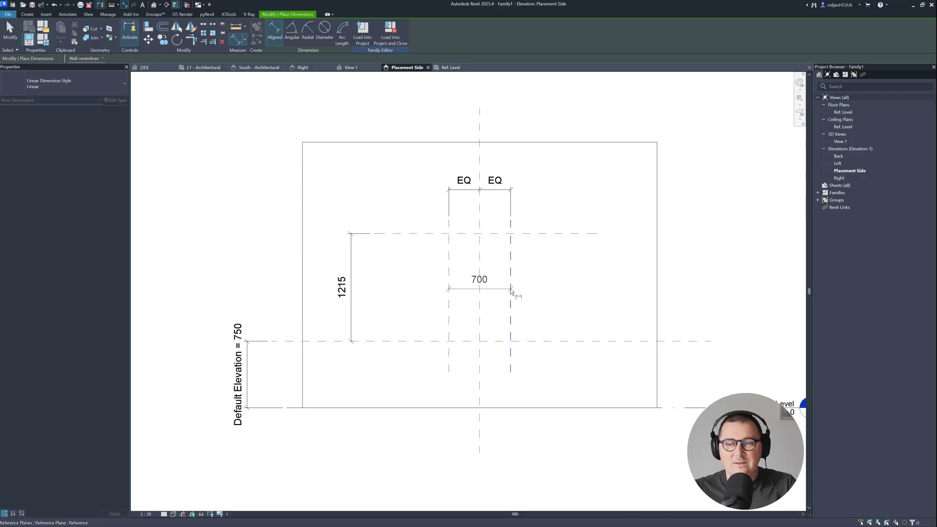
left_click(529, 168)
key("Escape")
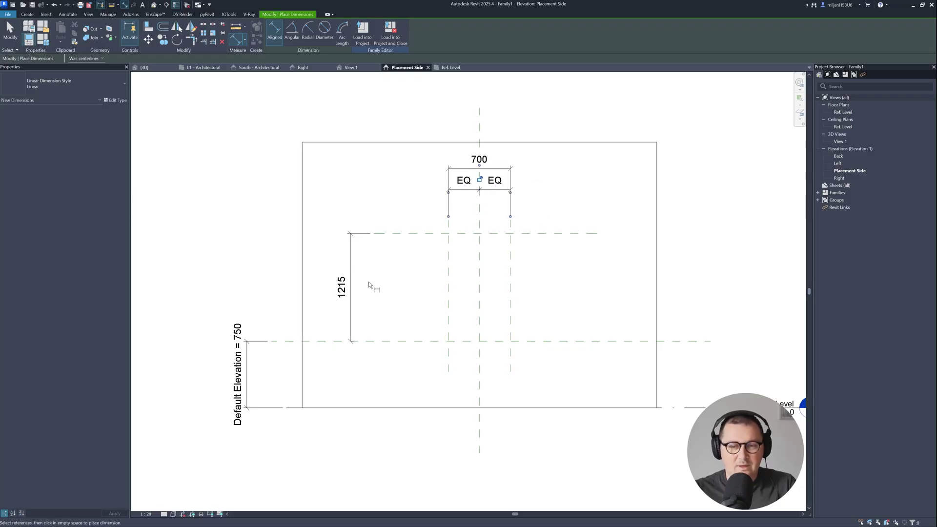
key("Escape")
Label the dimension between the horizontal reference planes with a new type-based family parameter named H, grouped under Dimensions
left_click(346, 300)
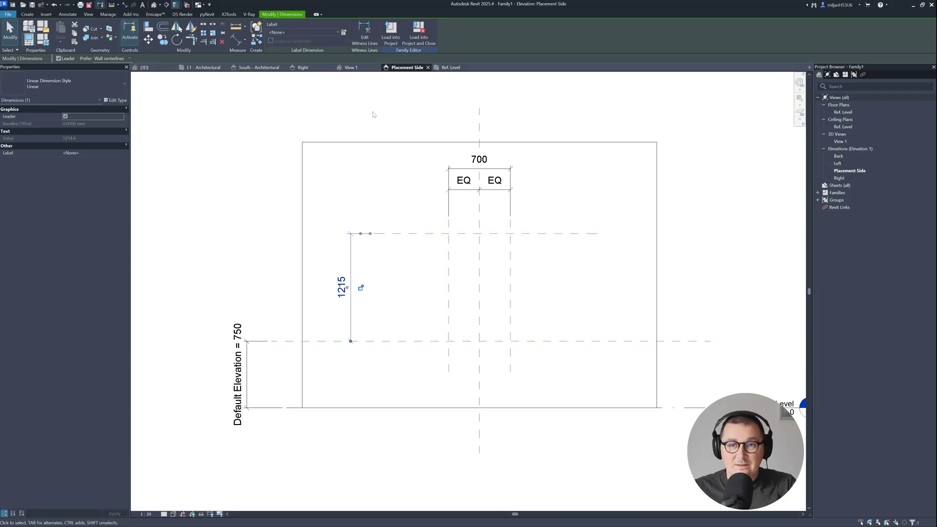
left_click(344, 33)
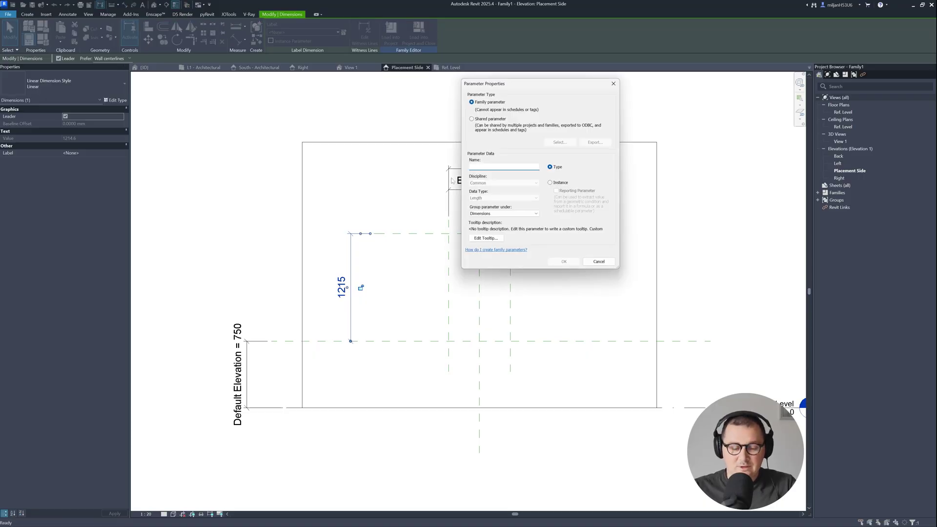
left_click(562, 261)
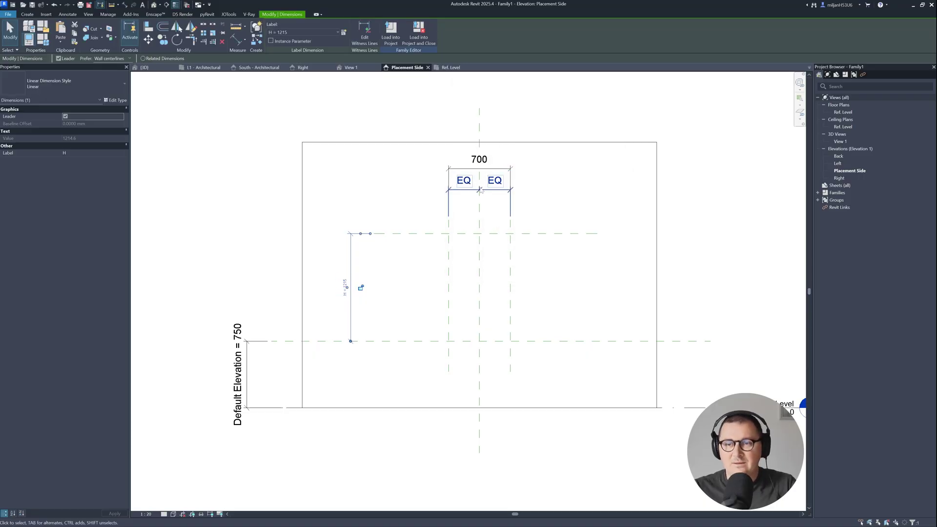
Label the overall width dimension with a new type-based family parameter named W, grouped under Dimensions
left_click(343, 33)
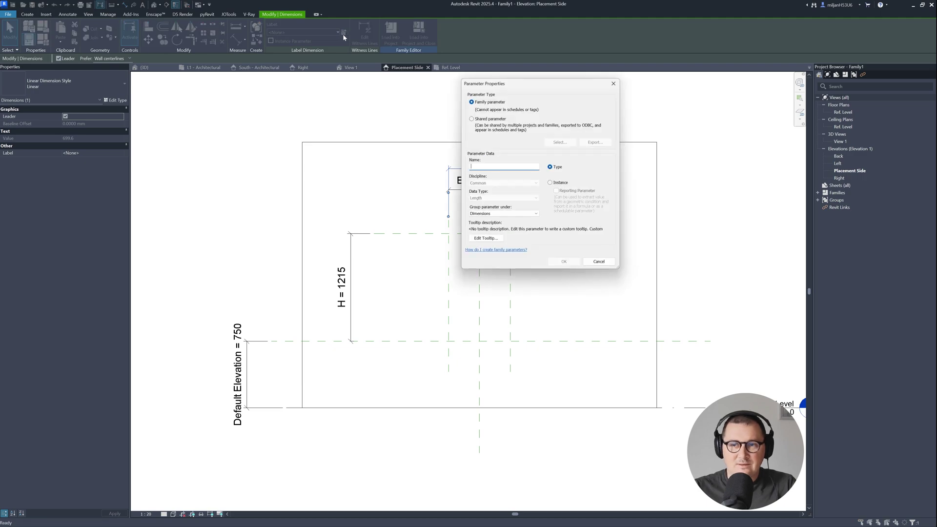
type("W")
left_click(563, 262)
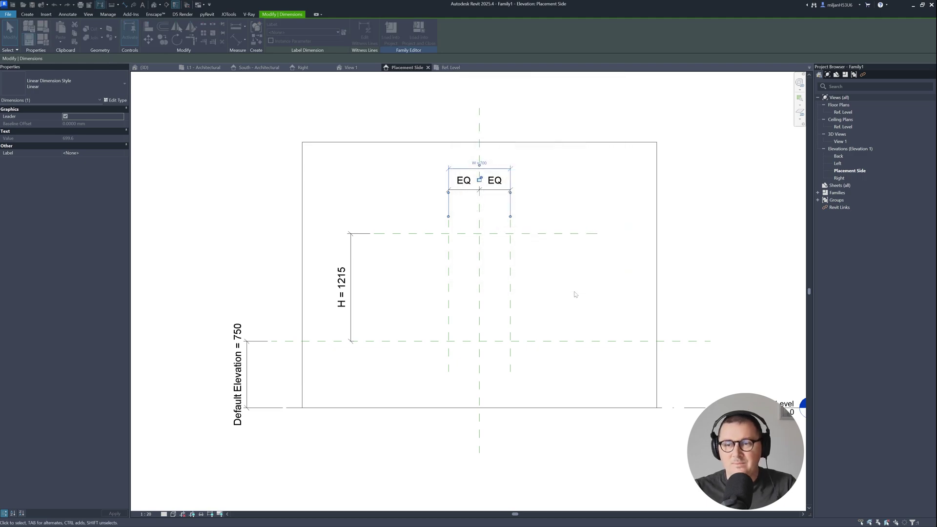
left_click(533, 299)
Set the family type's H parameter to 900 and W to 600
scroll(548, 308, "up", 3)
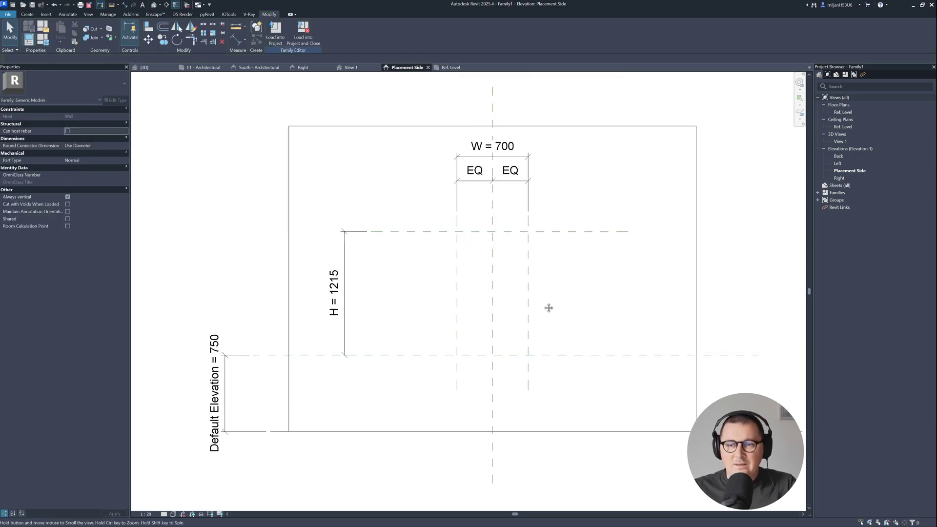
left_click(46, 43)
left_click(269, 152)
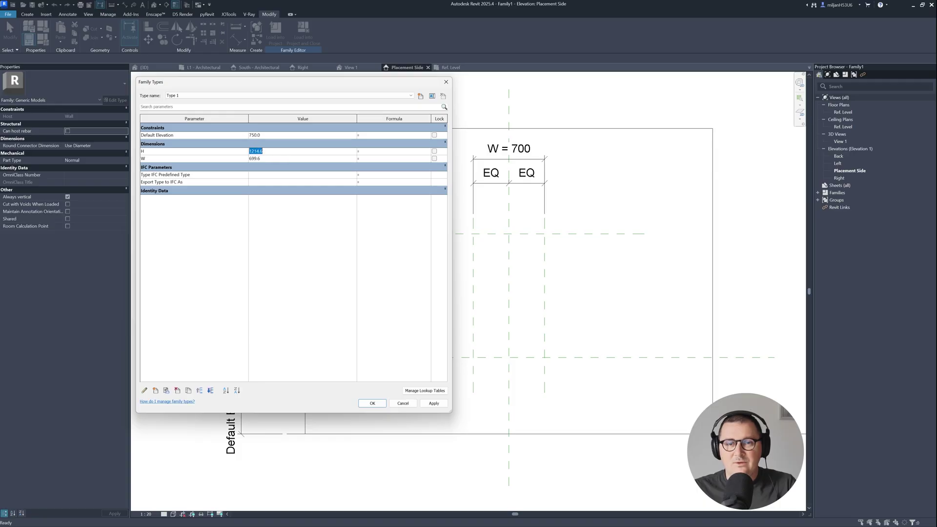
left_click(372, 403)
Draw two vertical reference planes inside the outer pair, about 67 mm from the left one and about 120 mm from the right one
scroll(525, 350, "up", 4)
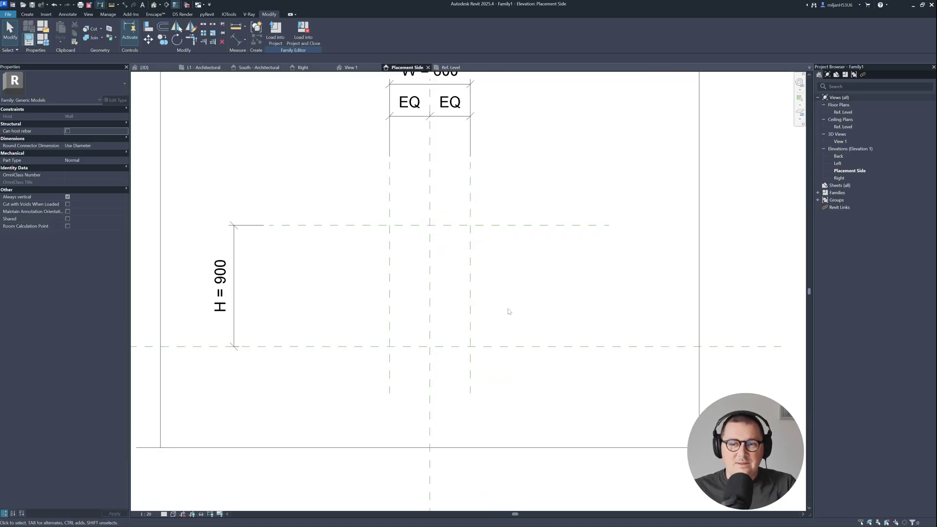
middle_click_drag(469, 308, 451, 304)
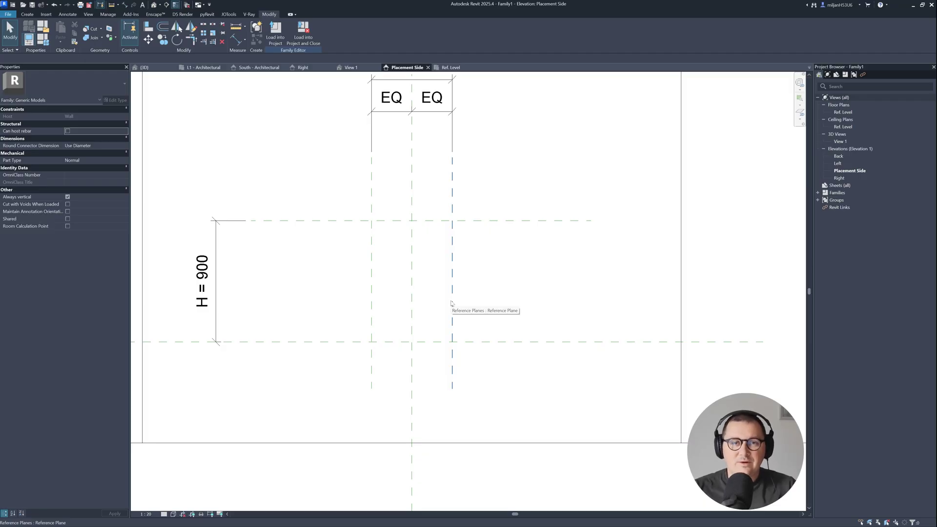
key("r")
key("p")
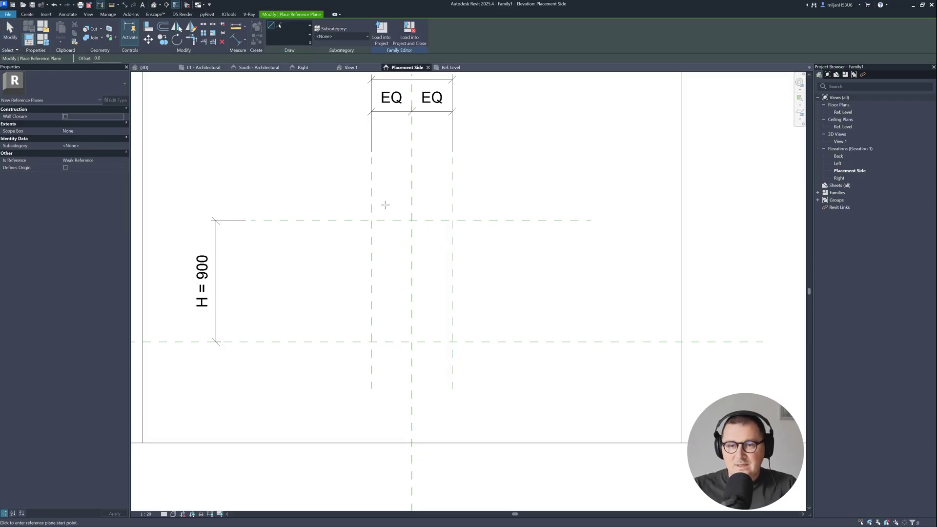
left_click(381, 204)
left_click(380, 364)
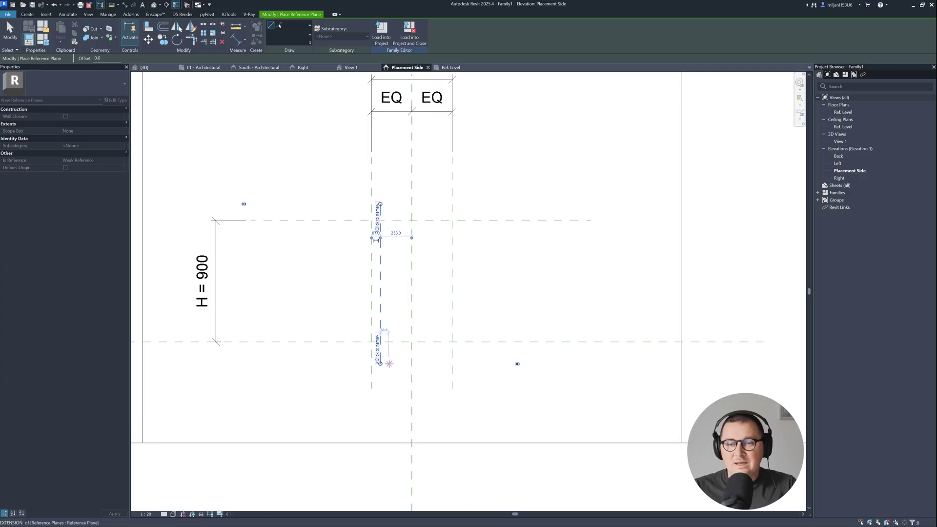
left_click(437, 204)
left_click(436, 363)
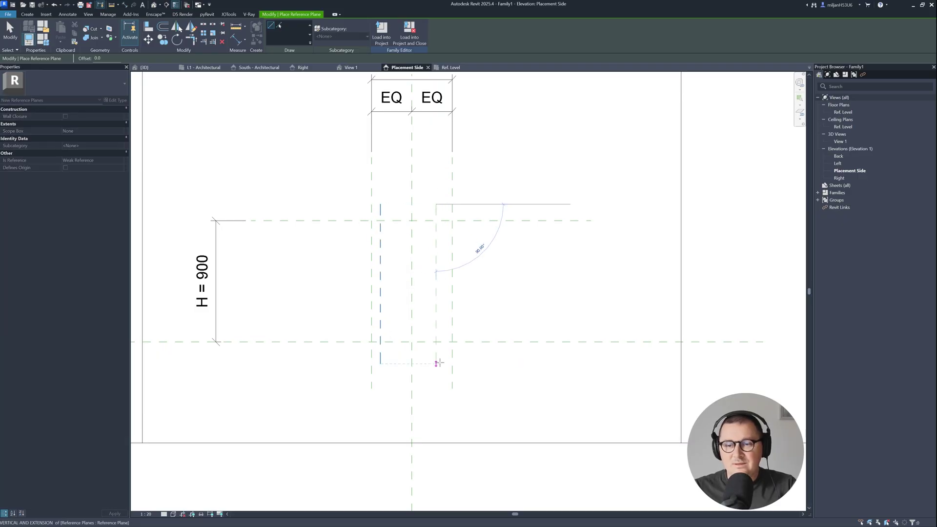
Draw two horizontal reference planes inside the height pair, about 139 mm above the lower one and about 120 mm below the upper one
left_click(345, 323)
left_click(496, 323)
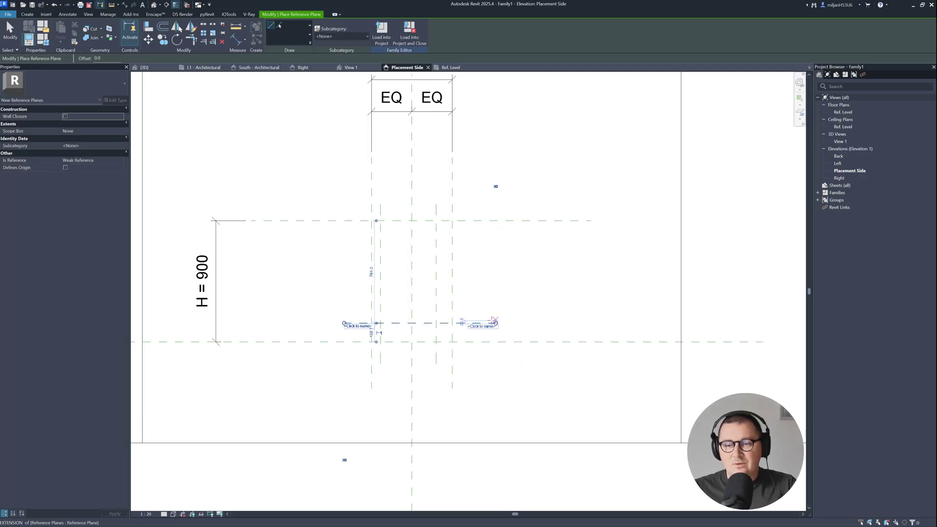
left_click(344, 237)
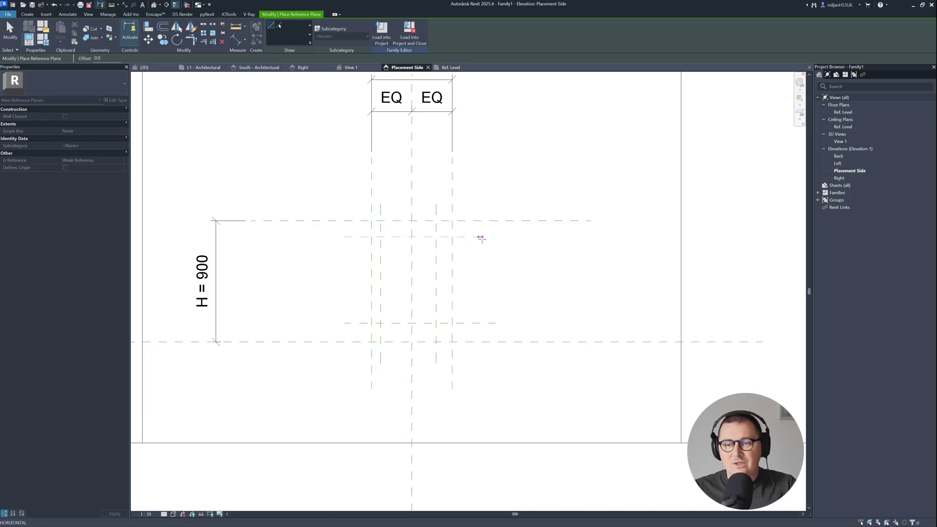
left_click(495, 238)
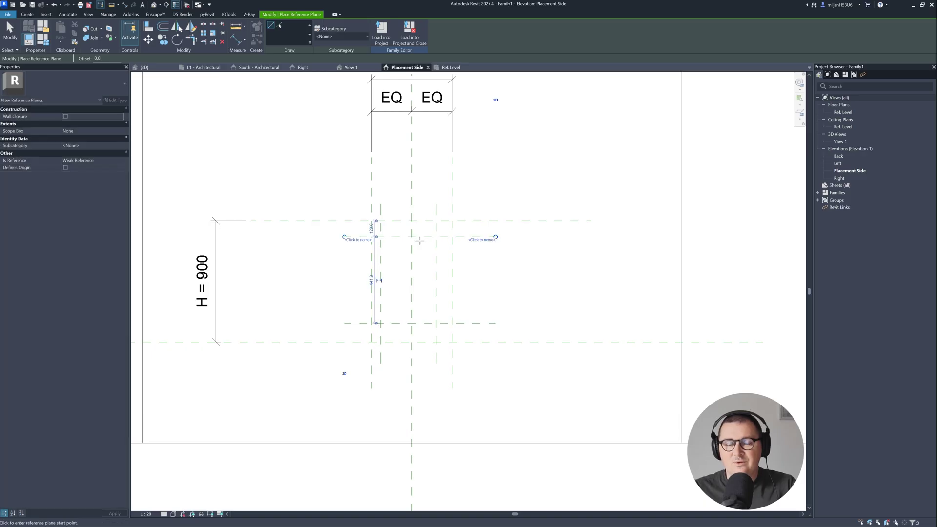
left_click(13, 42)
Add aligned dimensions between each outer vertical reference plane and its neighbouring inner plane, placed below the EQ string
scroll(373, 265, "up", 2)
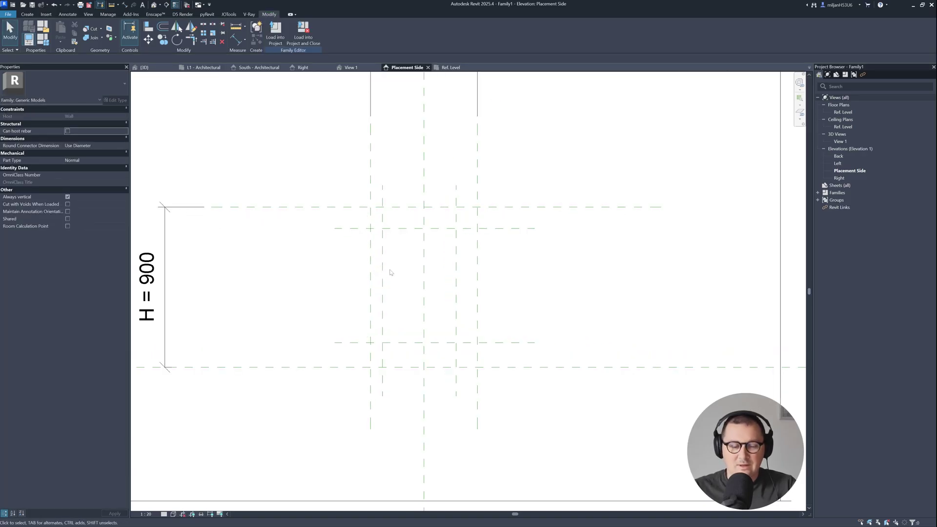
key("d")
key("i")
left_click(369, 277)
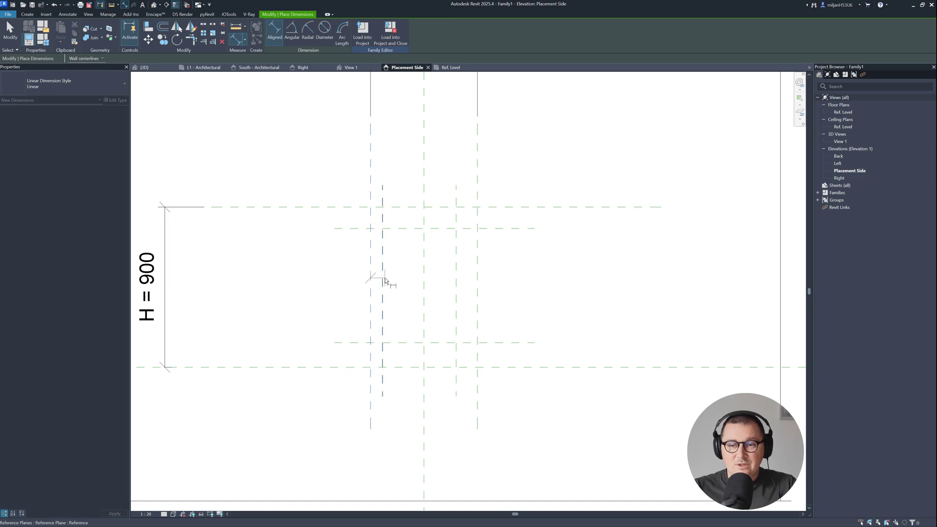
left_click(381, 278)
left_click(393, 125)
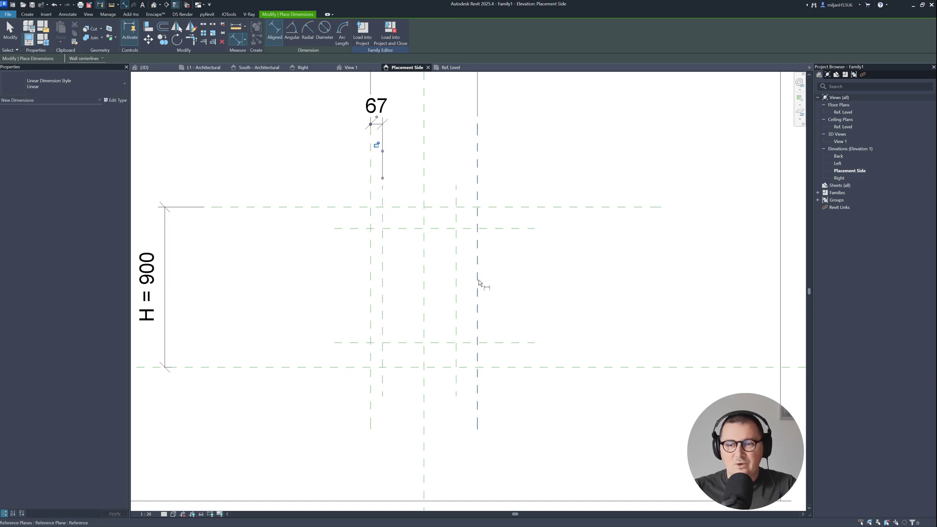
left_click(478, 283)
left_click(456, 286)
middle_click_drag(461, 288, 469, 355)
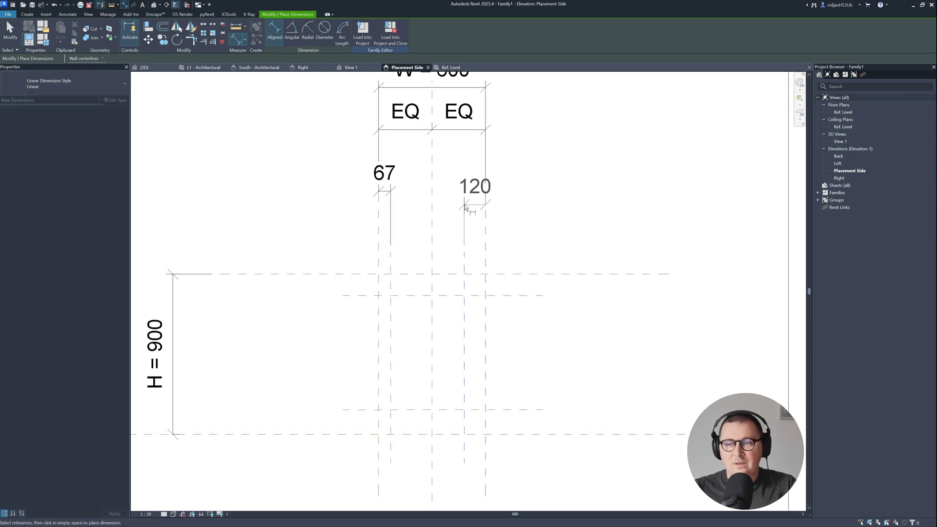
left_click(470, 198)
Add aligned dimensions between each outer horizontal reference plane and its neighbouring inner plane, placed beside the H dimension
middle_click_drag(394, 280, 408, 253)
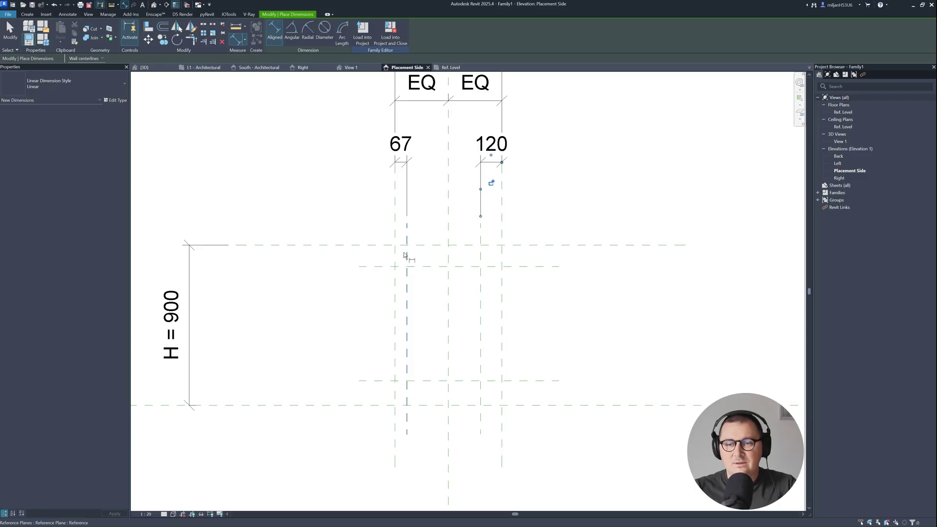
left_click(374, 245)
left_click(376, 266)
left_click(309, 268)
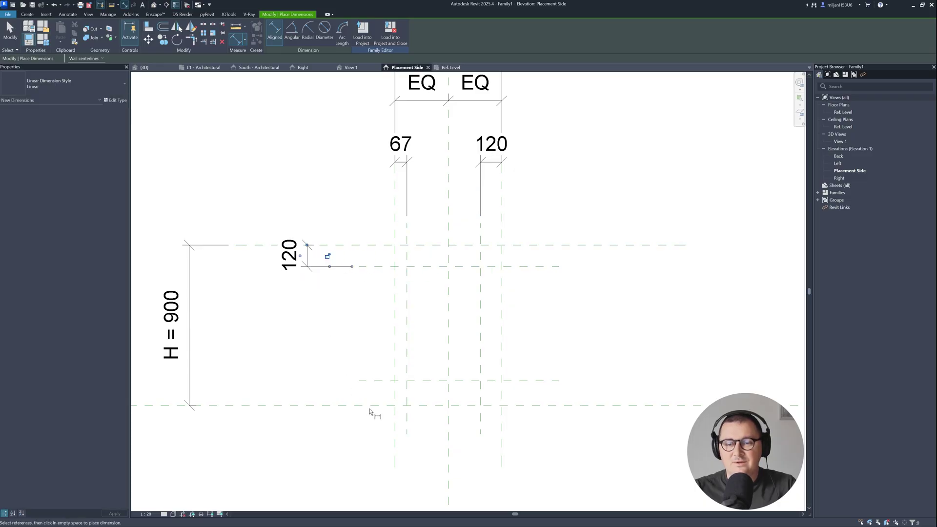
left_click(370, 405)
left_click(373, 380)
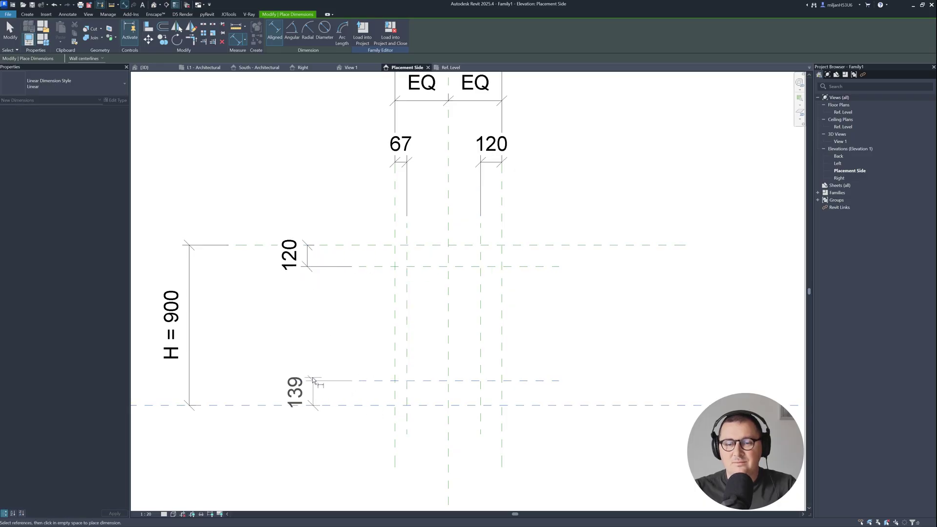
left_click(310, 381)
key("Escape")
key("Escape")
Label the dimension between the two upper horizontal reference planes with a new instance family parameter named T, grouped under Dimensions
left_click(287, 267)
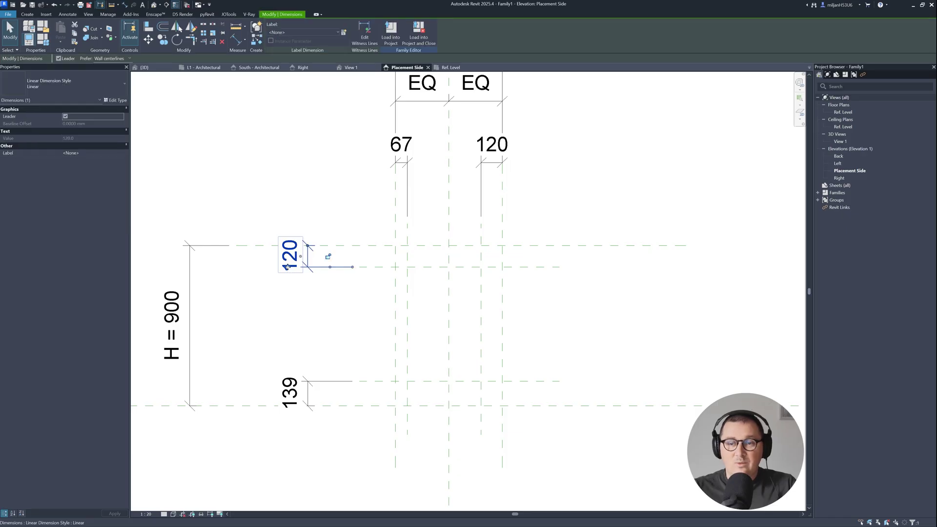
left_click(344, 34)
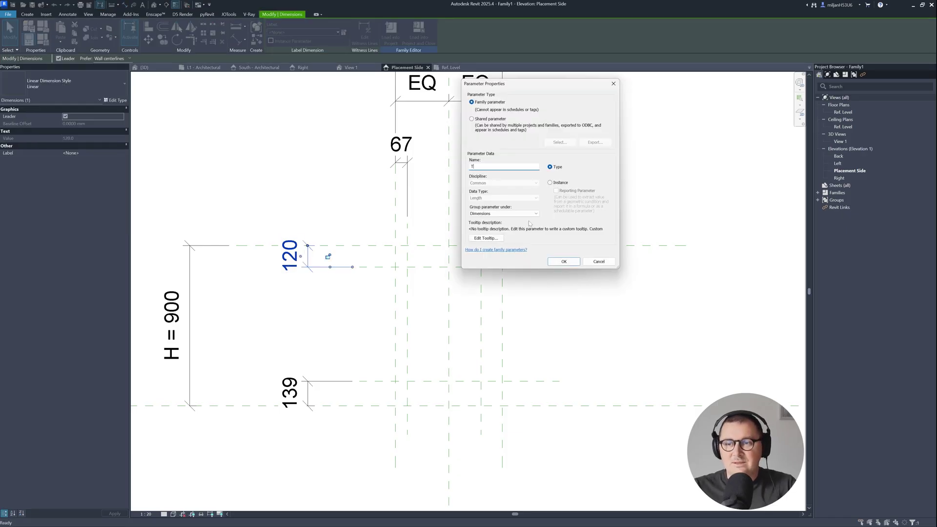
left_click(555, 184)
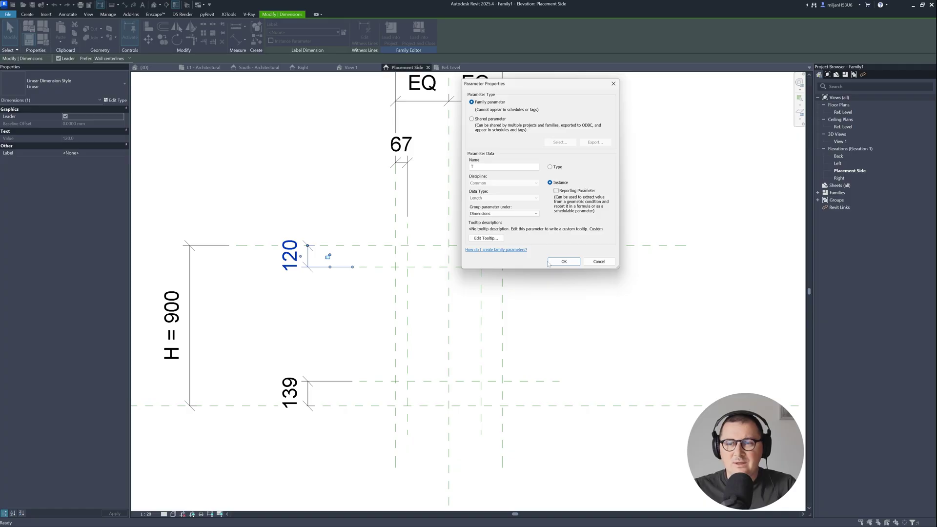
left_click(564, 262)
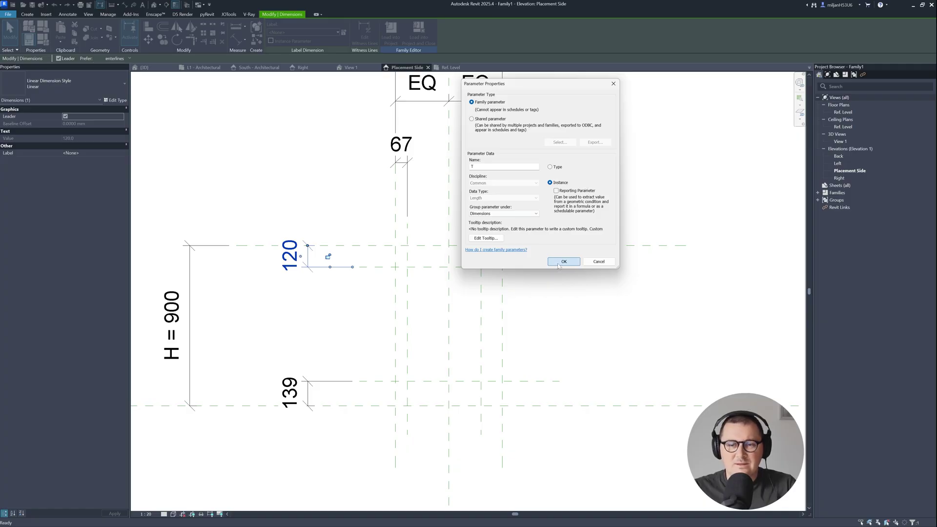
key("Escape")
Assign the existing T parameter to the two vertical-plane offset dimensions and the lower horizontal-plane offset dimension together
left_click(403, 165)
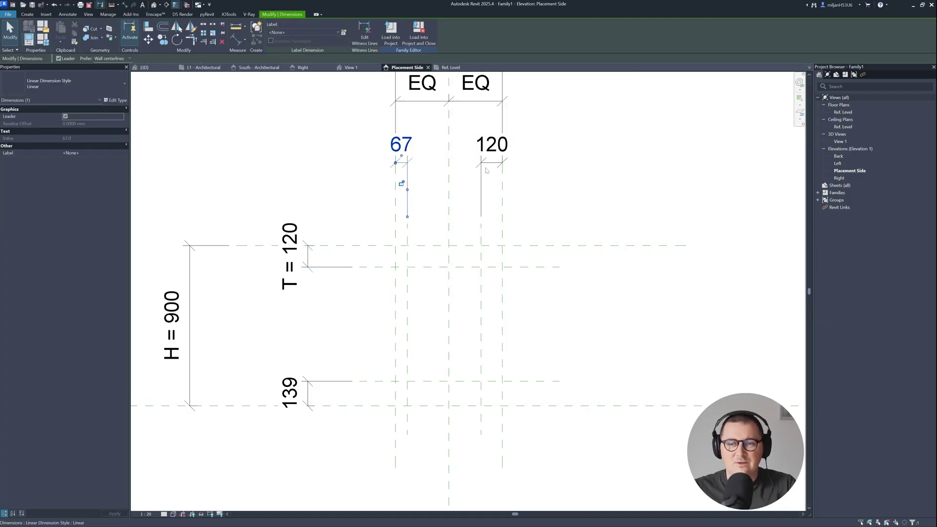
left_click(486, 166, "ctrl")
left_click(283, 384, "ctrl")
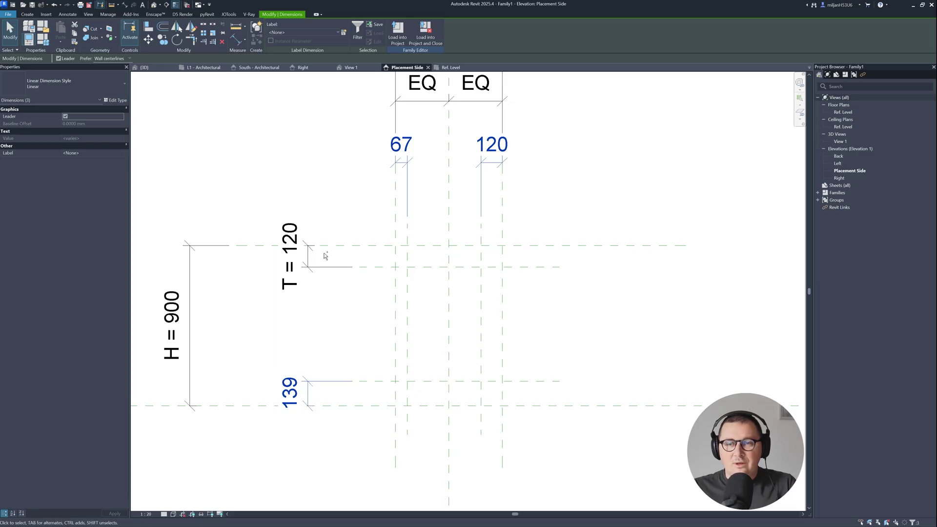
left_click(300, 33)
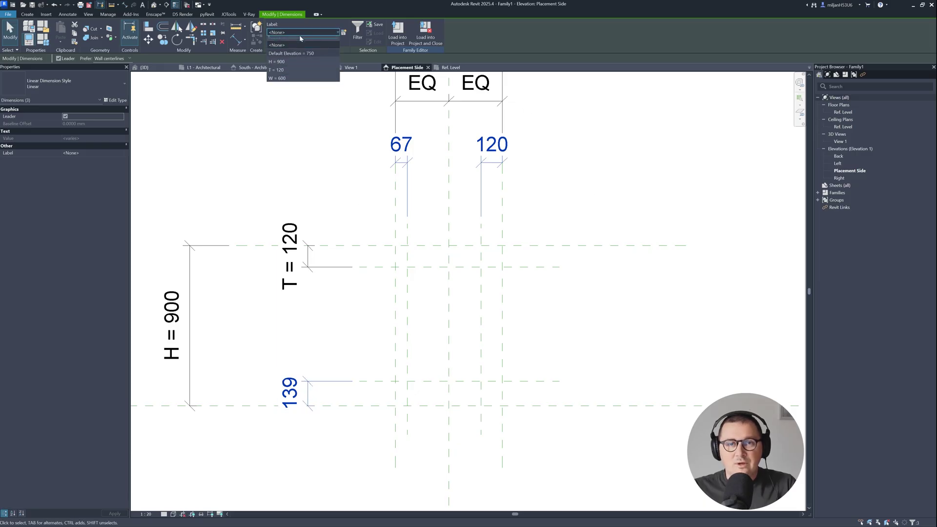
left_click(278, 77)
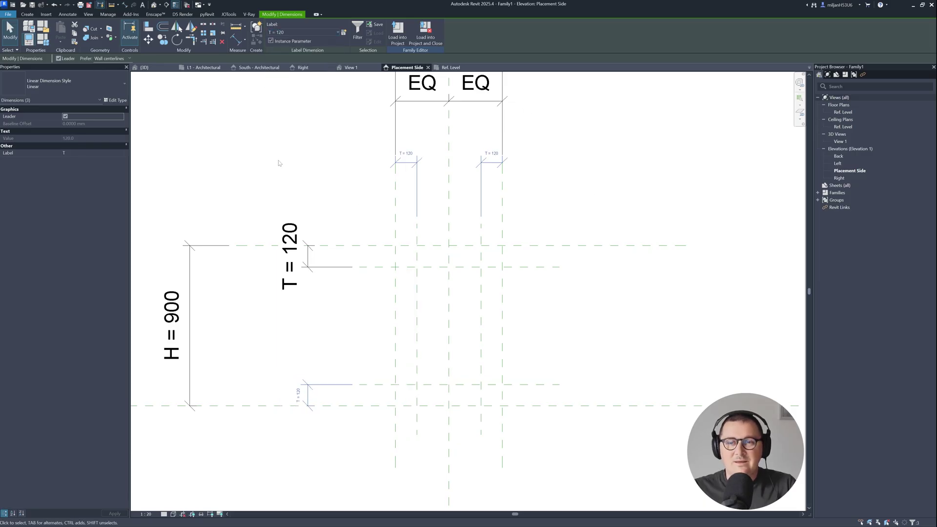
left_click(438, 190)
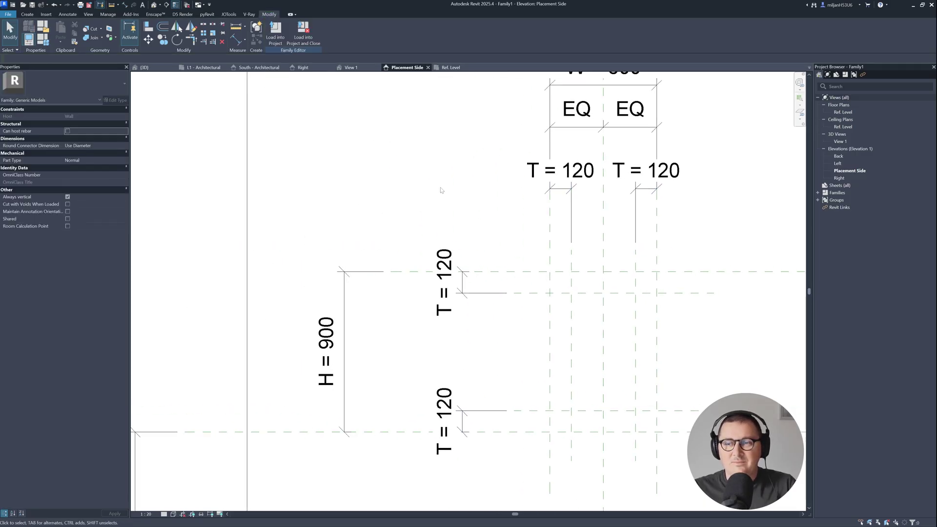
Set the default value of T to 50 and move W up in the family type's parameter order
left_click(29, 42)
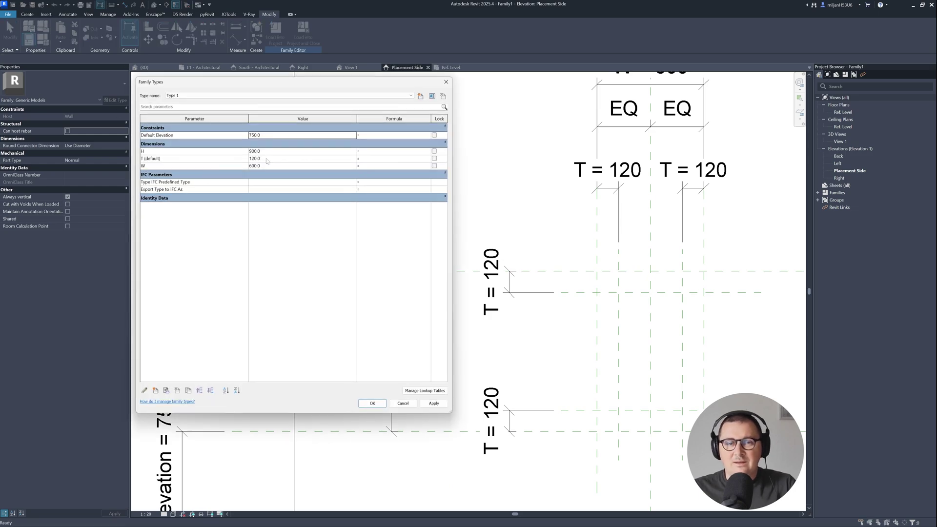
left_click(267, 159)
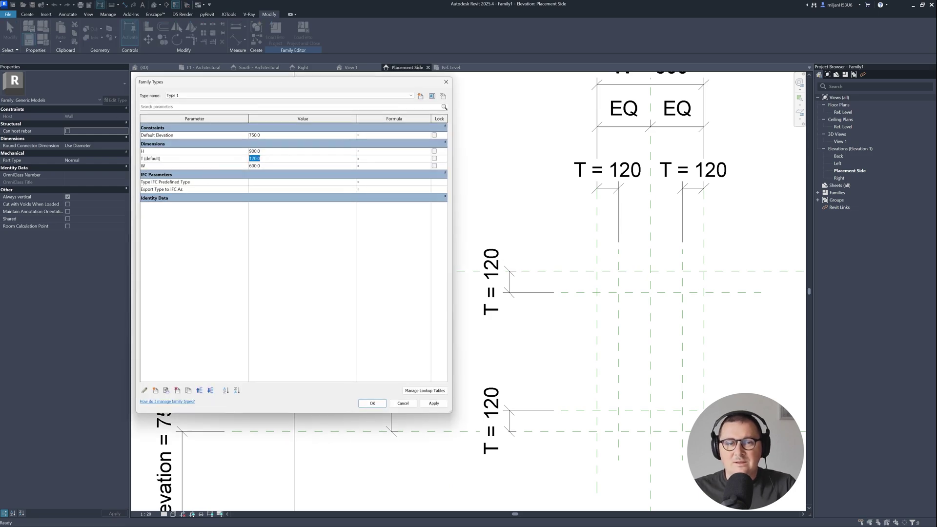
left_click(424, 404)
left_click(147, 167)
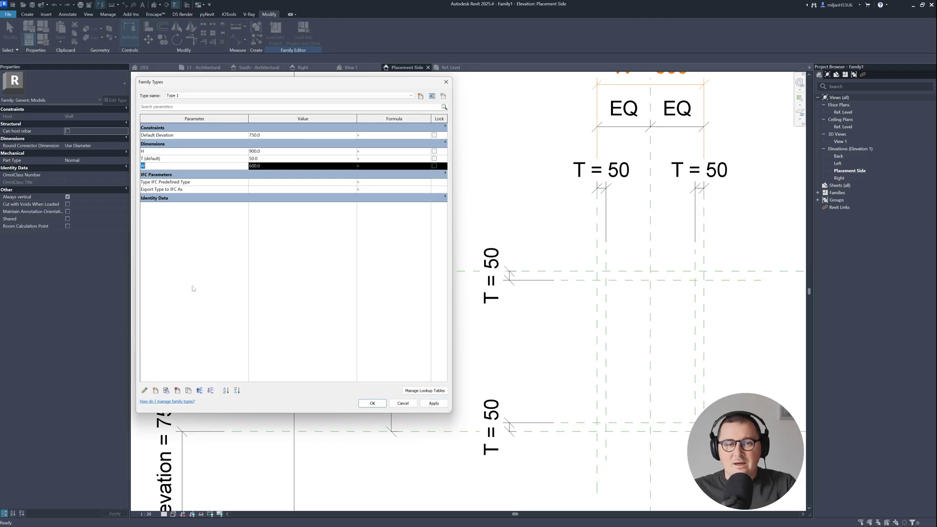
left_click(200, 391)
left_click(373, 403)
In the Ref. Level floor plan, draw a horizontal reference plane below the wall, about 279 mm from the wall's centre plane
middle_click_drag(519, 358, 386, 325)
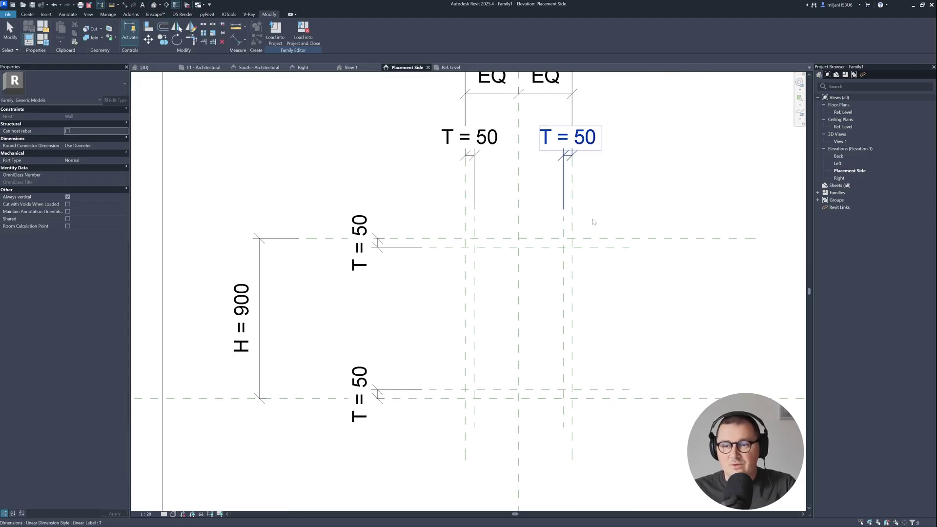
left_click(445, 69)
scroll(388, 354, "up", 1)
middle_click_drag(395, 366, 399, 368)
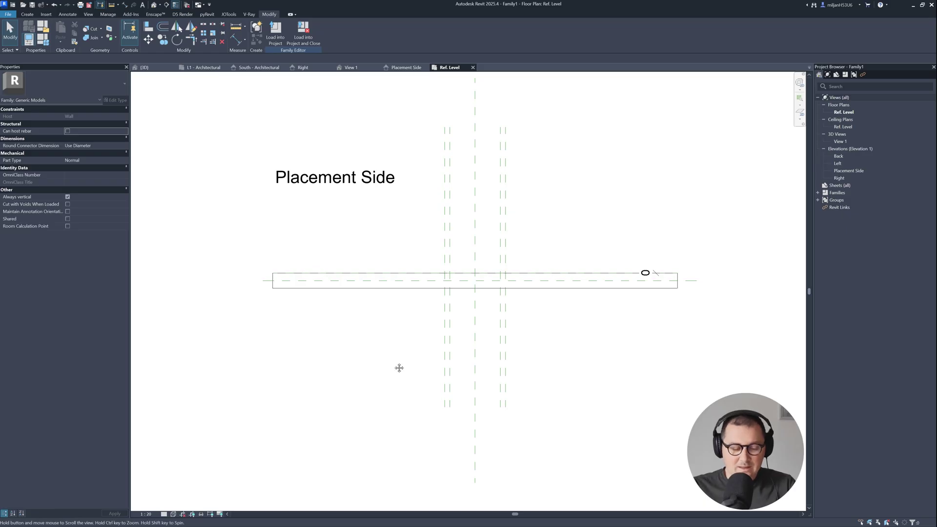
key("r")
key("p")
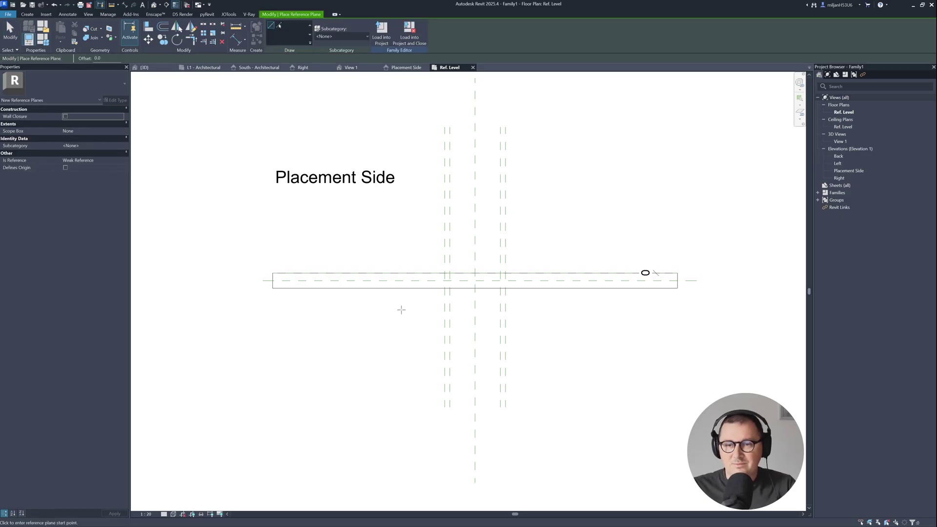
left_click(399, 309)
left_click(566, 310)
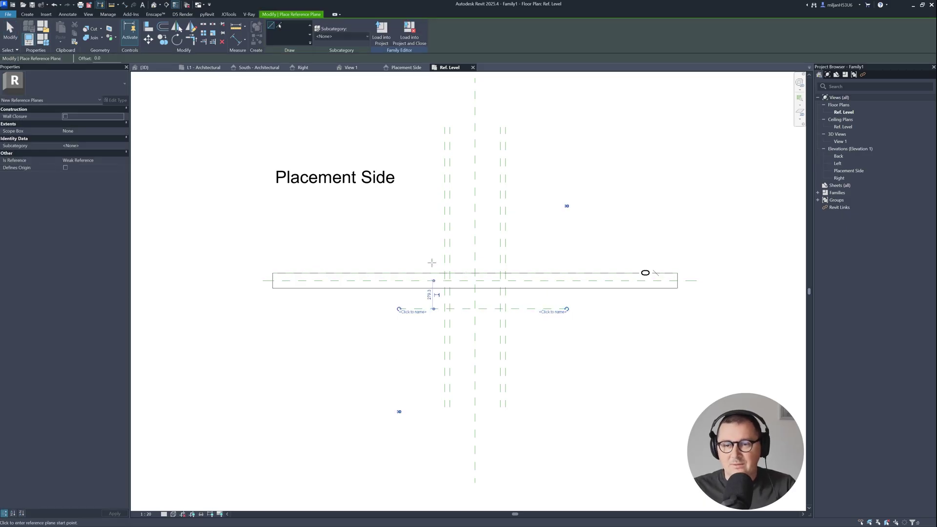
Draw a horizontal reference plane above the wall, about 340 mm from the wall's centre plane
left_click(399, 246)
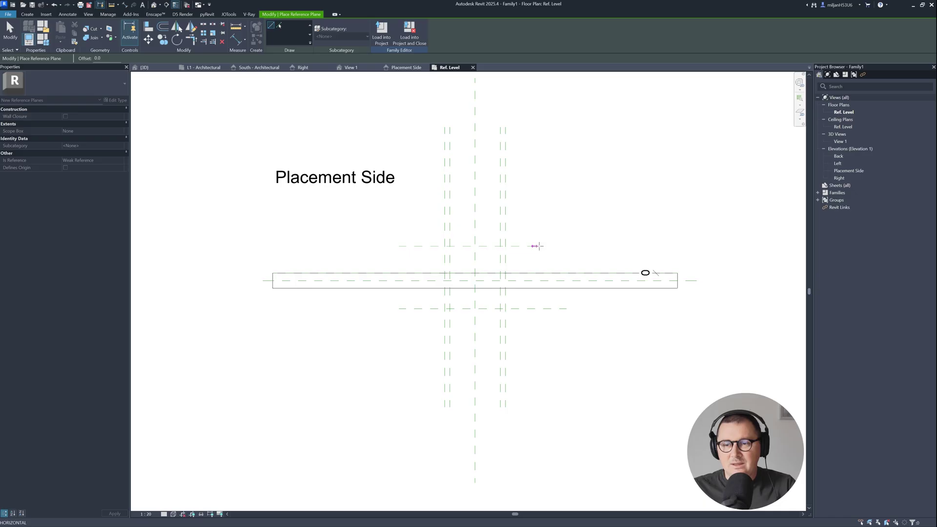
left_click(566, 246)
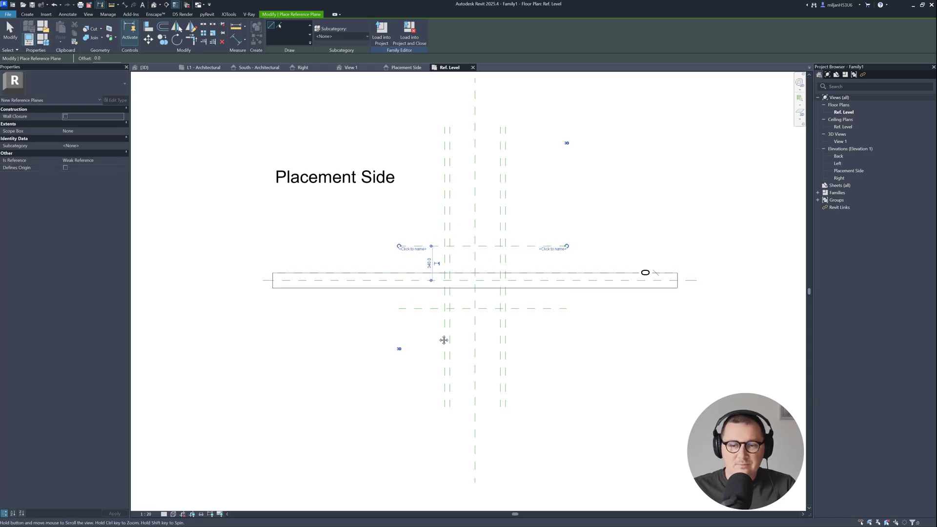
key("Escape")
Name the reference plane below the wall AIE Back and the one above the wall AIE Front
left_click(412, 309)
left_click(412, 311)
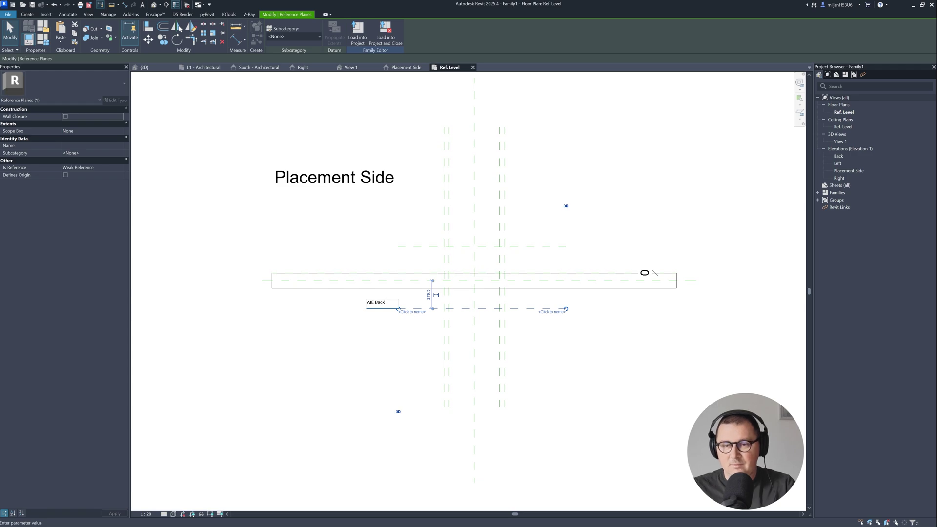
key("Return")
left_click(420, 248)
left_click(412, 251)
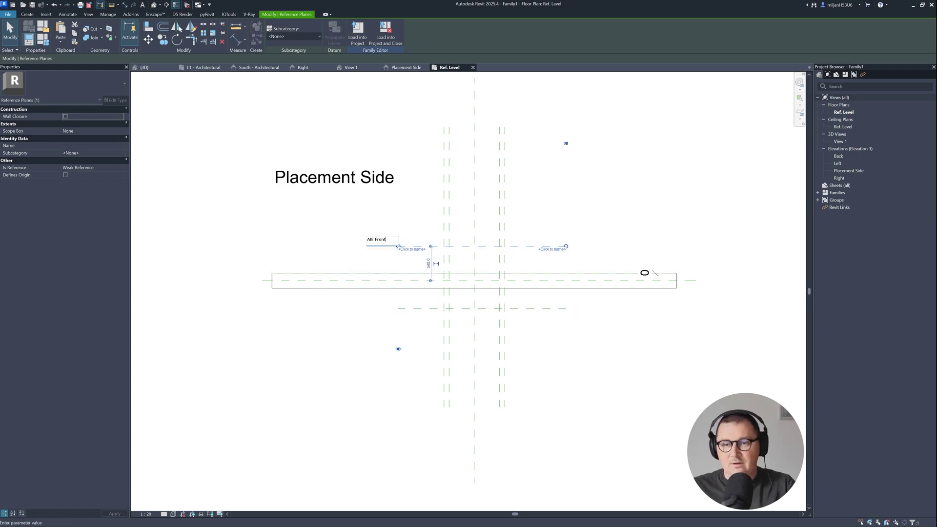
key("Return")
key("Escape")
Draw a horizontal reference plane about 60 mm above the AIE Back plane, between it and the wall, matching its length
scroll(424, 313, "up", 3)
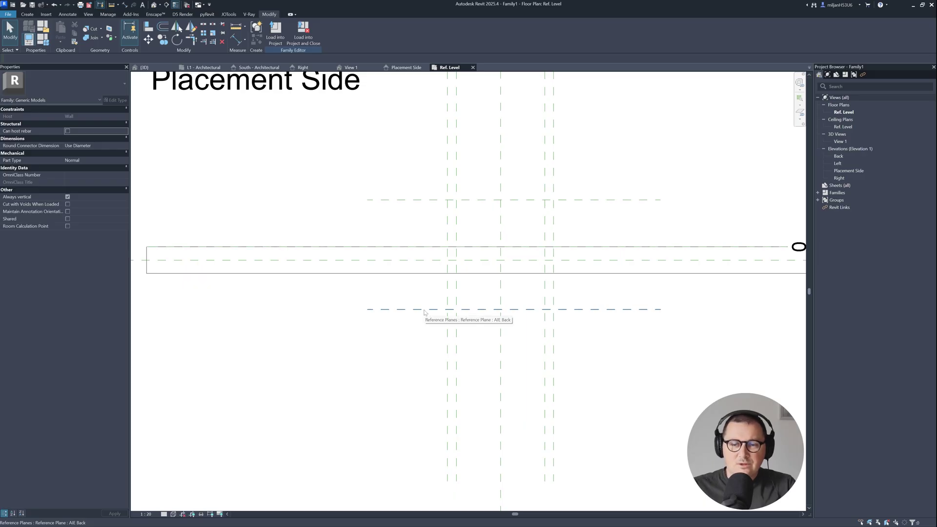
key("r")
key("p")
left_click(366, 298)
left_click(661, 298)
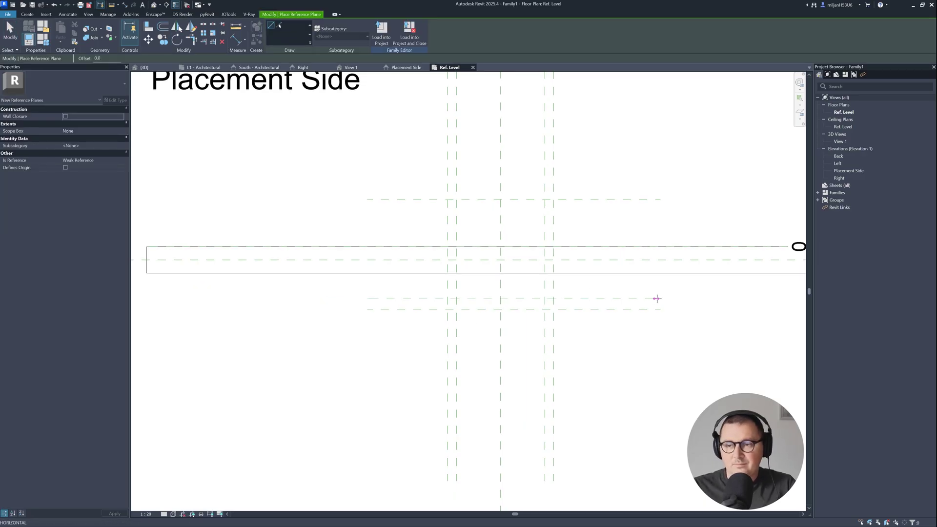
Dimension the distance between AIE Back and the new plane above it, and label that dimension with the existing T parameter
key("d")
key("i")
left_click(411, 309)
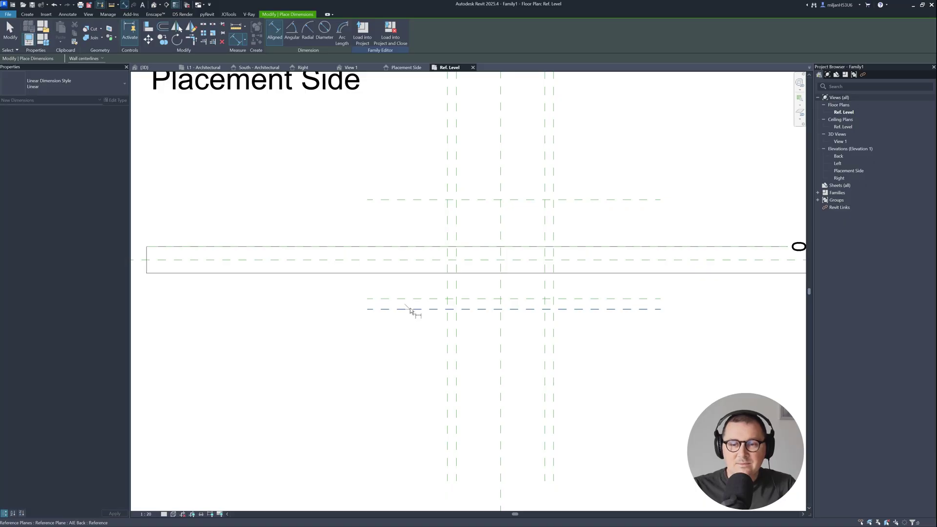
left_click(410, 300)
left_click(321, 304)
middle_click_drag(292, 370, 282, 414)
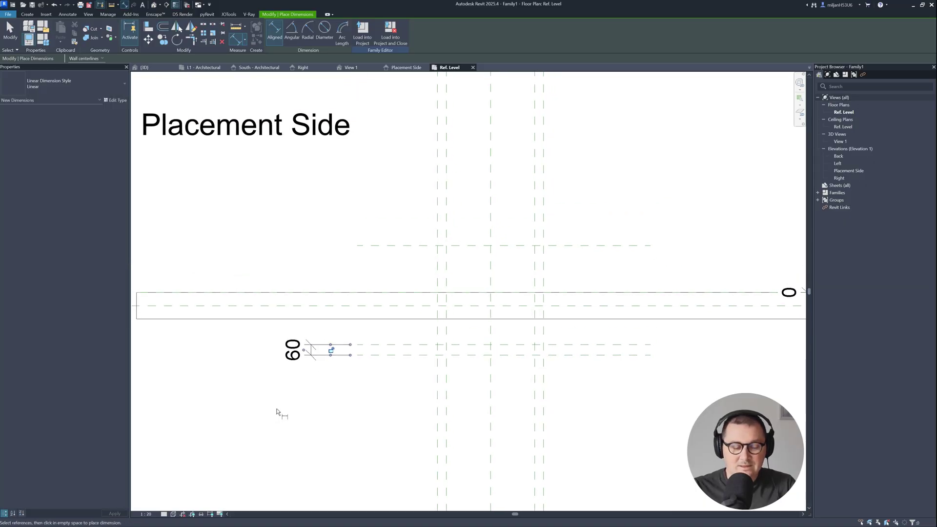
key("Escape")
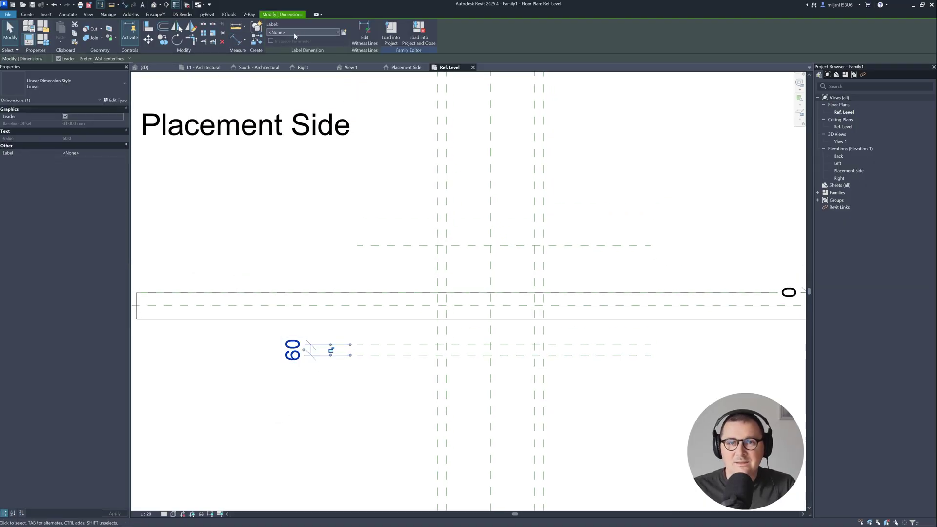
left_click(303, 32)
left_click(303, 40)
left_click(380, 207)
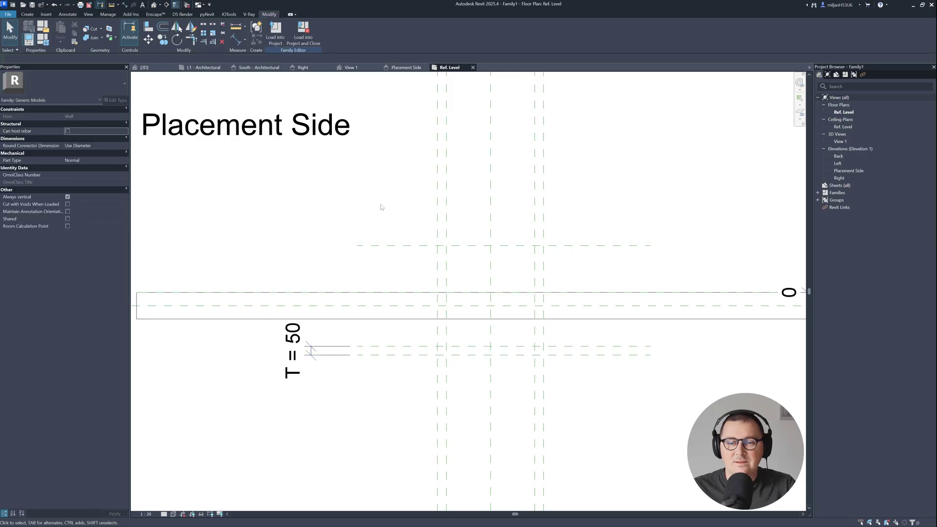
Dimension the distance from the Back reference plane at the wall's upper face to the AIE Front plane
scroll(388, 263, "down", 2)
key("d")
key("i")
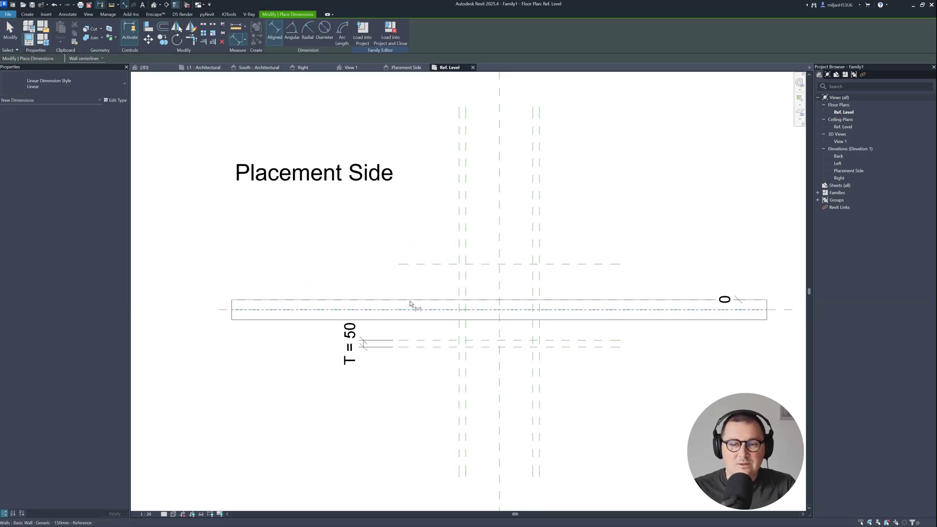
key("Tab")
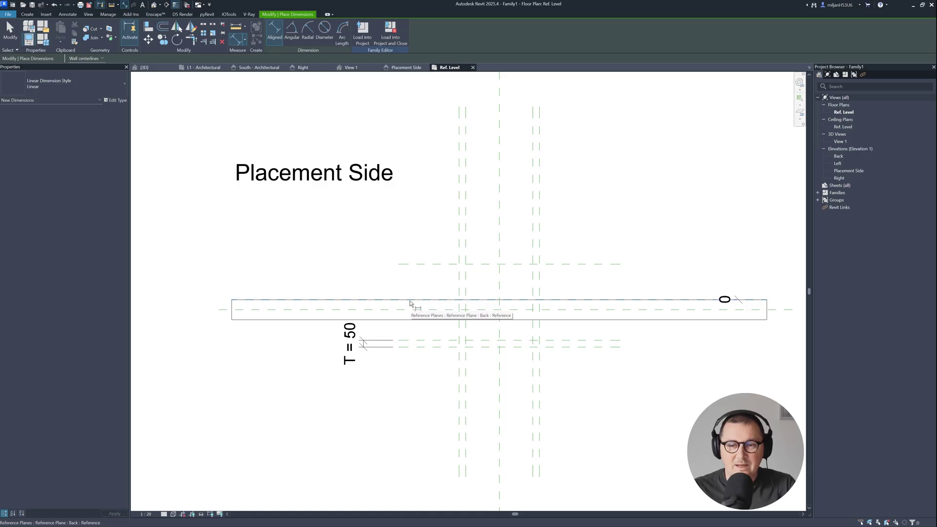
left_click(411, 304)
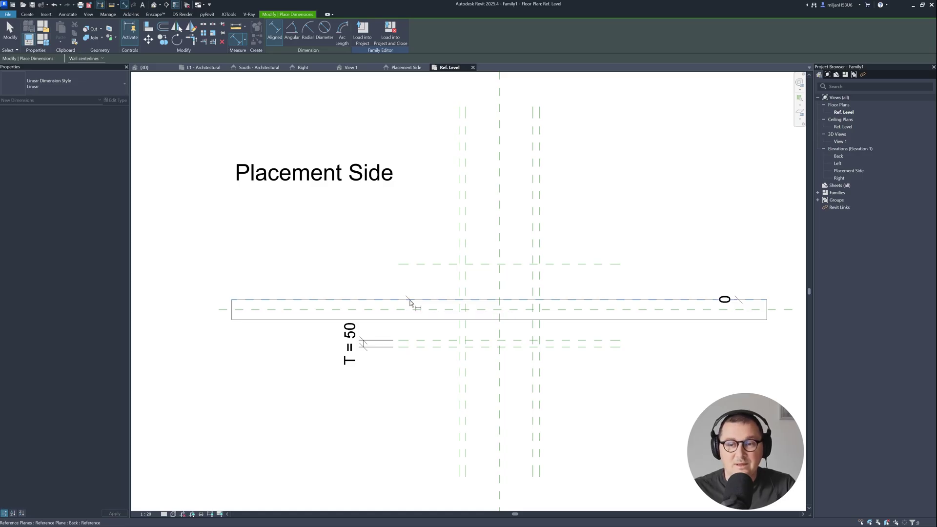
left_click(421, 266)
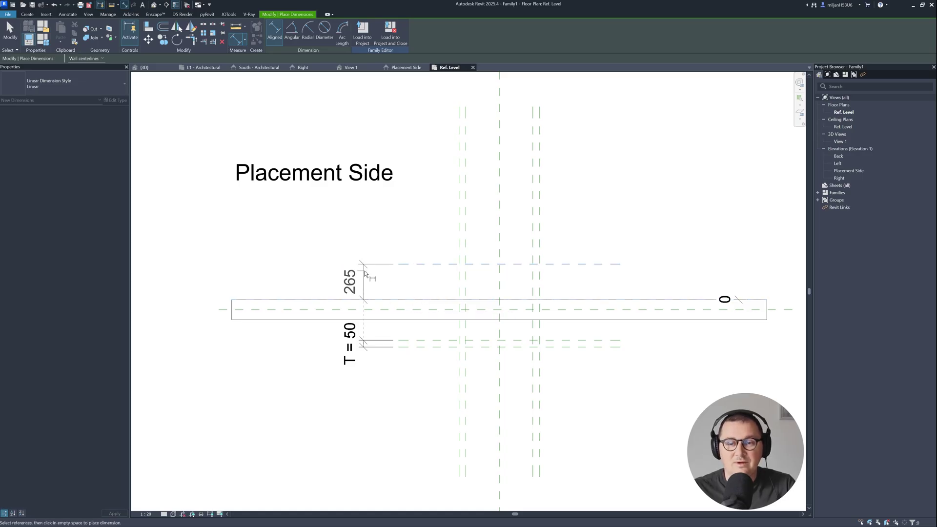
left_click(365, 274)
key("Escape")
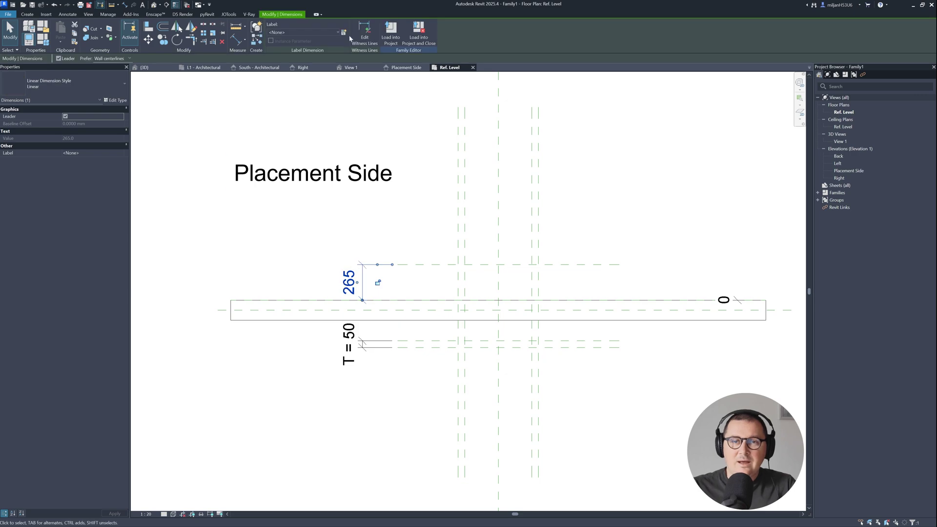
Label the AIE Front offset dimension with a new instance family parameter named Sticks Out, grouped under Dimensions
left_click(343, 33)
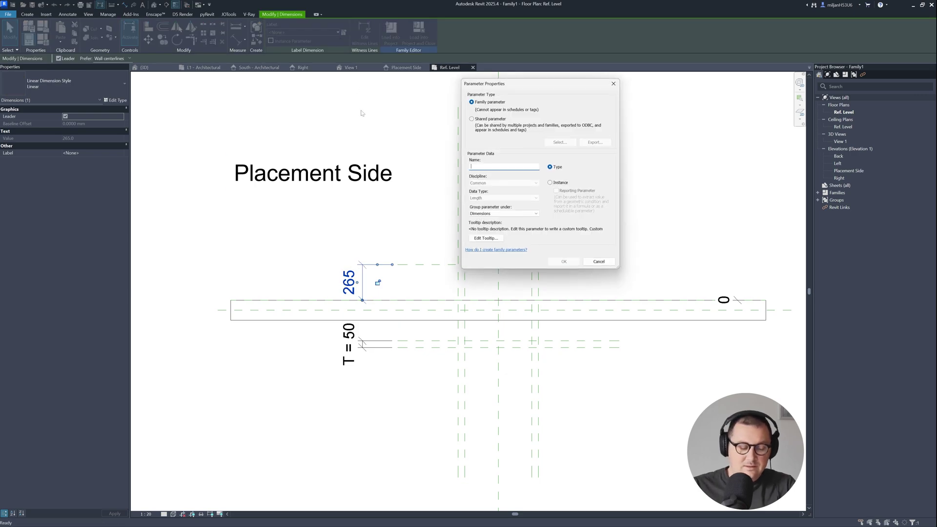
type("Sticks Out")
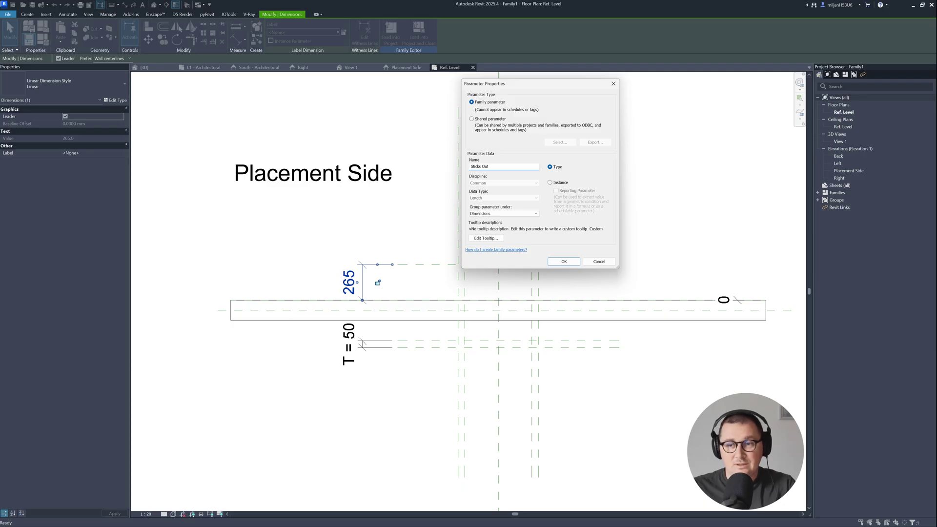
left_click(561, 184)
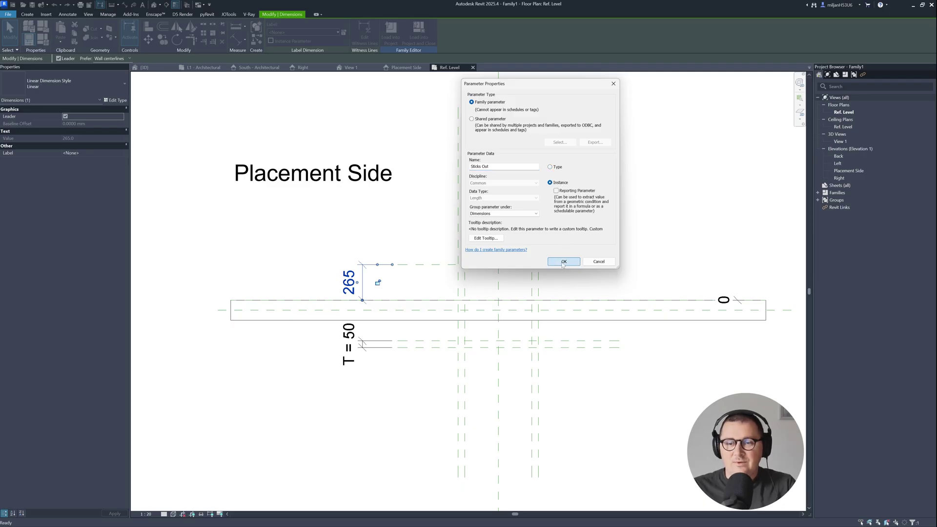
left_click(564, 261)
middle_click_drag(424, 229, 534, 280)
left_click(594, 263)
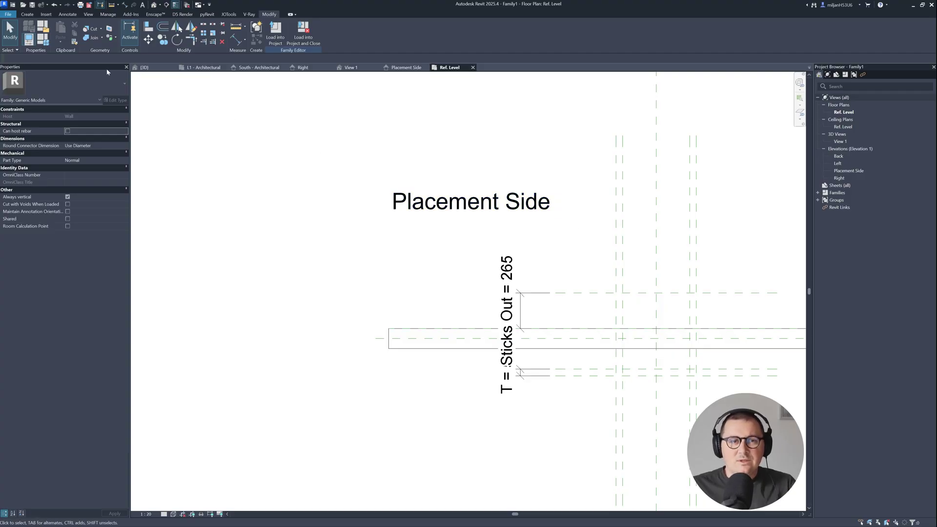
Move W above Sticks Out in the family type's parameter order
left_click(46, 44)
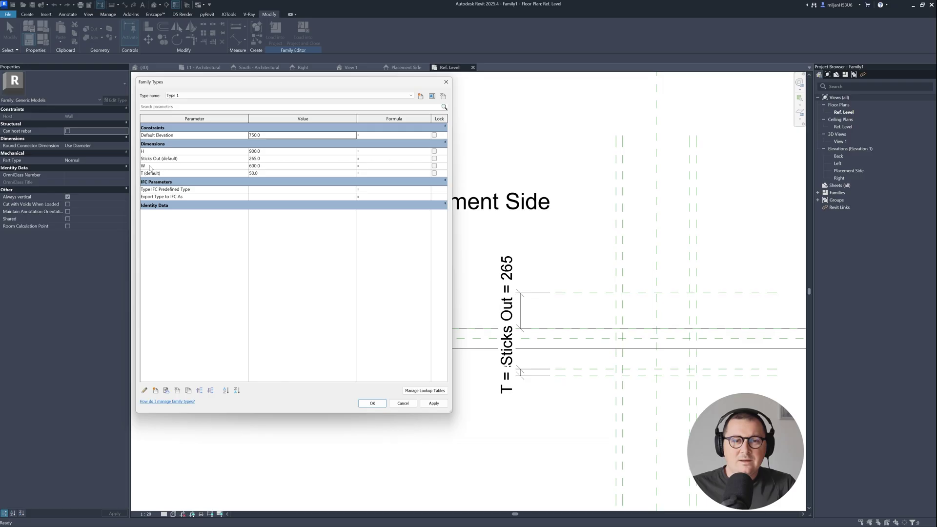
left_click(146, 166)
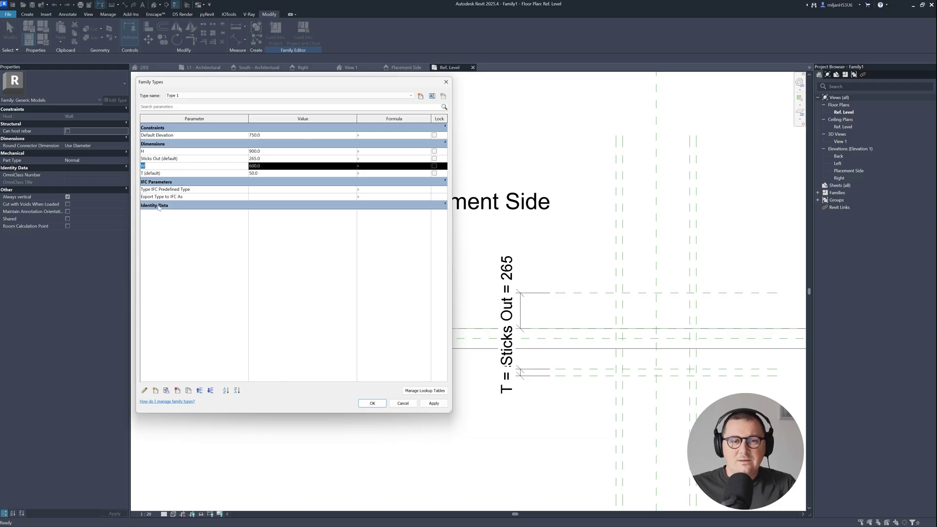
left_click(200, 391)
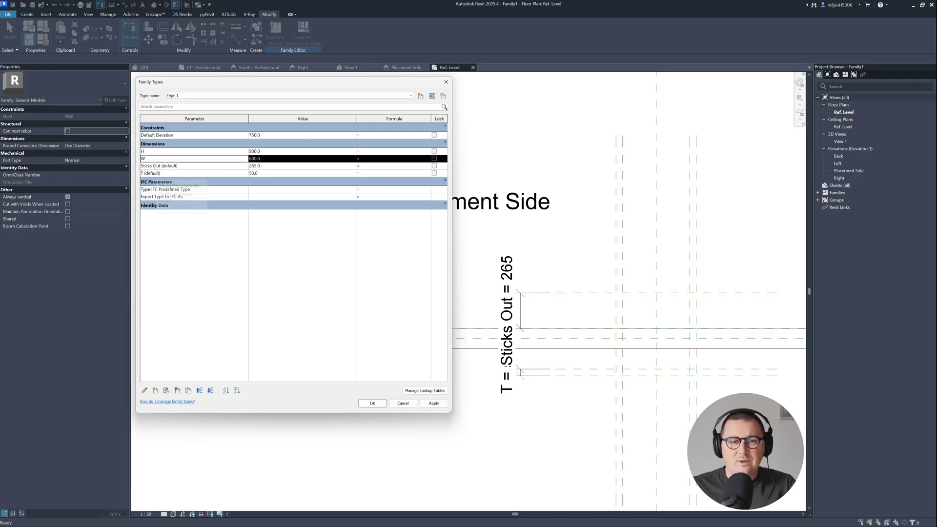
Change the H and W family parameters from type to instance parameters and accept the family type settings
left_click(144, 152)
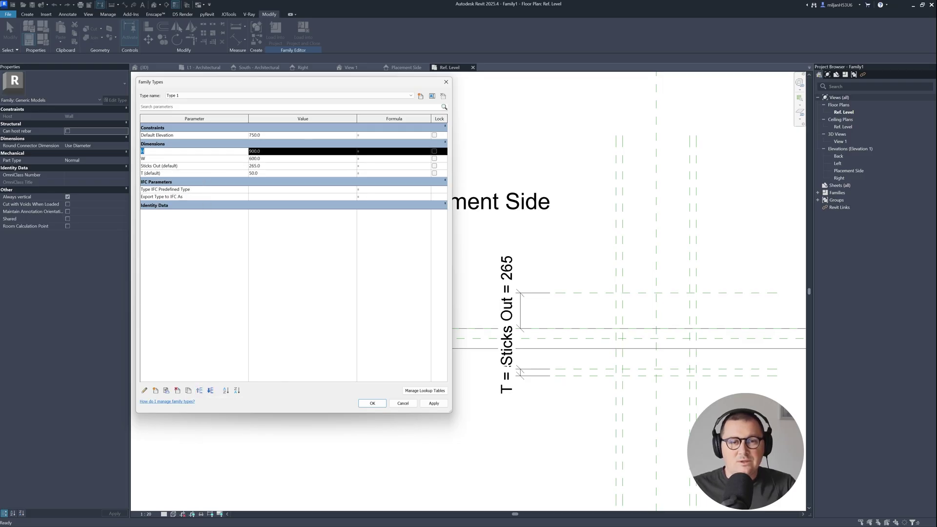
left_click(144, 390)
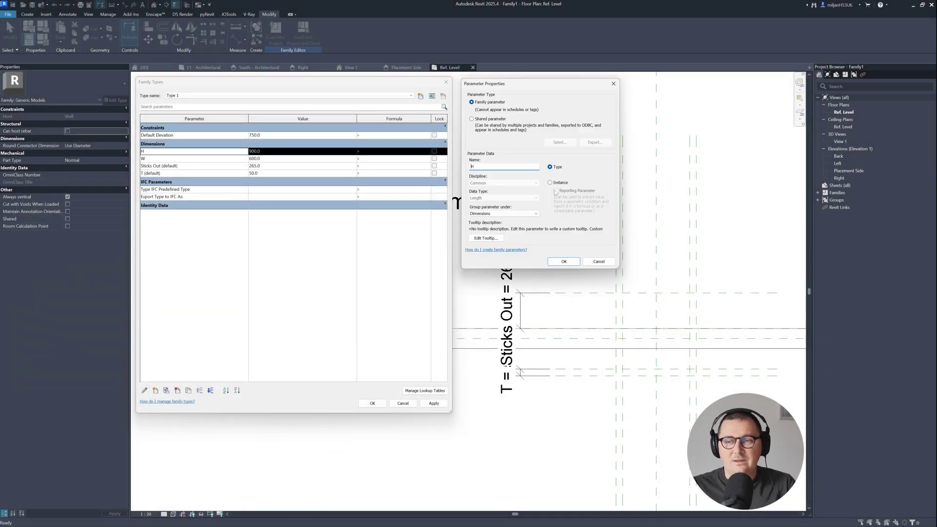
left_click(550, 183)
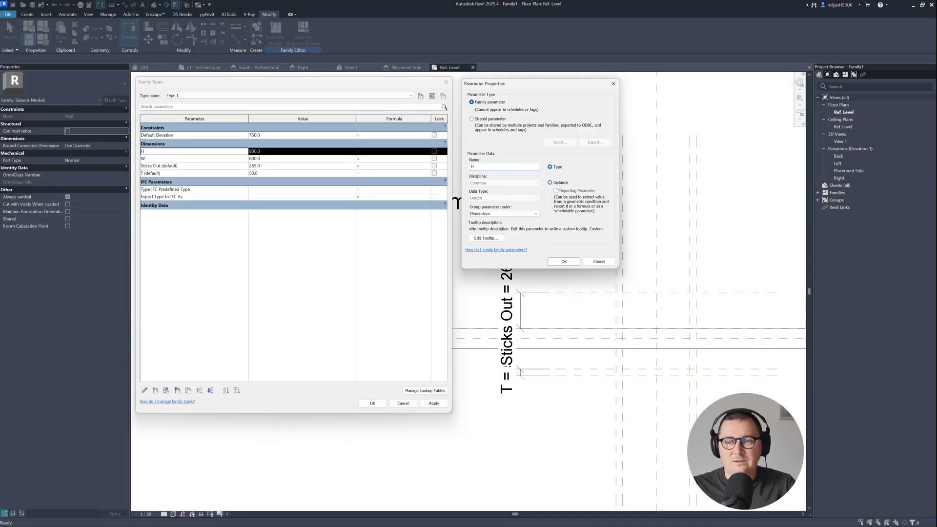
left_click(563, 261)
left_click(143, 159)
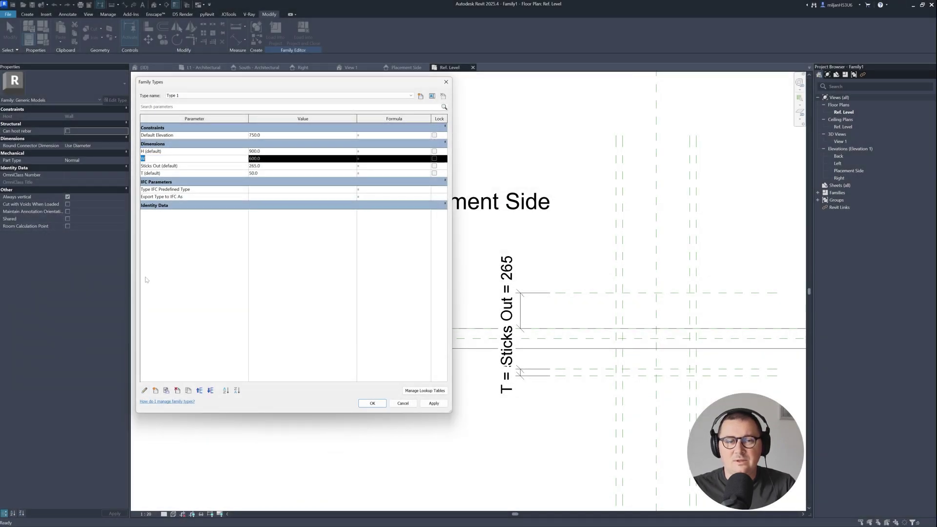
left_click(144, 390)
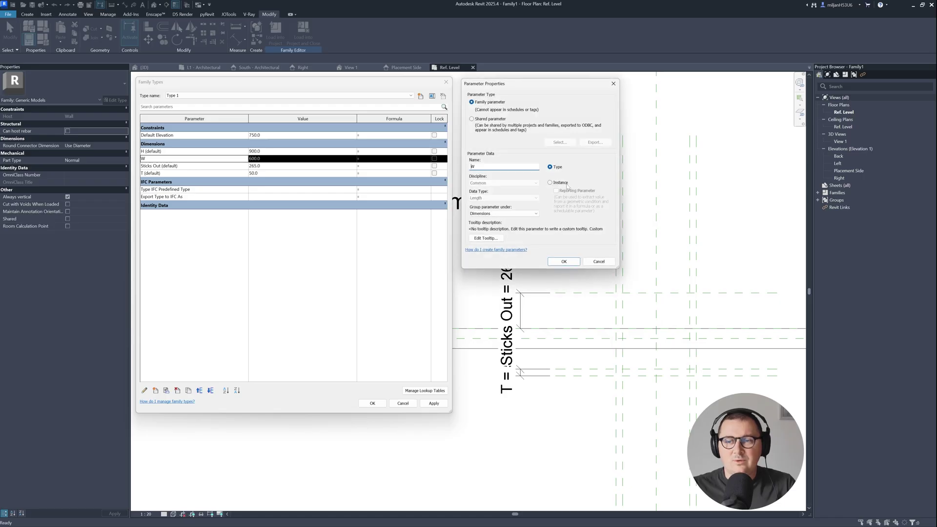
left_click(550, 182)
left_click(564, 262)
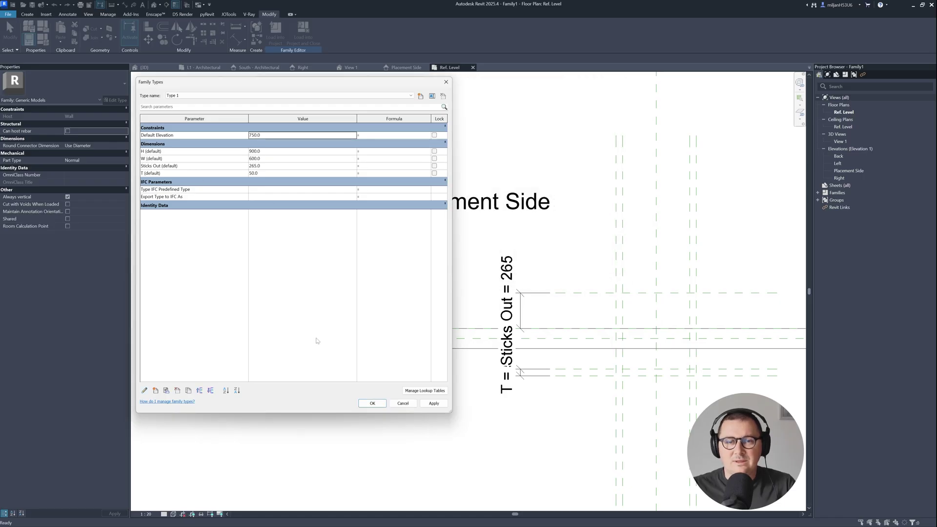
left_click(372, 403)
Start a void extrusion in the Placement Side elevation with its work plane set to the AIE Back reference plane
middle_click_drag(557, 360, 380, 358)
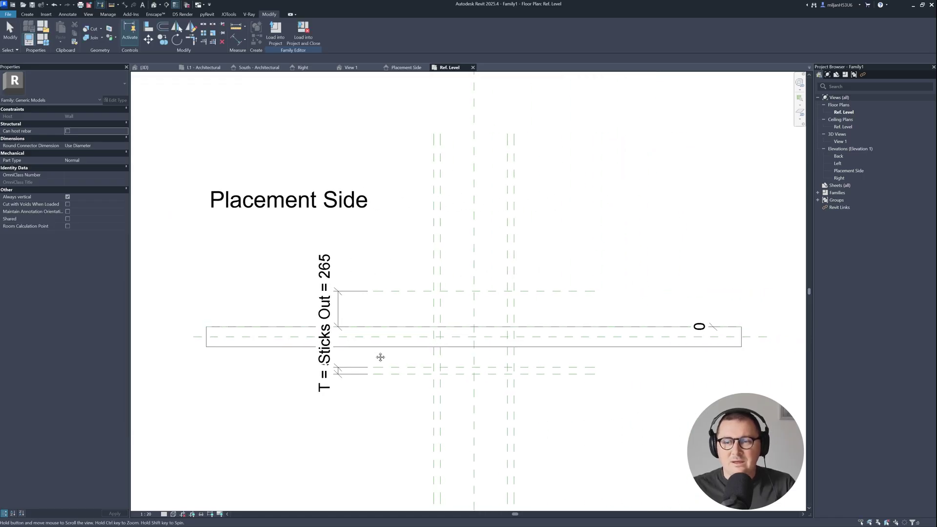
scroll(477, 368, "up", 3)
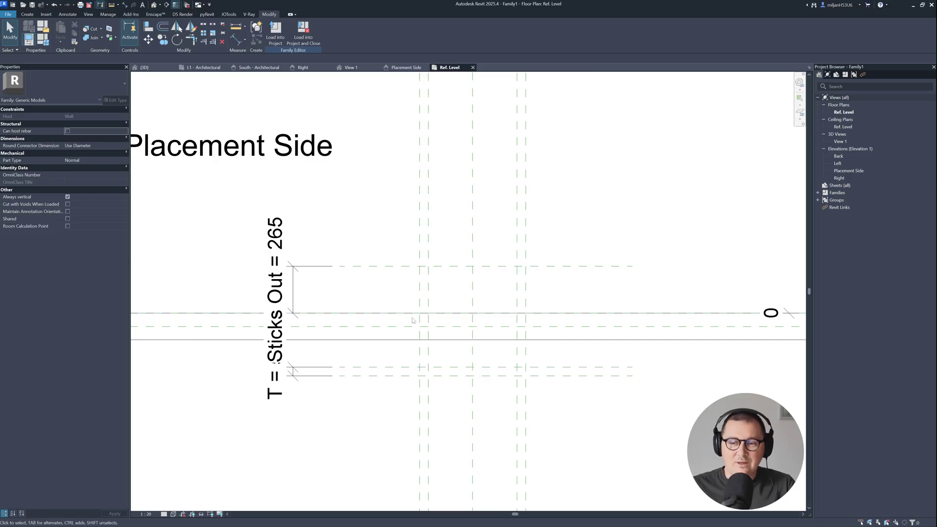
left_click(396, 69)
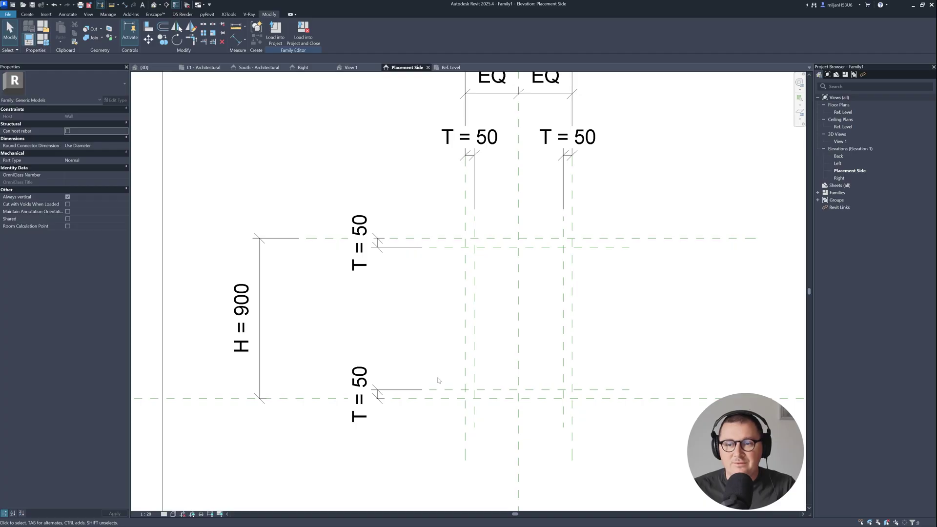
middle_click_drag(438, 381, 431, 371)
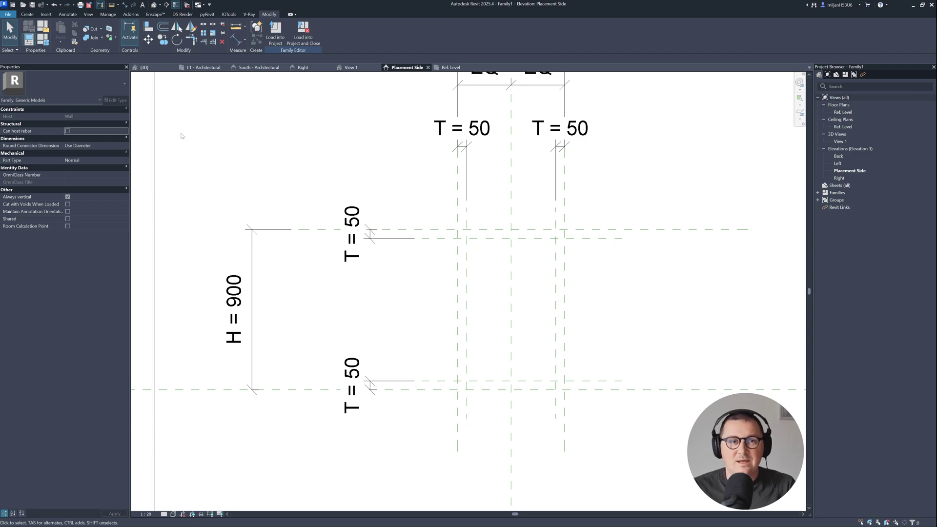
left_click(30, 16)
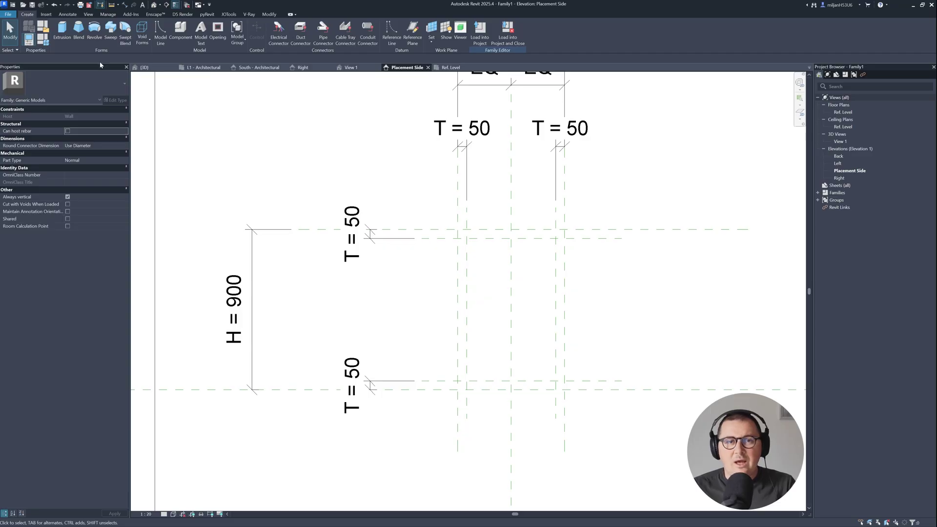
left_click(143, 43)
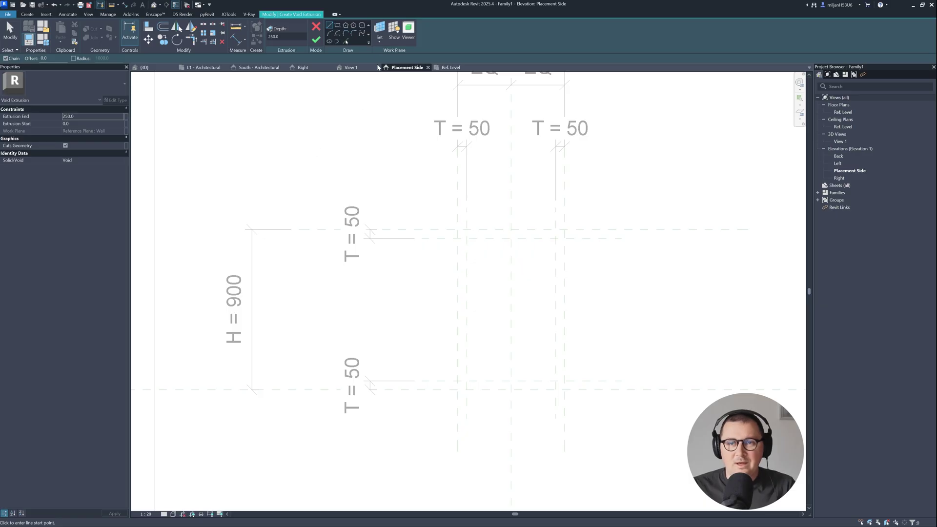
left_click(379, 40)
left_click(389, 61)
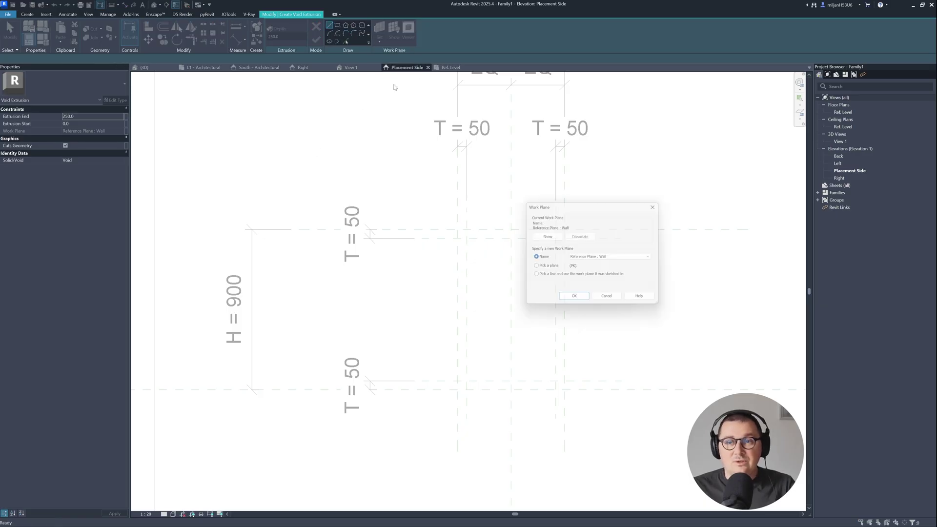
left_click(613, 257)
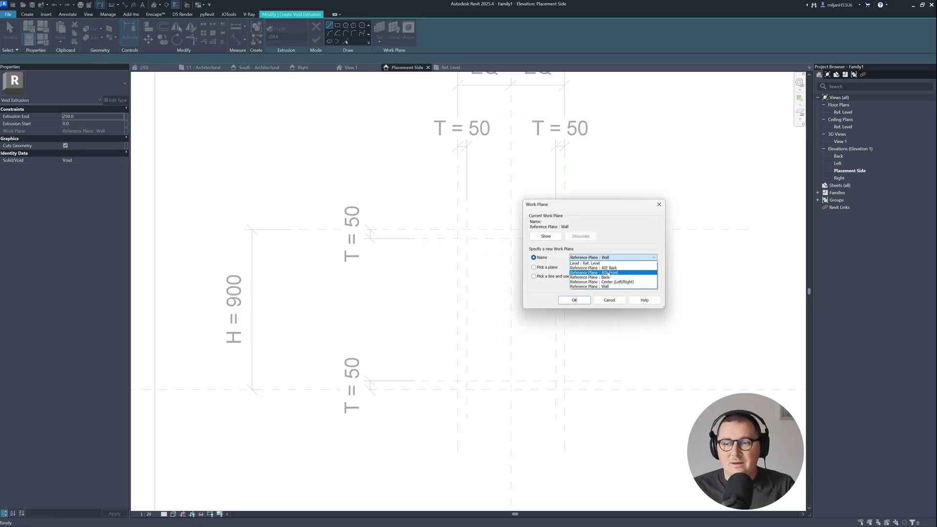
left_click(605, 268)
left_click(560, 300)
middle_click_drag(559, 302, 425, 255)
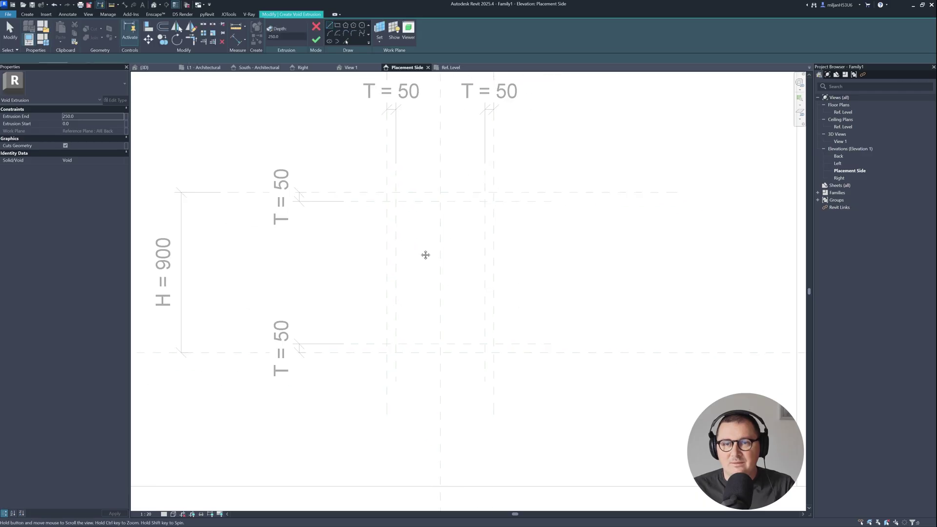
Create void profile lines from the four outer width and height reference planes and lock them to those planes
left_click(346, 42)
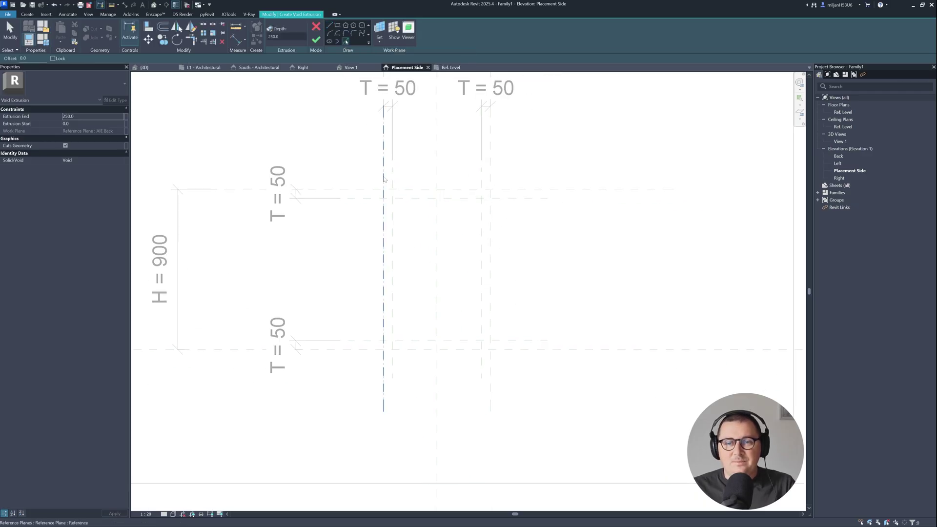
left_click(376, 253)
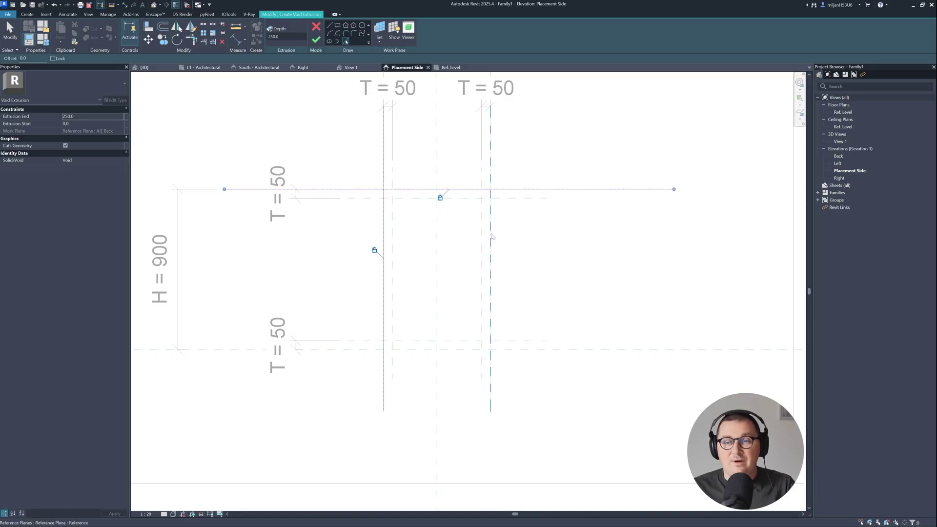
left_click(492, 234)
left_click(467, 350)
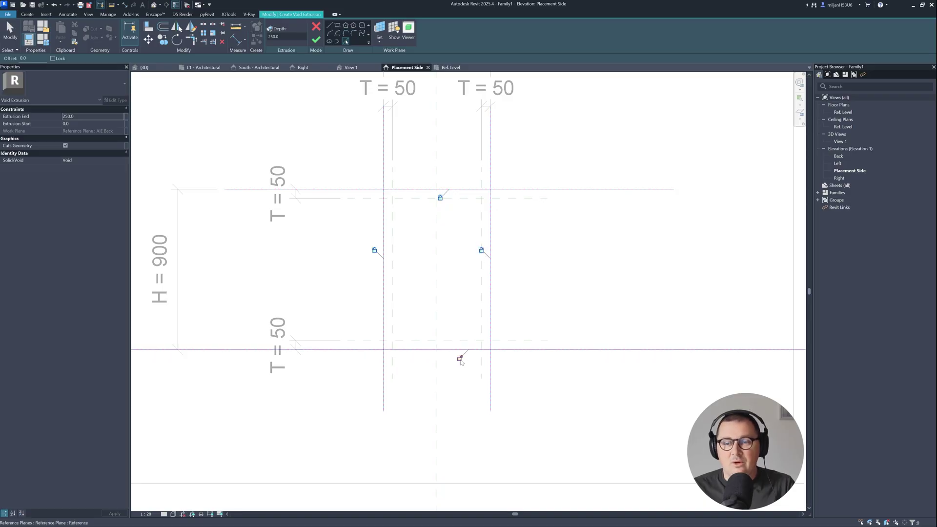
Trim the four void profile lines to corners so they form a closed rectangle and finish the sketch
key("t")
key("r")
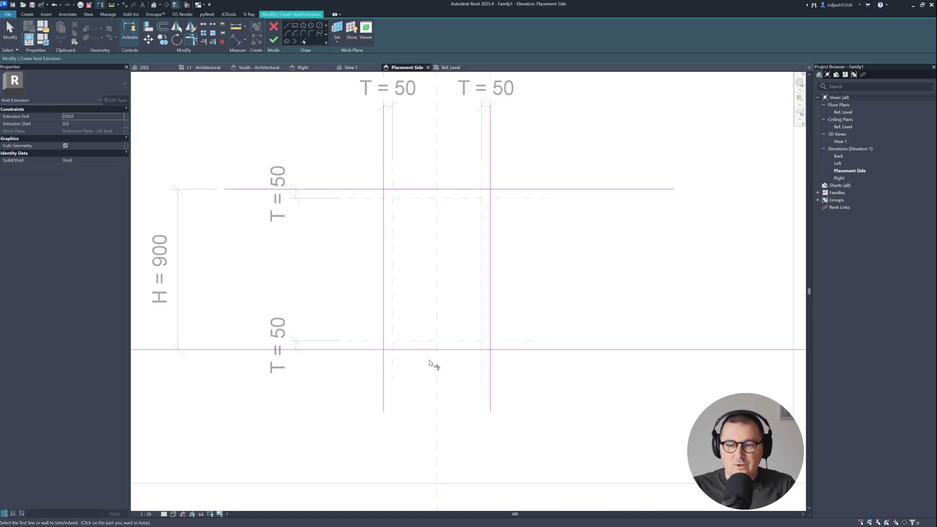
left_click(415, 350)
left_click(384, 338)
left_click(386, 337)
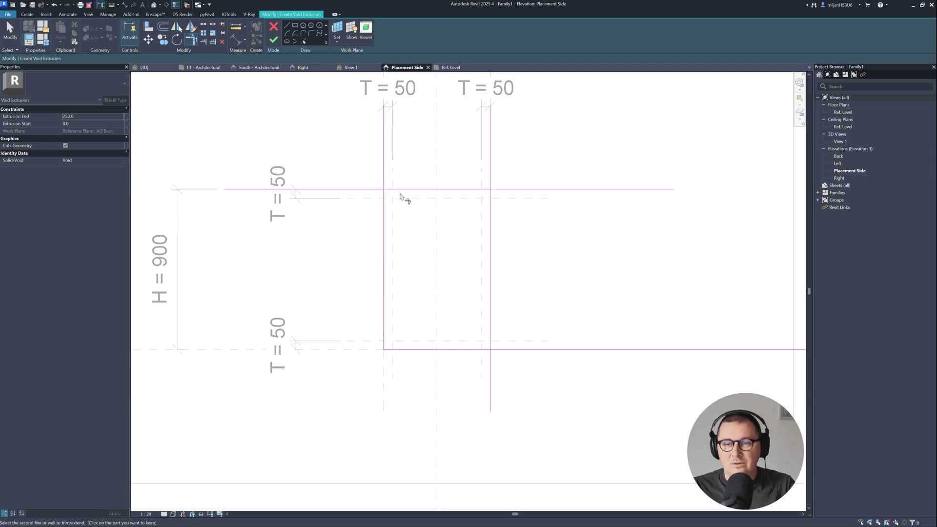
left_click(413, 195)
left_click(491, 230)
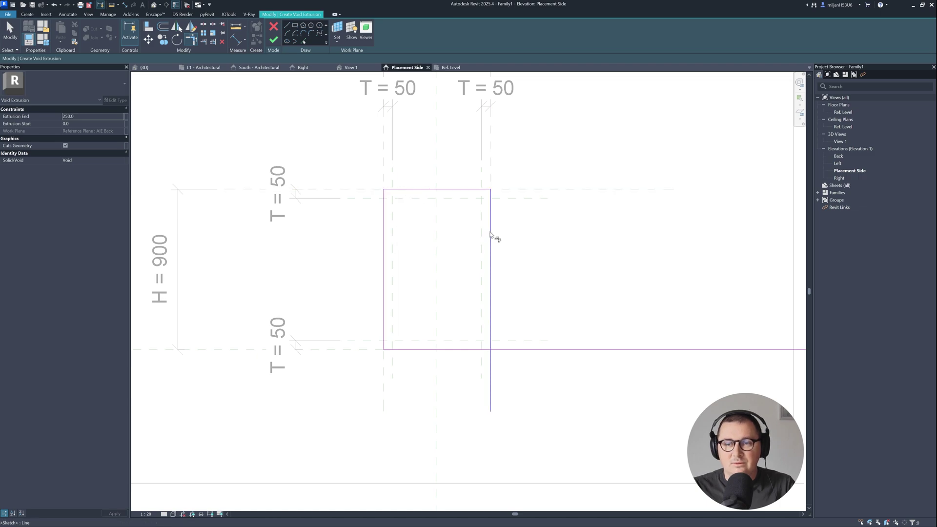
left_click(491, 234)
left_click(479, 350)
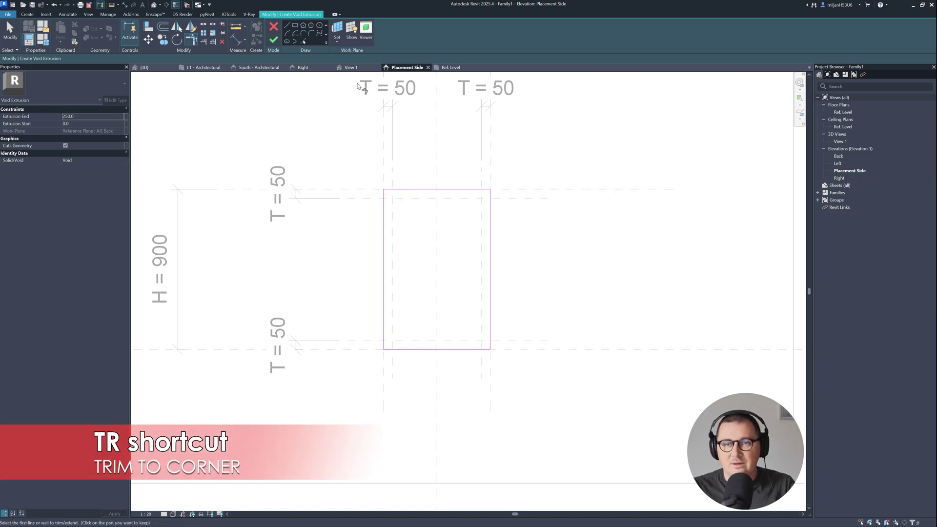
left_click(273, 40)
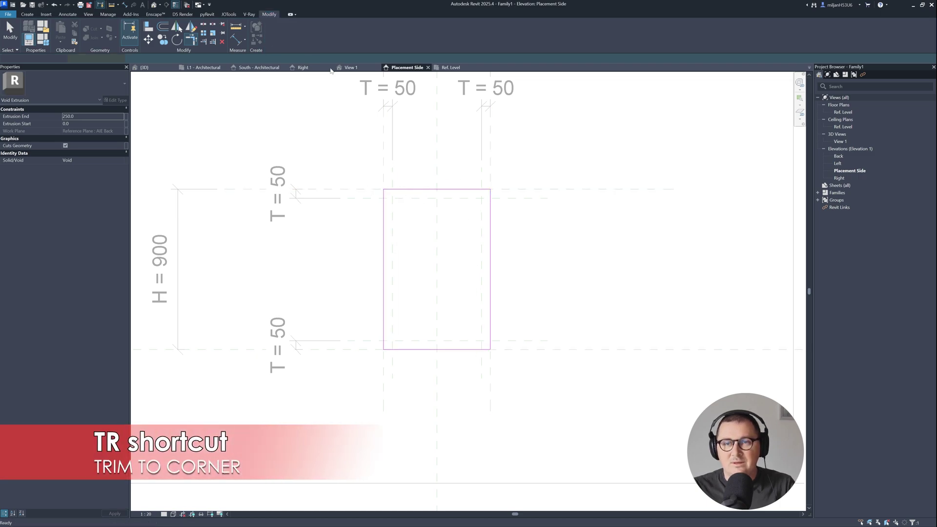
Stretch the void extrusion's front face to the AIE Front reference plane in the Ref. Level plan
left_click(449, 67)
scroll(490, 331, "up", 1)
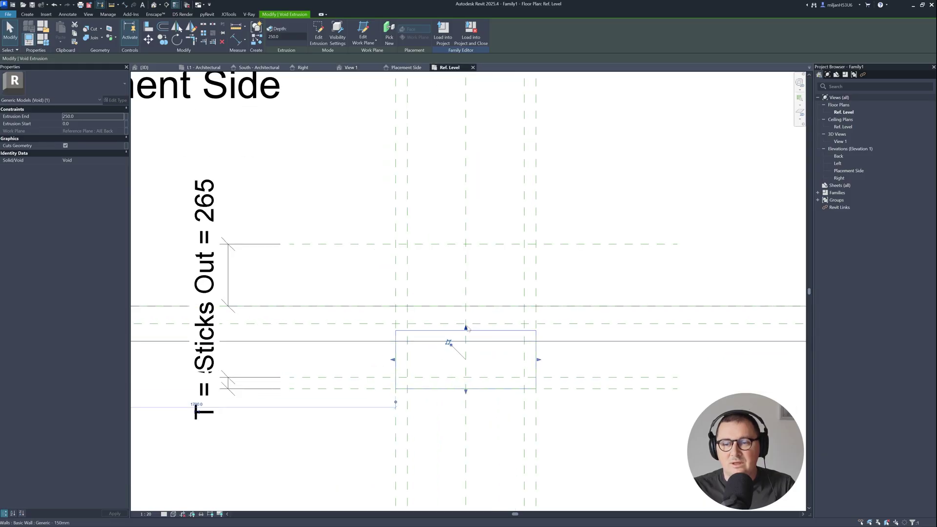
left_click_drag(466, 328, 458, 245)
key("Escape")
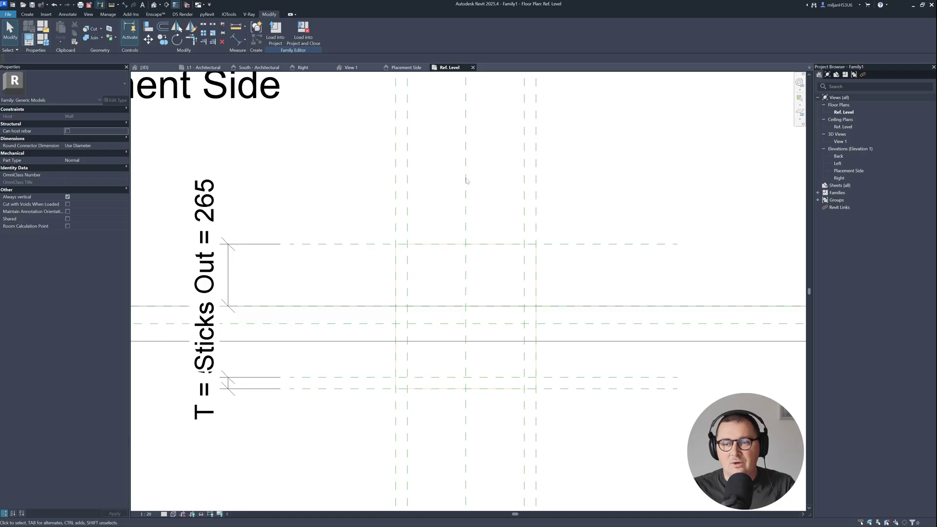
Turn off Cuts Geometry for the void extrusion in the 3D view
left_click(350, 68)
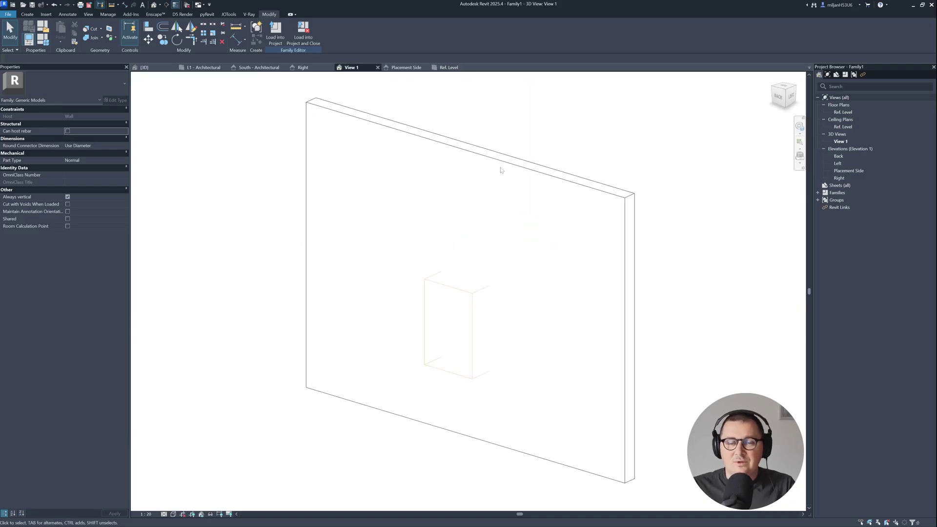
left_click(475, 294)
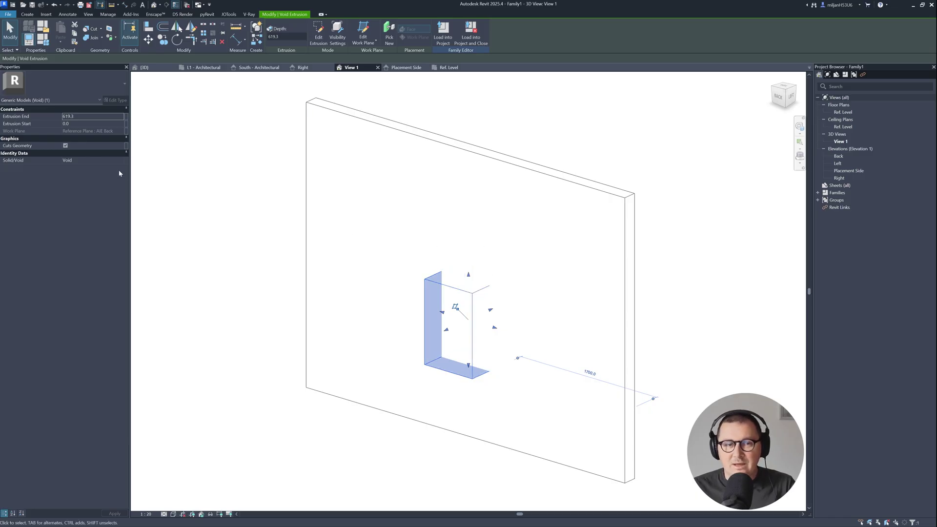
left_click(65, 145)
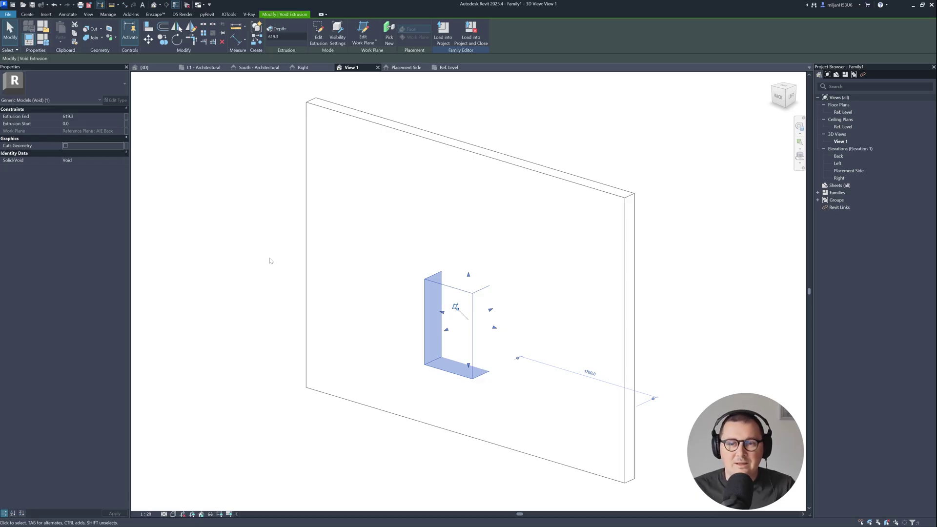
left_click(229, 257)
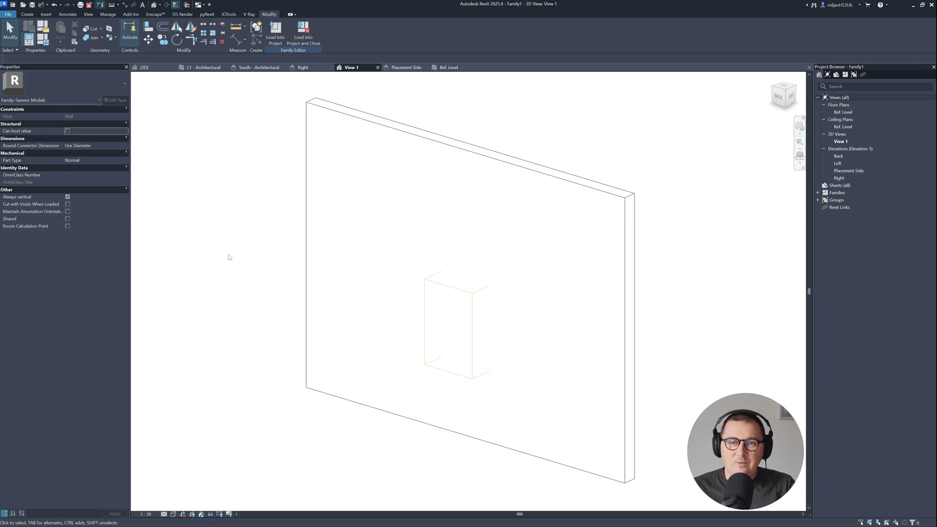
Cut the host wall with the void extrusion using the Cut Geometry command
left_click(88, 28)
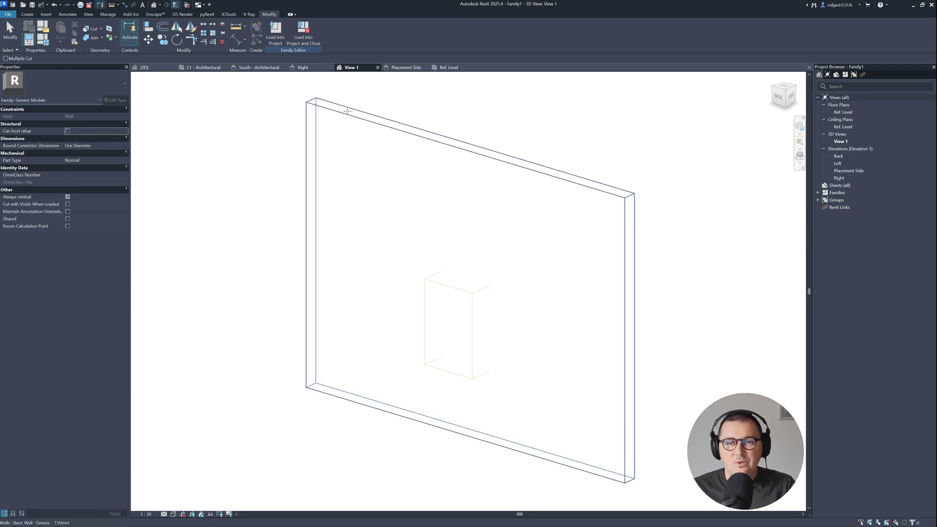
left_click(359, 121)
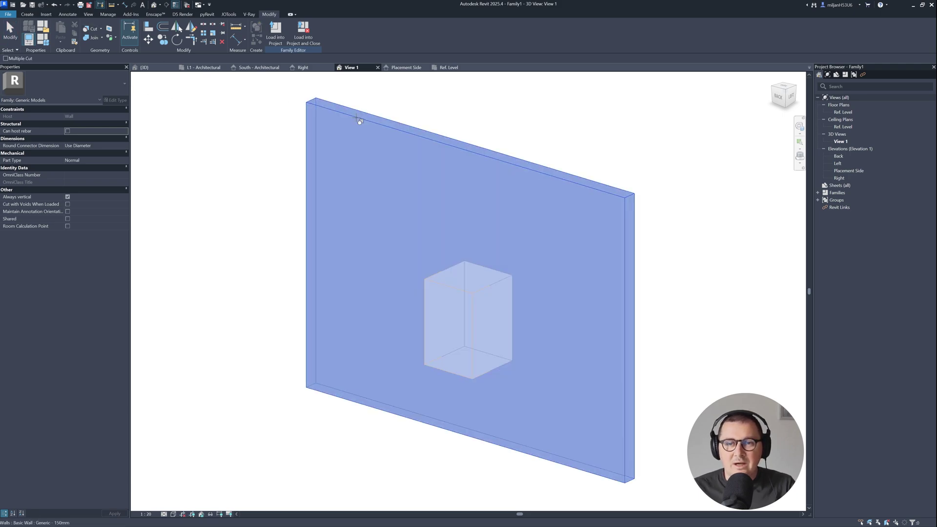
left_click(437, 283)
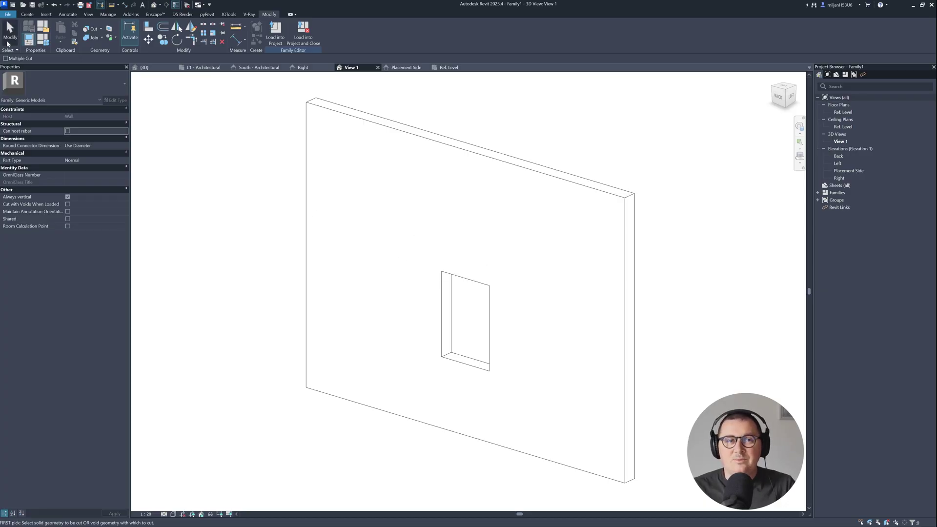
key("Escape")
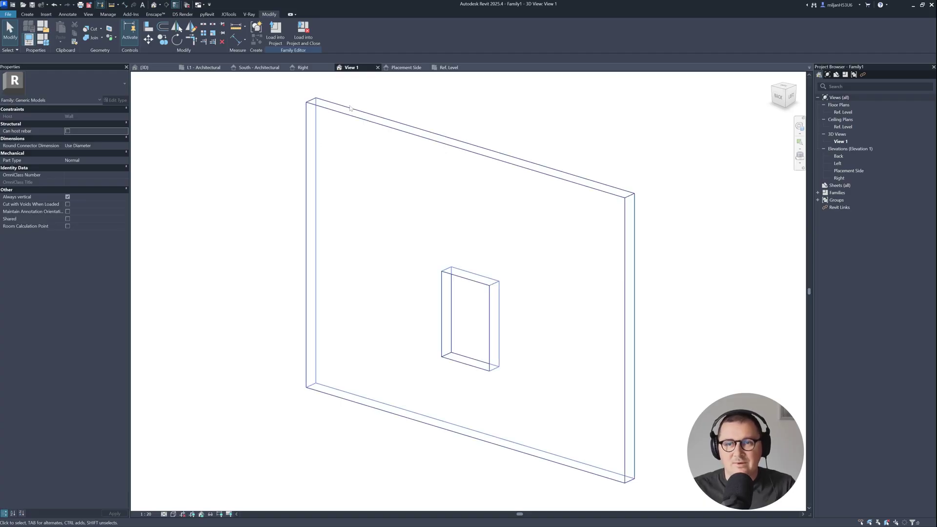
Start a solid extrusion in the Placement Side elevation and lock profile lines to the four outer width and height reference planes
left_click(406, 67)
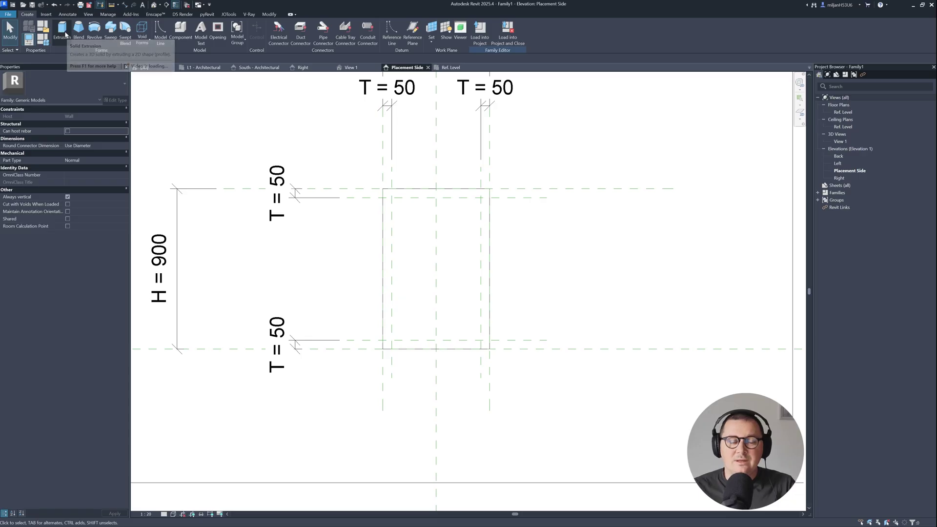
key("e")
key("x")
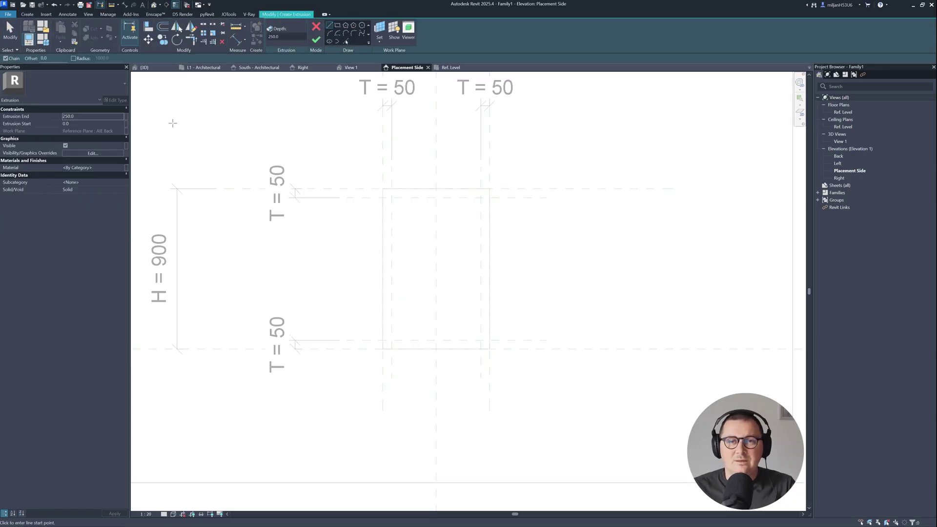
left_click(347, 42)
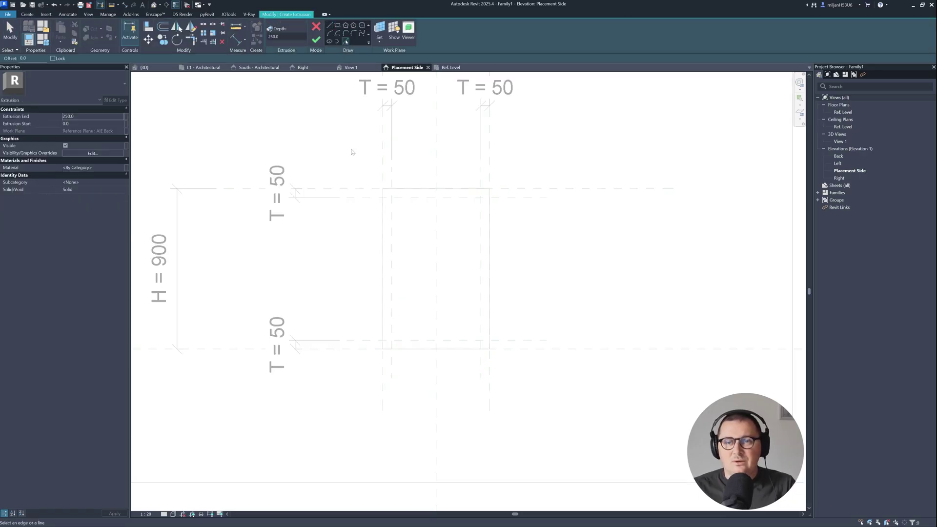
left_click(368, 190)
left_click(384, 164)
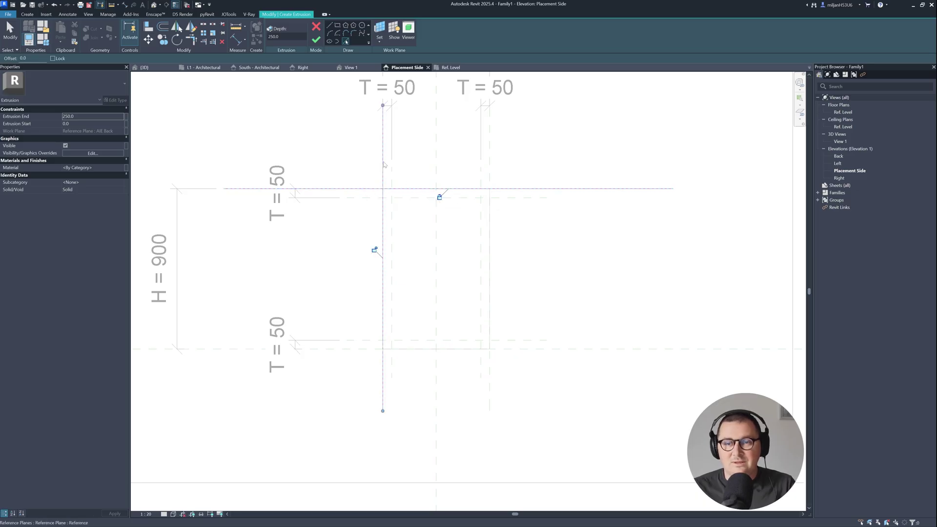
left_click(354, 352)
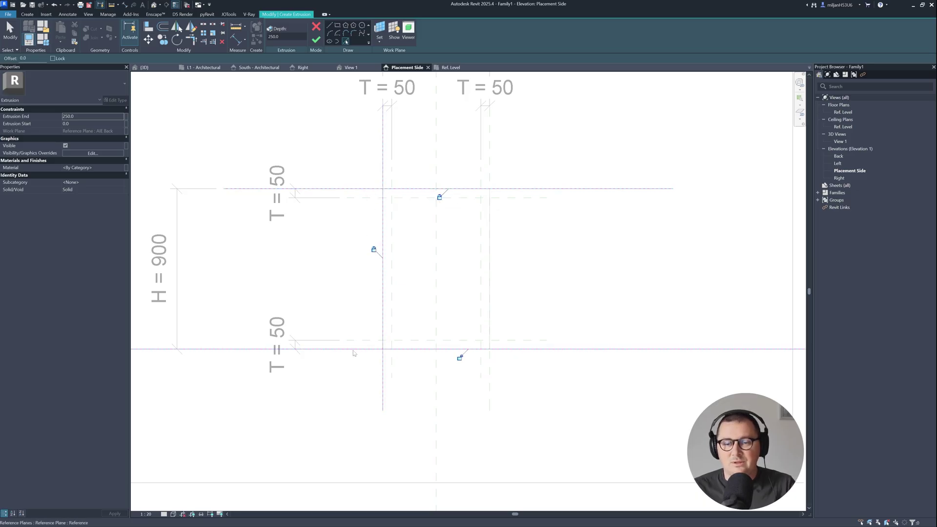
left_click(490, 262)
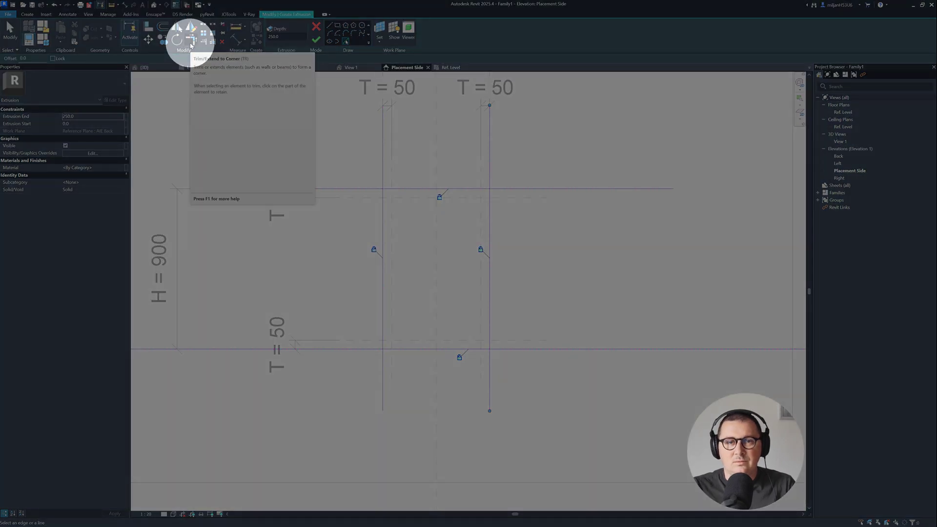
Trim the solid extrusion's profile lines into a closed rectangle at the outer width and height planes and open the Ref. Level plan
left_click(191, 45)
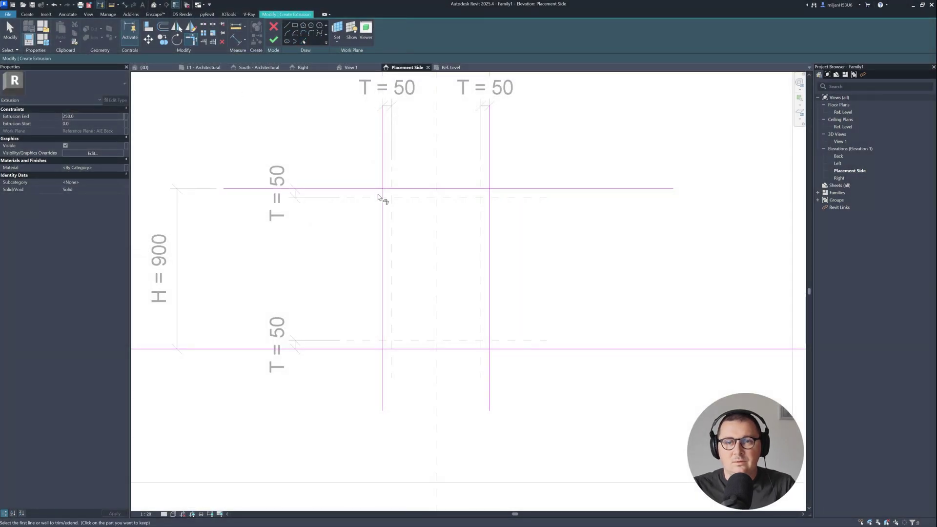
left_click(381, 191)
left_click(383, 209)
left_click(413, 349)
left_click(430, 349)
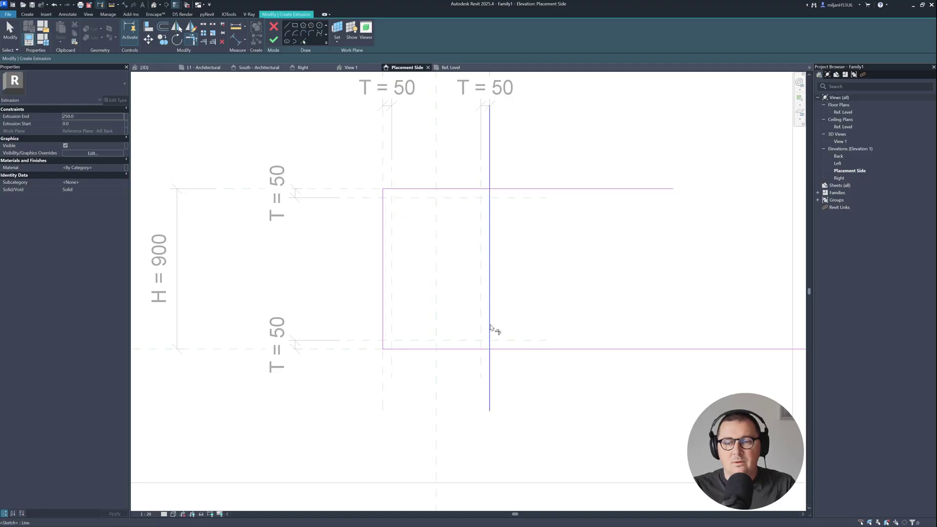
left_click(490, 328)
left_click(462, 189)
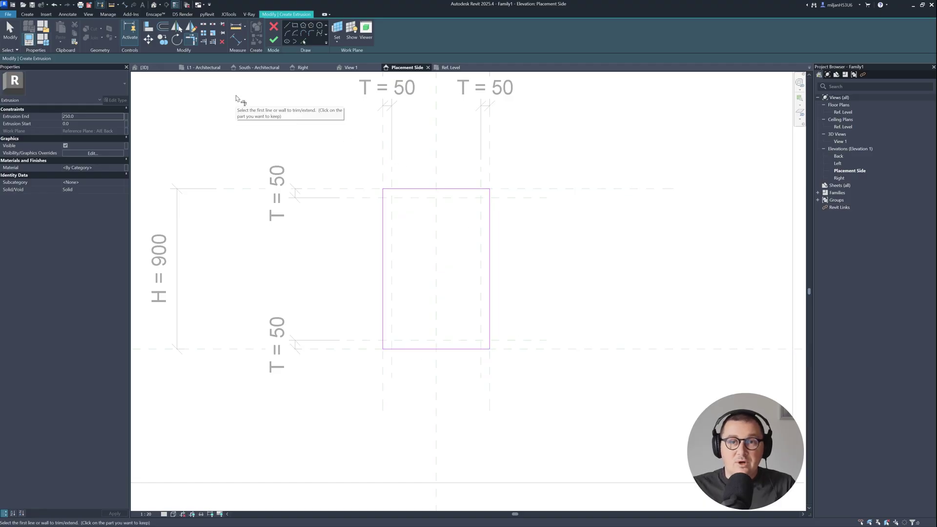
left_click(449, 67)
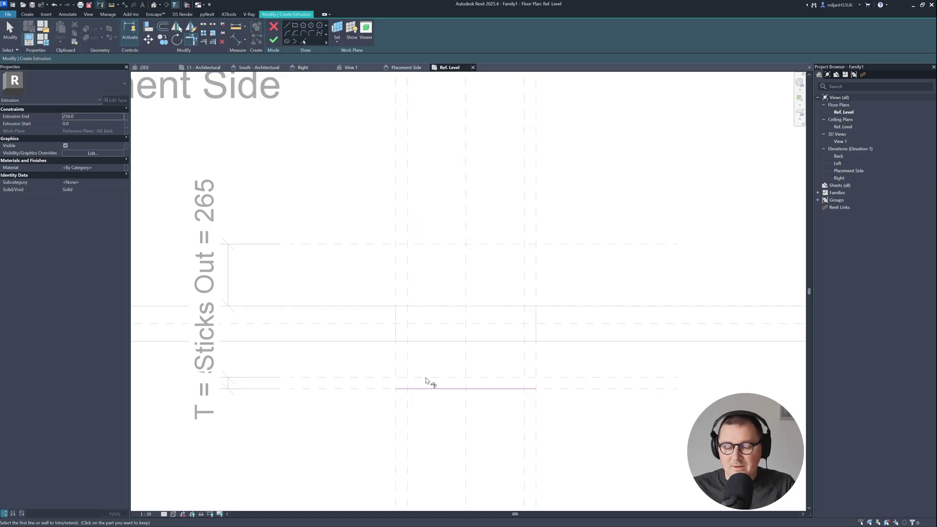
key("Print")
left_click_drag(176, 202, 717, 472)
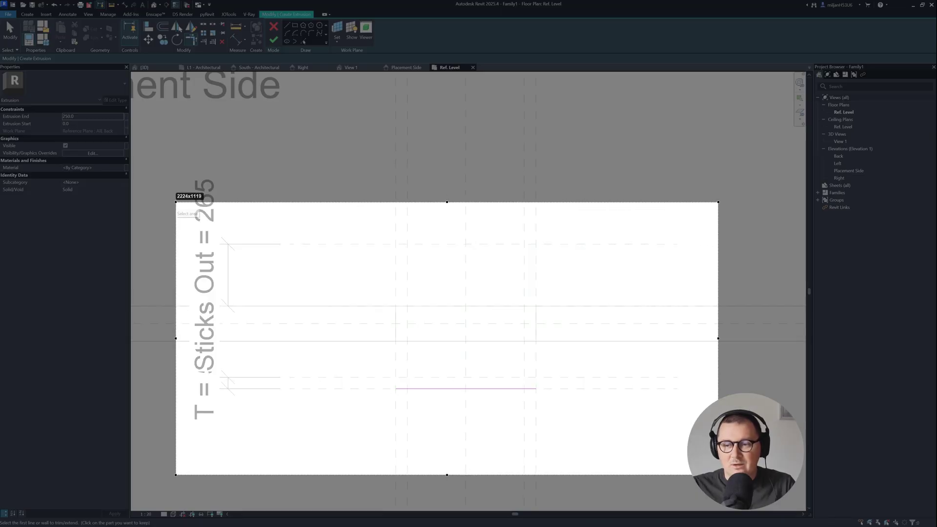
left_click_drag(676, 380, 573, 377)
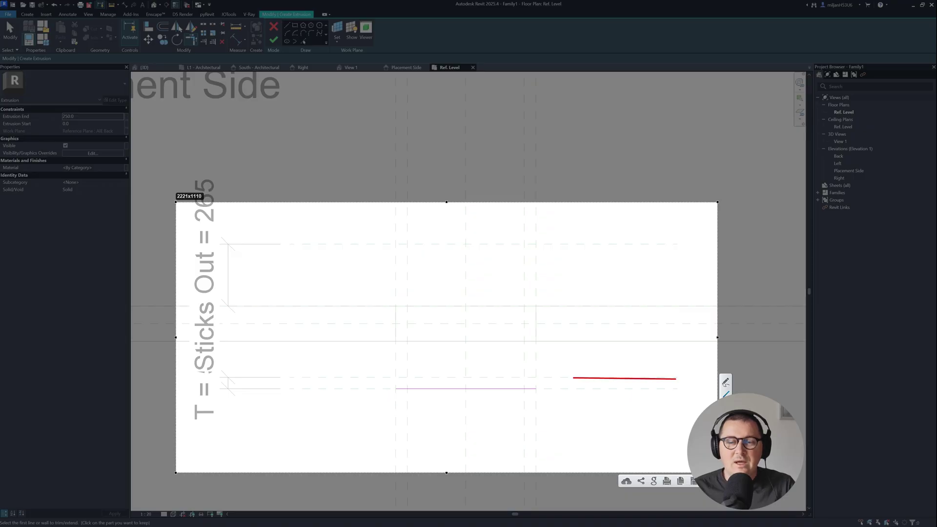
left_click(681, 481)
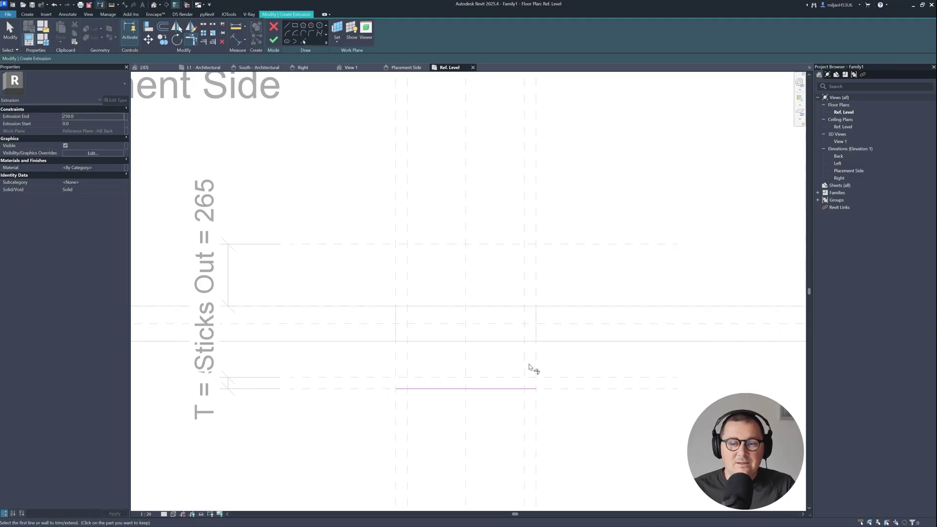
Associate the solid extrusion's Extrusion End with the T parameter, finish the extrusion and inspect it in 3D View 1
left_click(127, 118)
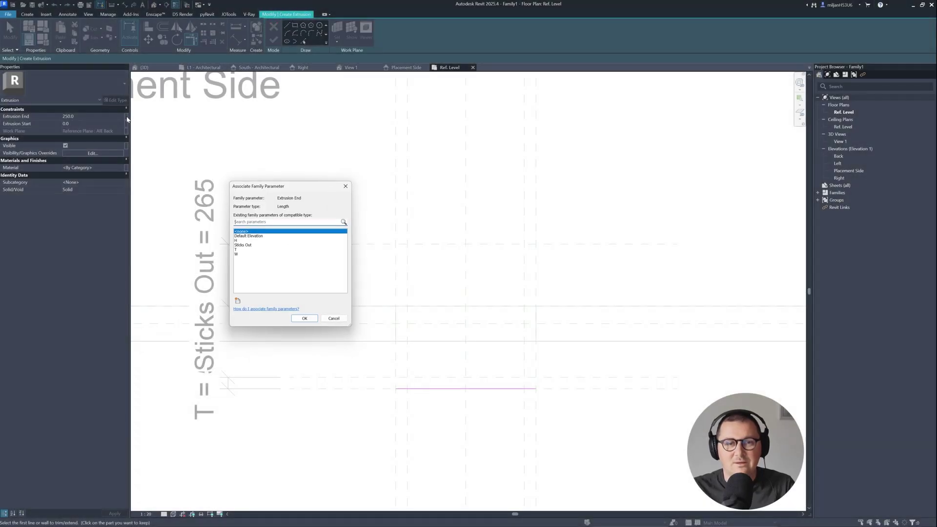
left_click(237, 250)
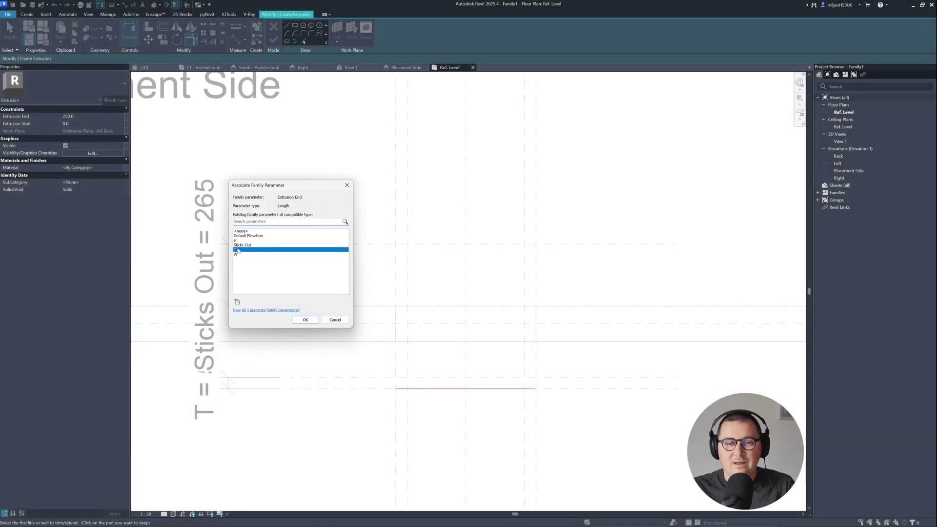
left_click(305, 319)
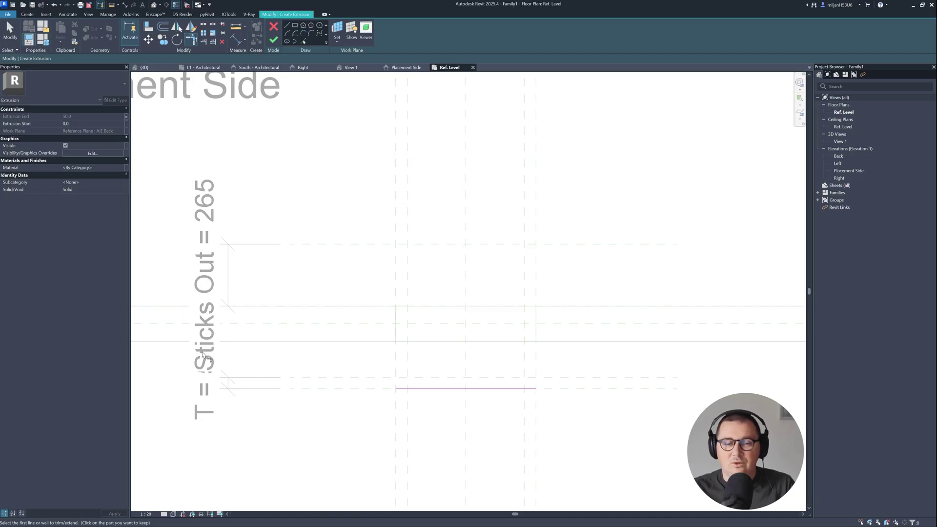
left_click(273, 41)
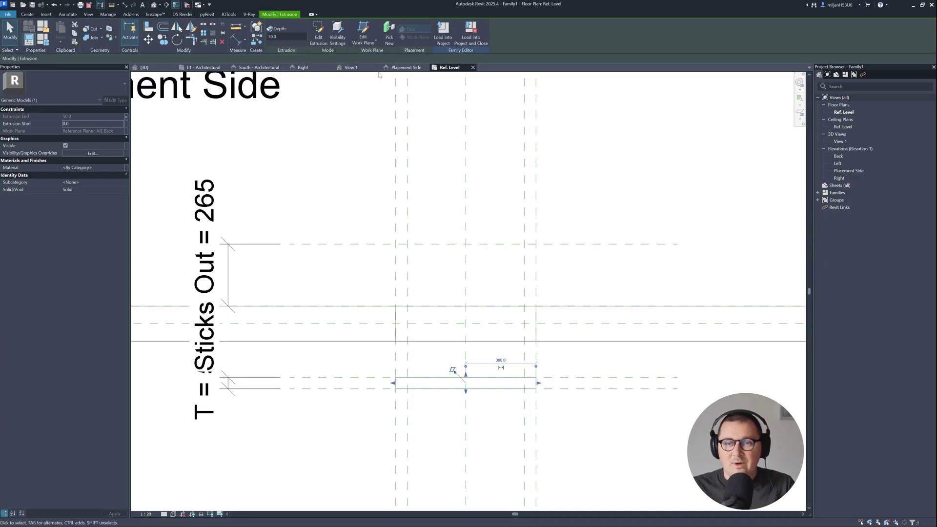
left_click(355, 69)
middle_click_drag(382, 129, 640, 393, "shift")
Start a sweep with a sketched path in the Placement Side elevation, using the AIE Front reference plane as work plane
left_click(405, 68)
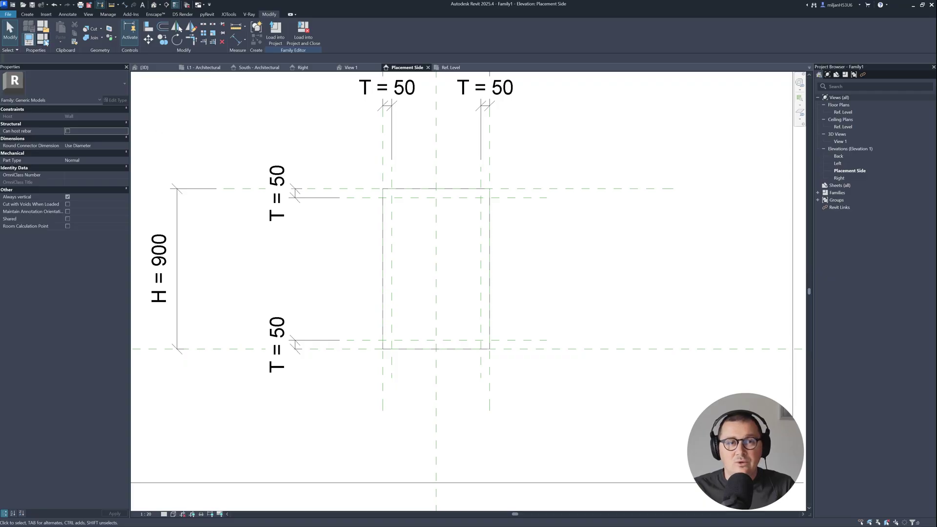
left_click(27, 15)
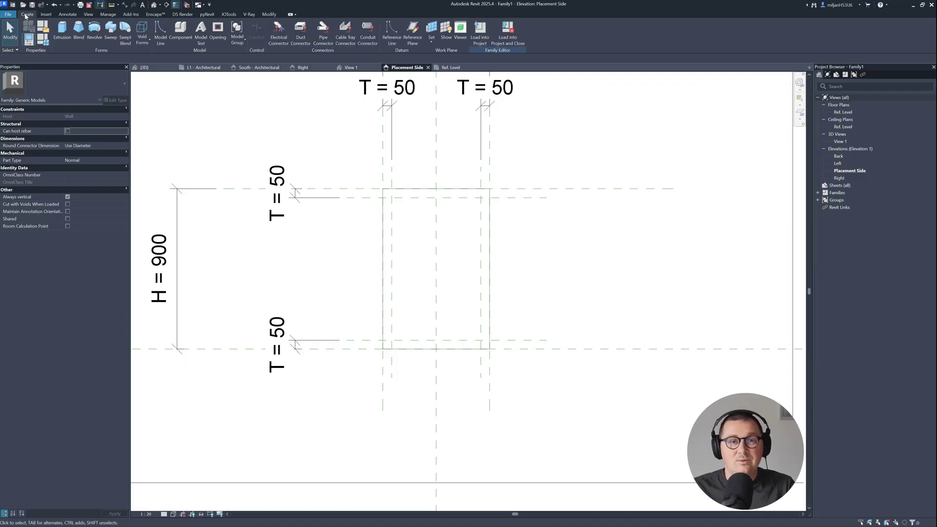
left_click(110, 41)
left_click(348, 30)
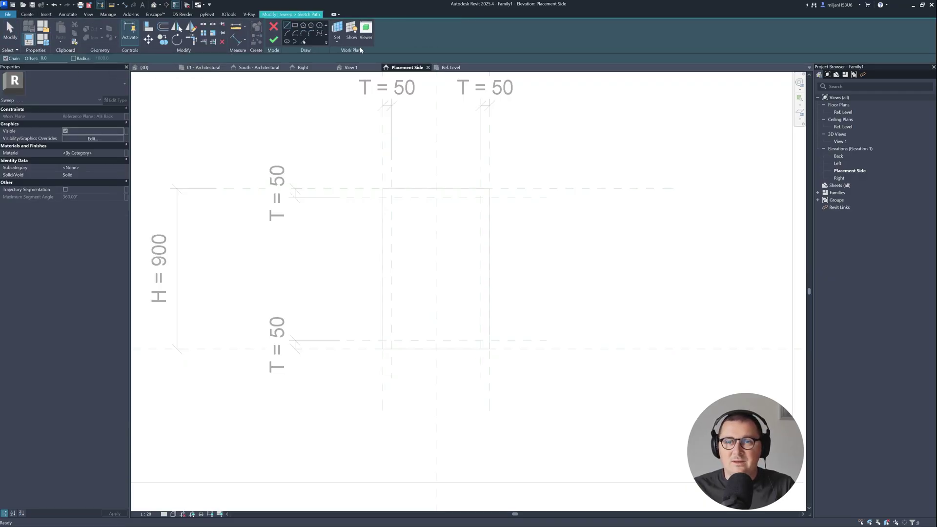
left_click(337, 34)
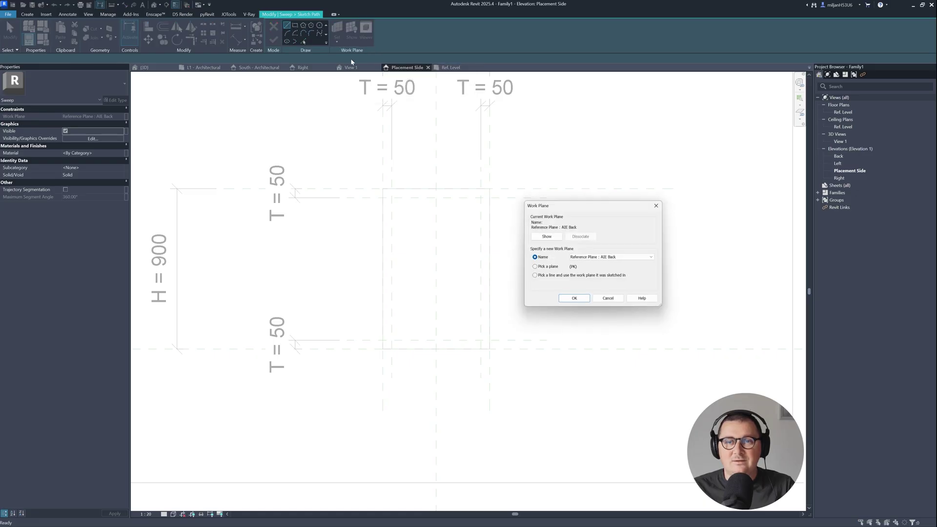
left_click(591, 258)
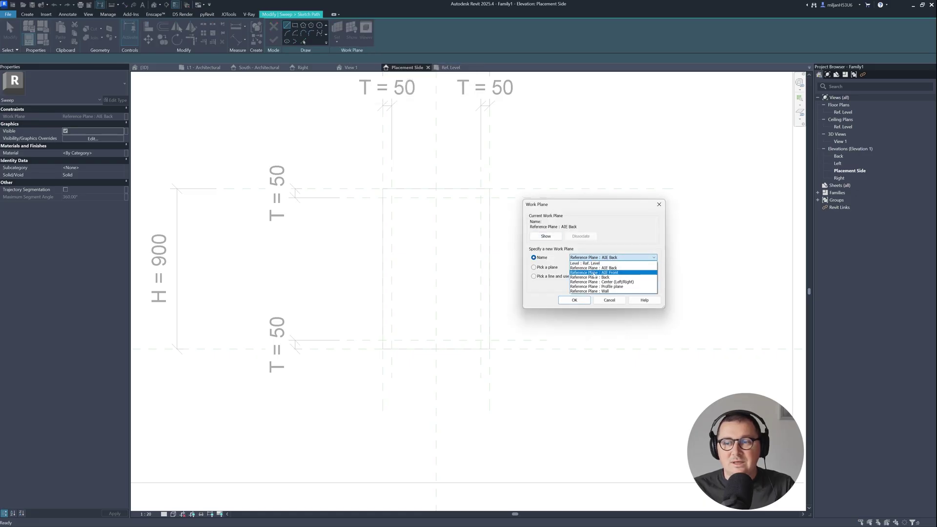
left_click(593, 273)
left_click(575, 301)
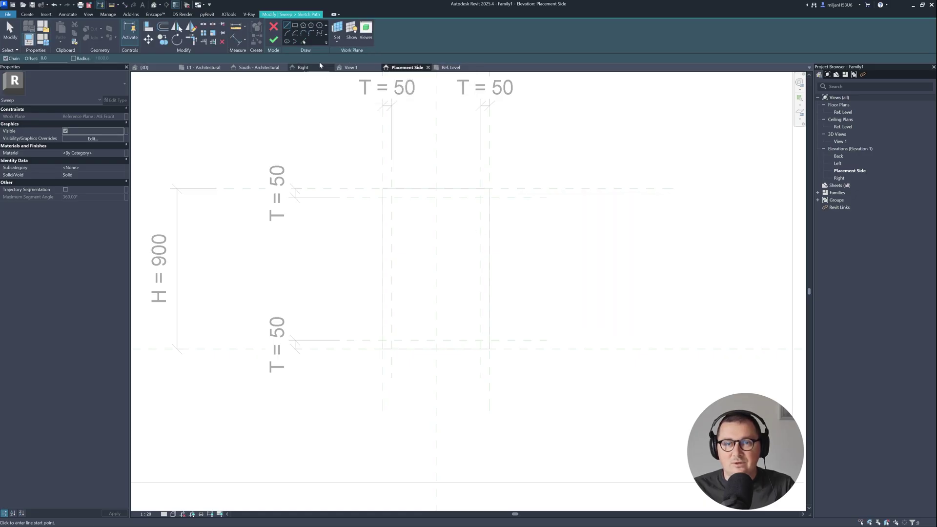
Create sweep path lines from the four outer width and height reference planes and lock them to those planes
left_click(304, 42)
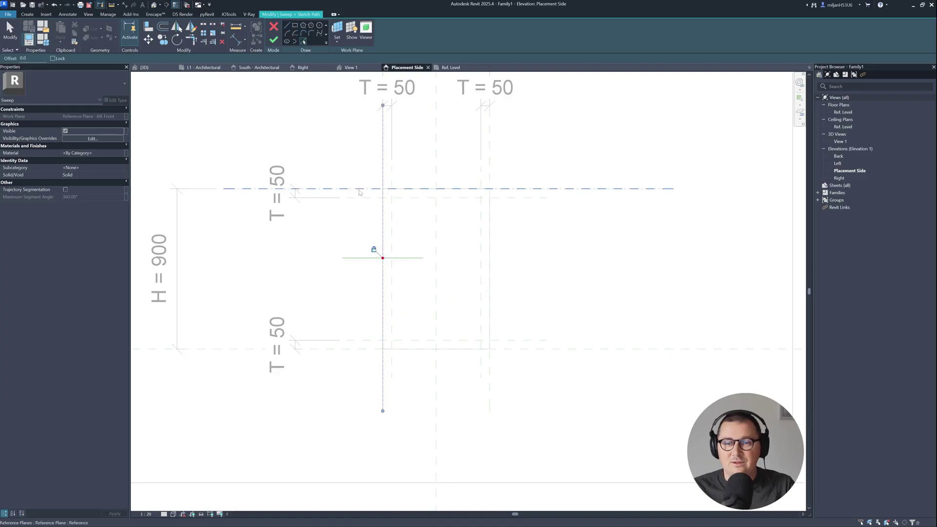
left_click(489, 255)
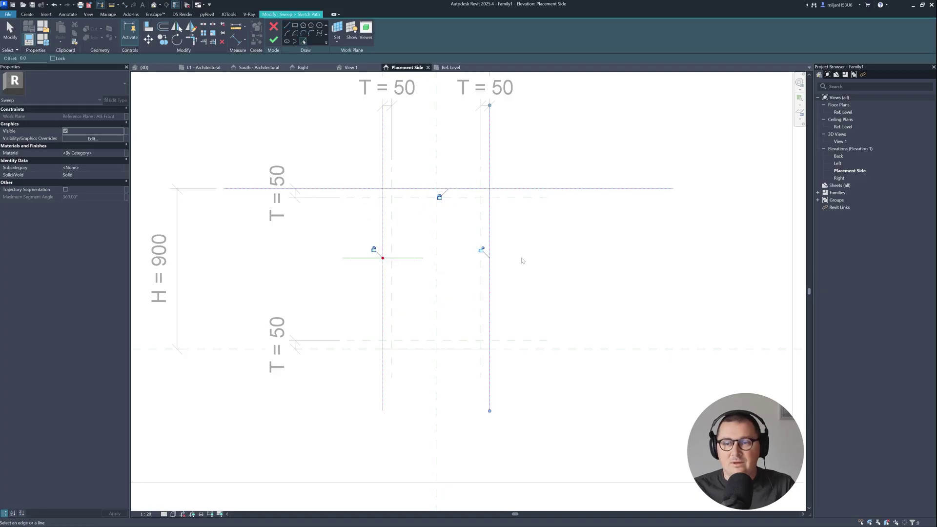
left_click(466, 349)
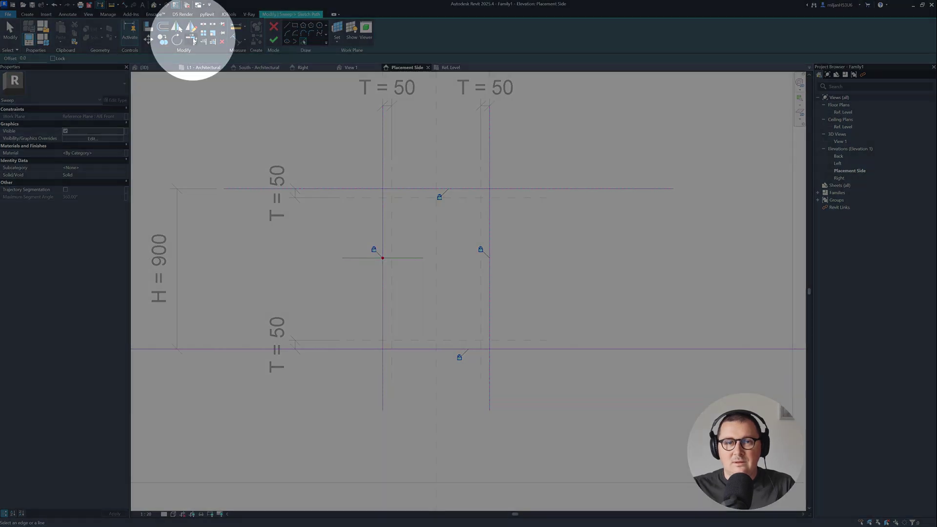
Trim the sweep path lines into a closed rectangle and finish the path sketch
left_click(191, 39)
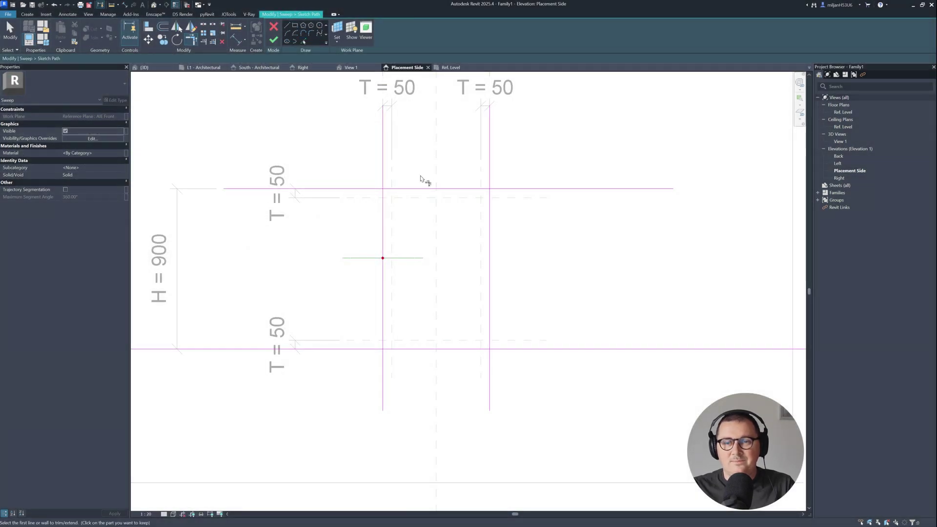
left_click(421, 189)
left_click(382, 224)
left_click(386, 214)
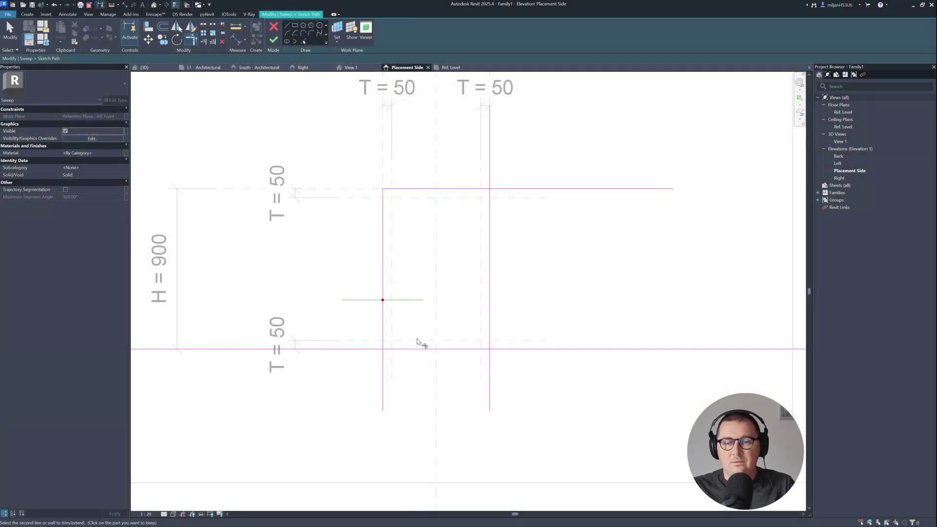
left_click(418, 349)
left_click(488, 324)
left_click(483, 348)
left_click(489, 195)
left_click(469, 188)
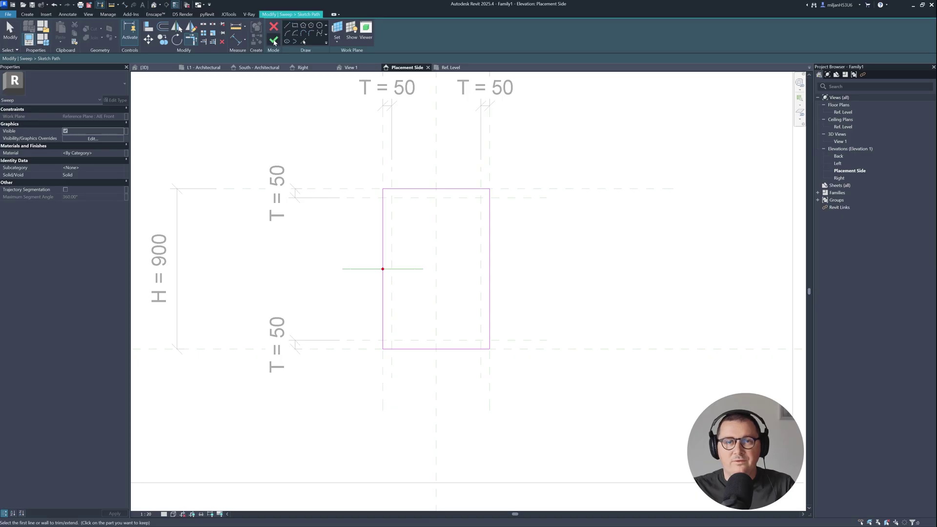
left_click(274, 42)
Edit the sweep profile in the Ref. Level plan, locking lines to AIE Front, both right-hand width planes and the plane offset T from AIE Back
left_click(452, 69)
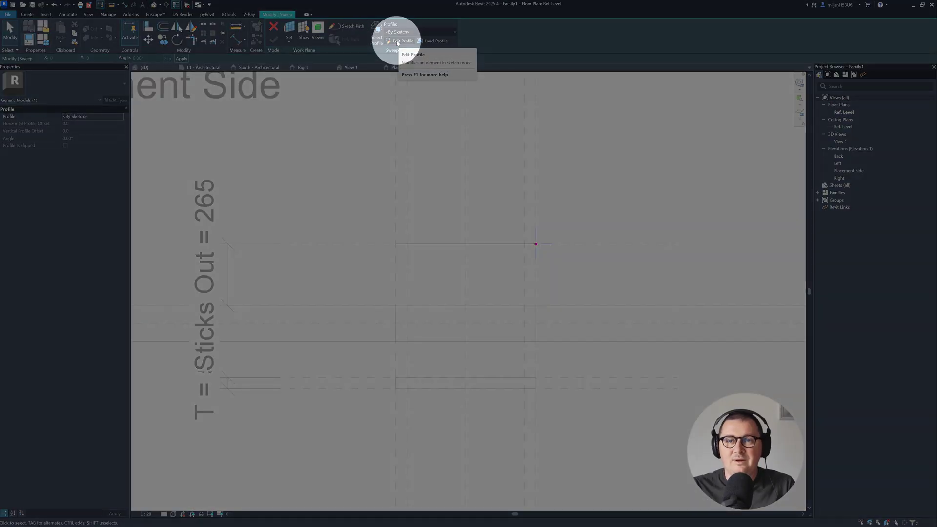
left_click(400, 41)
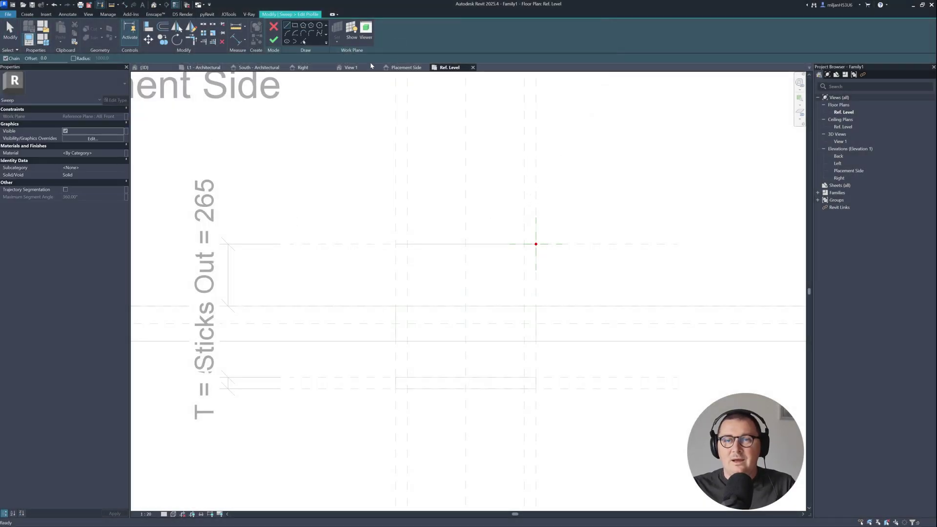
left_click(301, 41)
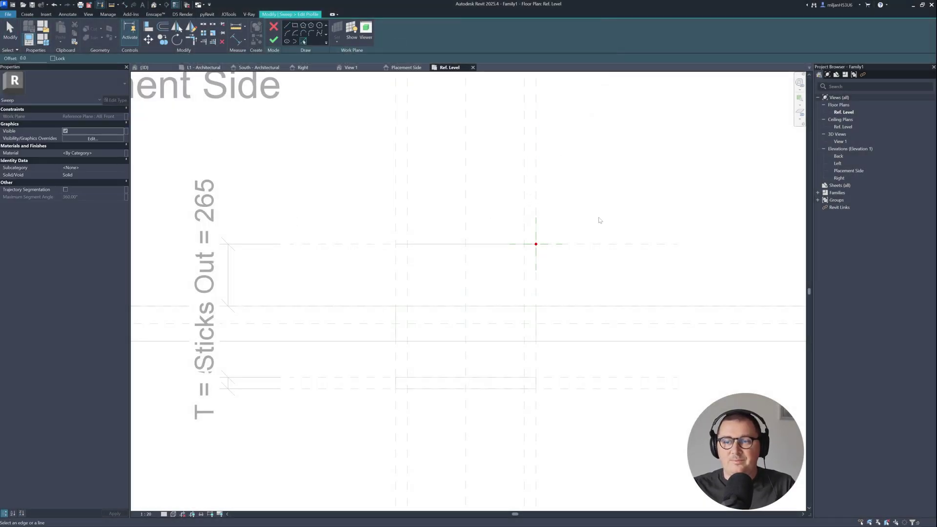
left_click(619, 245)
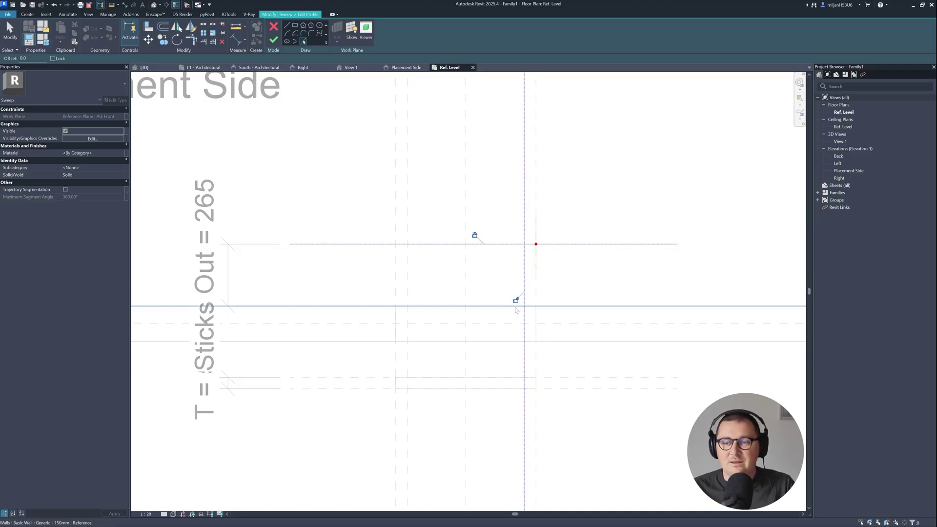
left_click(520, 299)
left_click(535, 295)
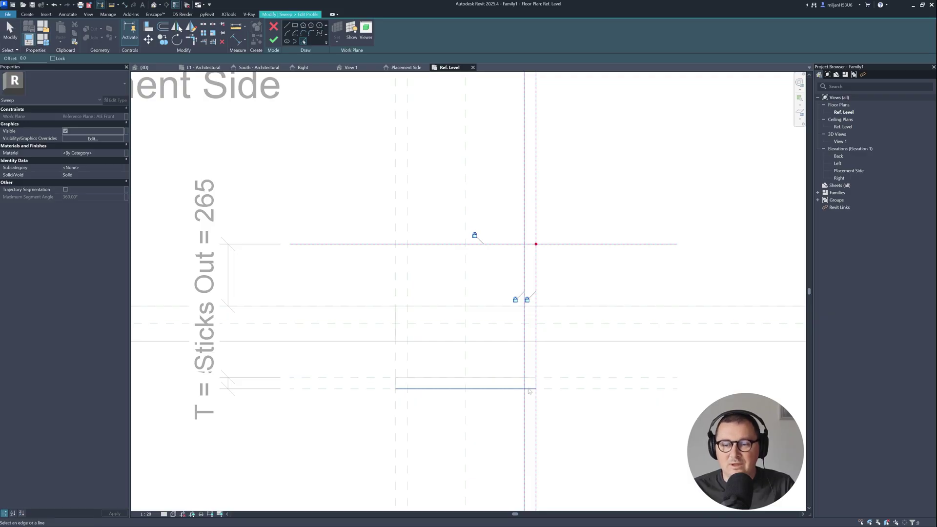
left_click(561, 378)
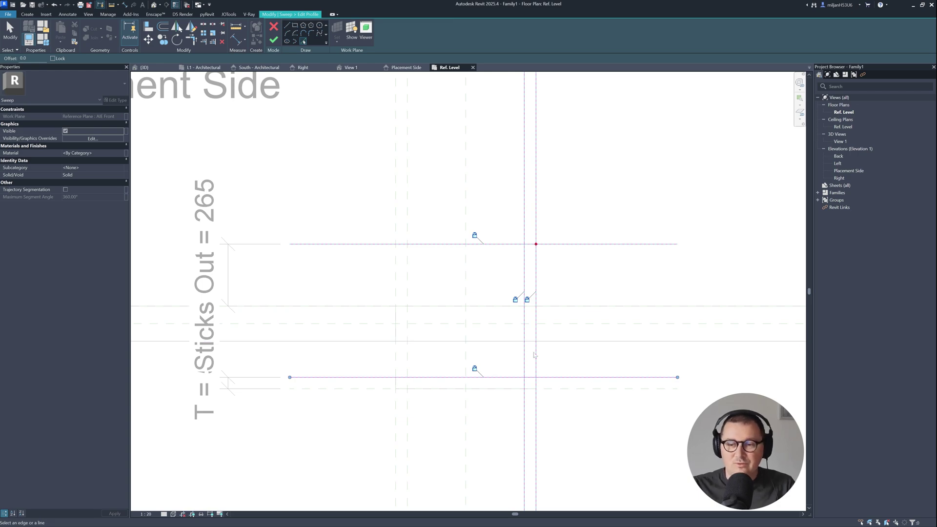
Trim the sweep profile lines into a closed narrow rectangle, then finish the profile and the sweep
key("t")
key("r")
left_click(526, 371)
left_click(538, 378)
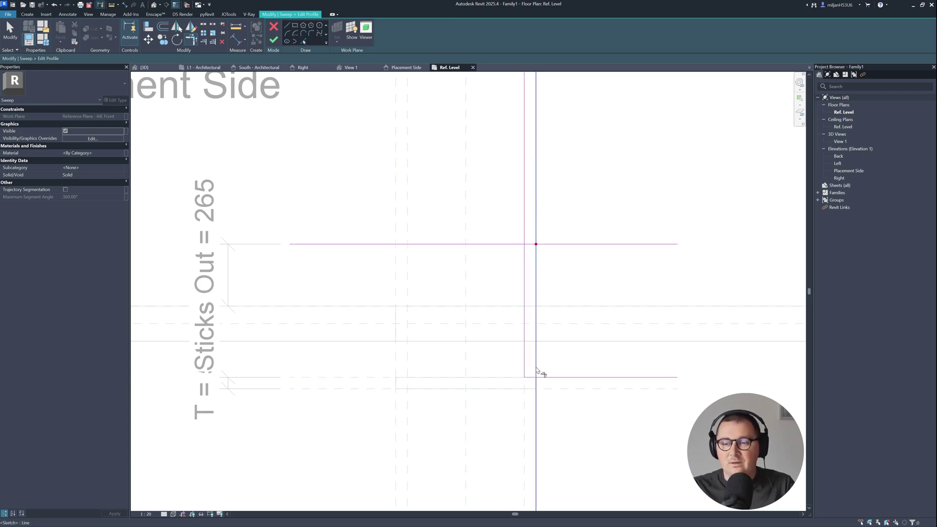
left_click(536, 370)
left_click(531, 377)
left_click(536, 251)
left_click(532, 244)
left_click(531, 244)
left_click(524, 252)
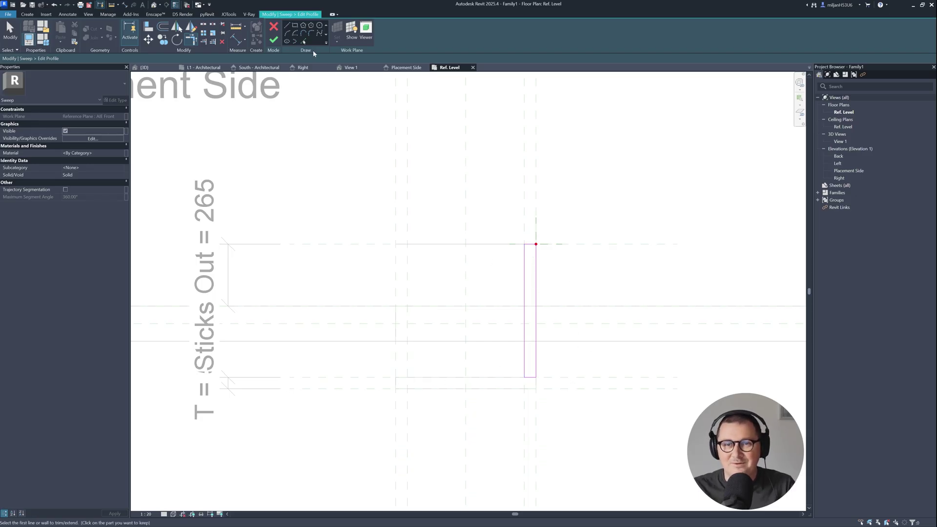
left_click(274, 40)
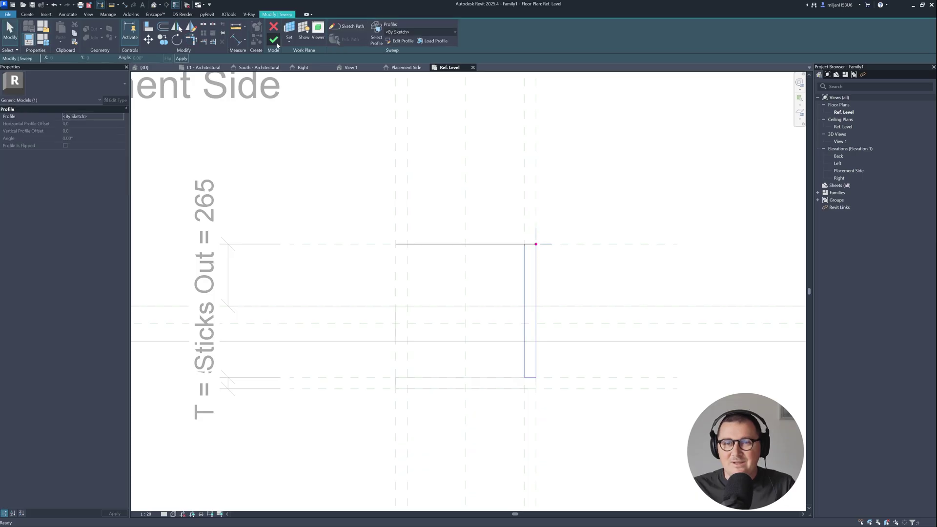
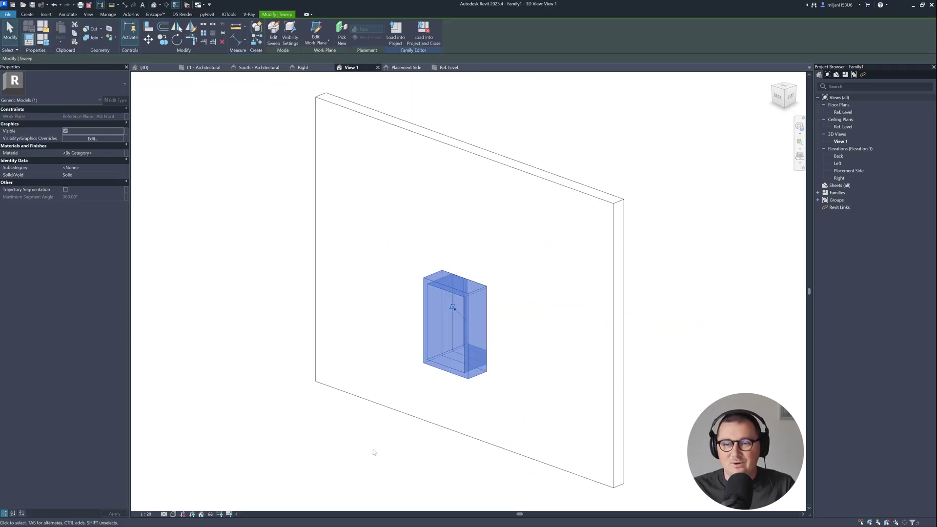
Associate the back panel extrusion's material with a new instance parameter named Material_Back
middle_click_drag(389, 447, 488, 335, "shift")
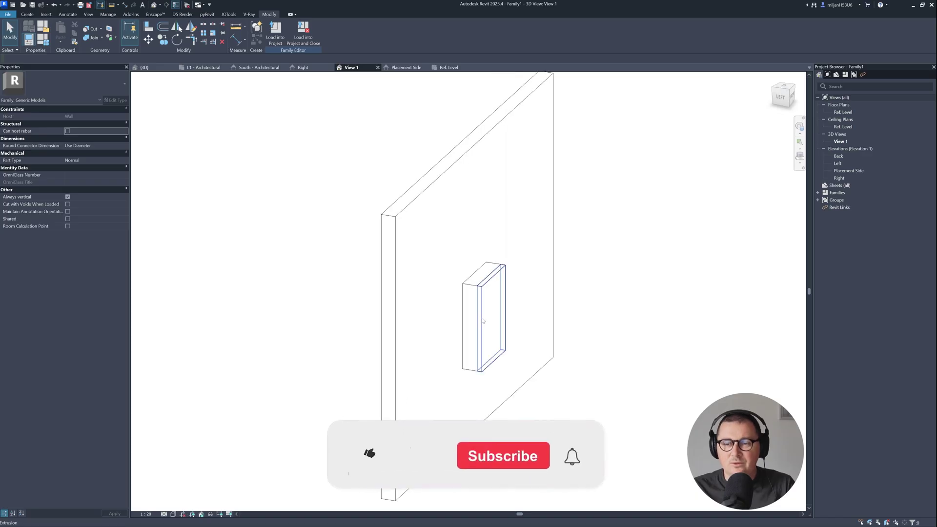
left_click(482, 320)
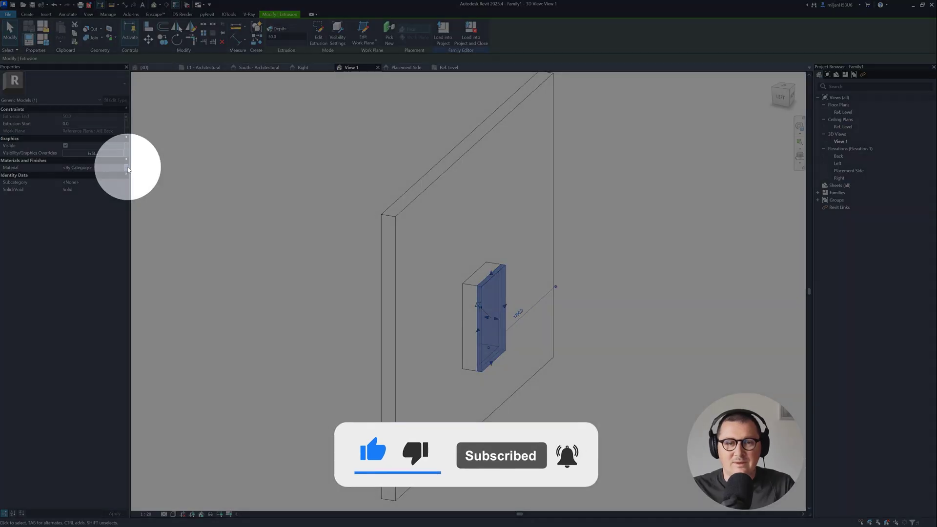
left_click(127, 168)
left_click(237, 302)
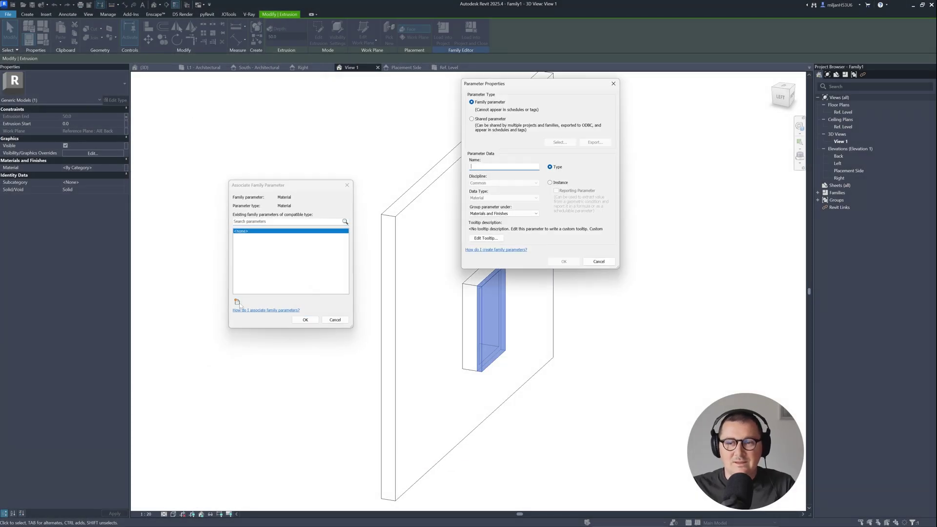
type("Material_Back")
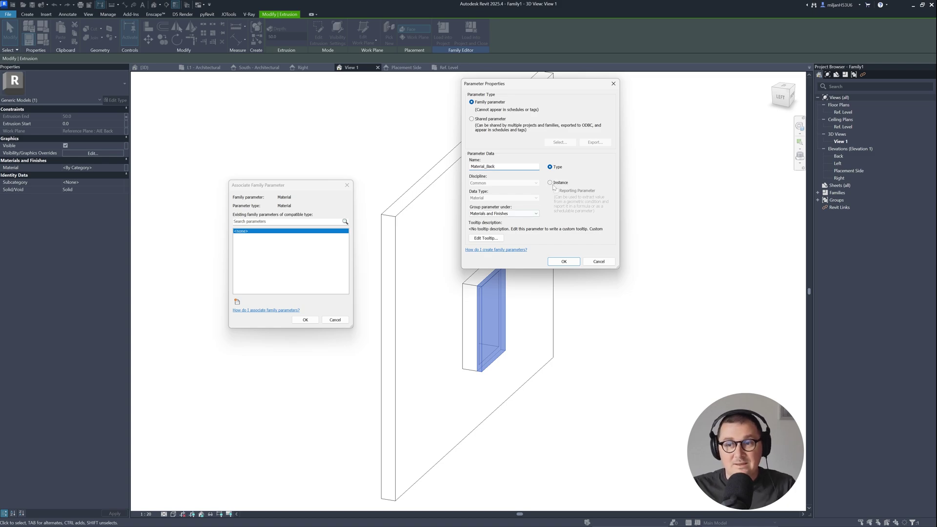
left_click(550, 182)
left_click(564, 262)
left_click(305, 320)
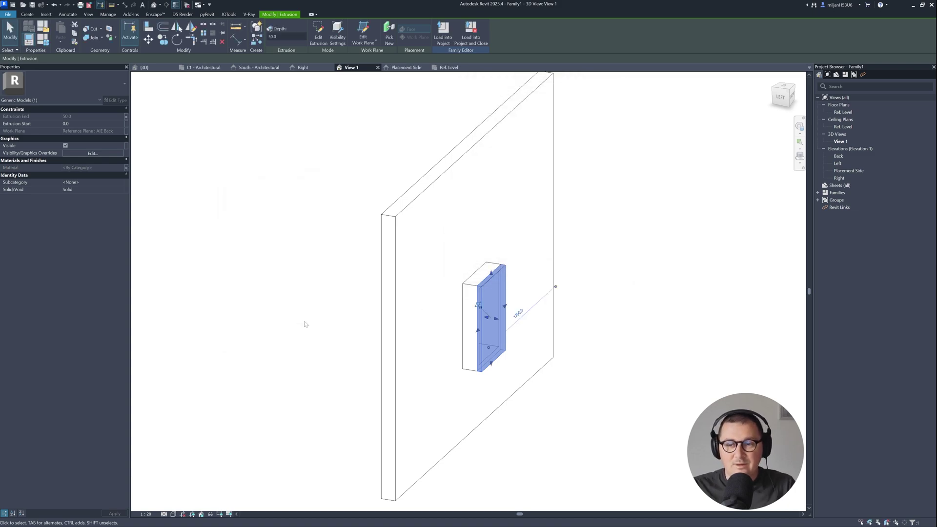
Associate the frame sweep's material with a new instance parameter named Material_Border
left_click(470, 322)
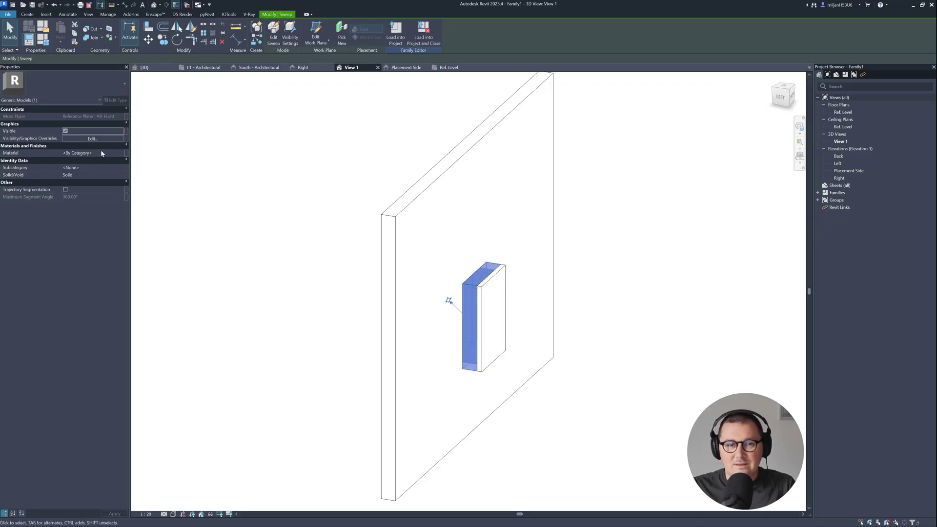
left_click(126, 152)
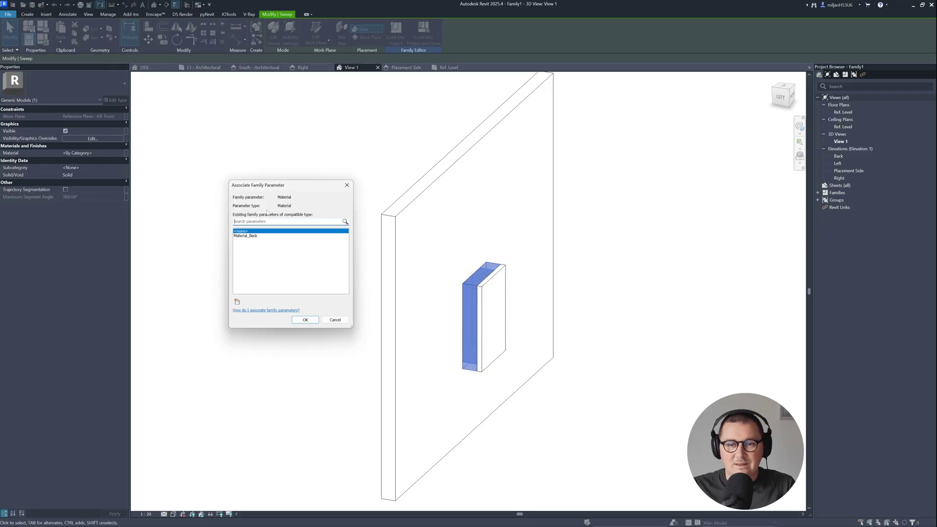
left_click(237, 302)
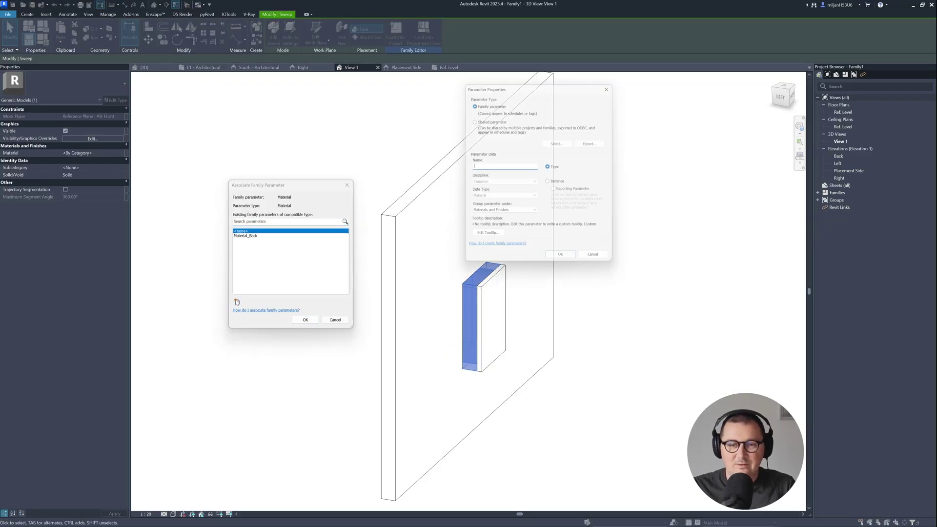
type("Material_Border")
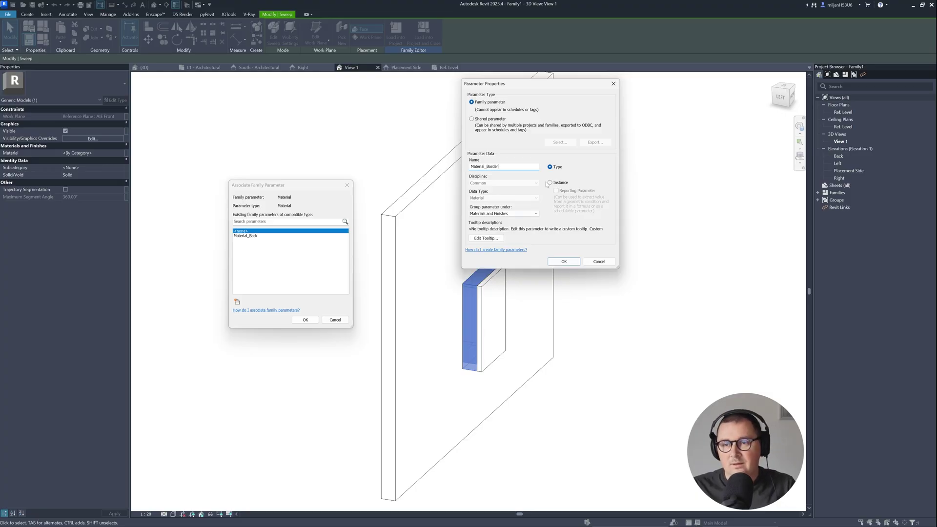
left_click(549, 182)
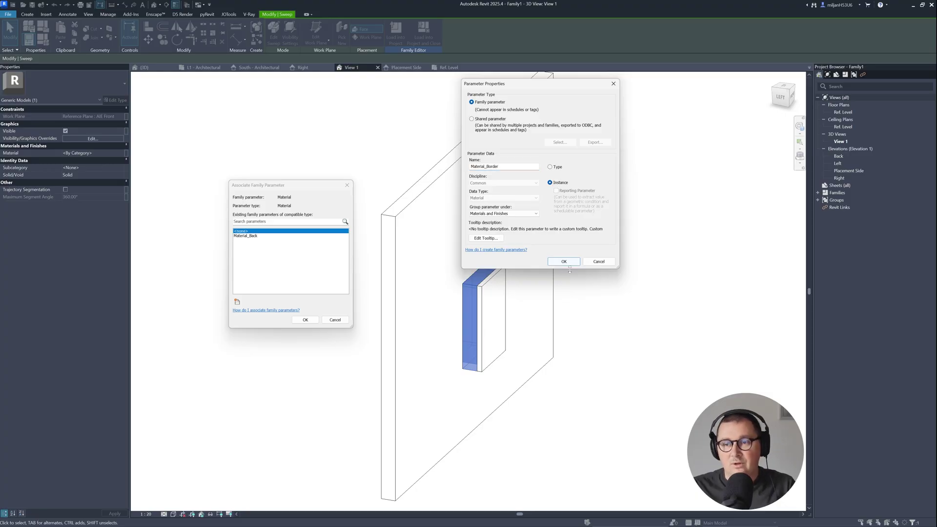
left_click(564, 262)
left_click(305, 320)
left_click(303, 303)
Set the height parameter H to 1500 in the family types and apply it to the model
middle_click_drag(303, 303, 559, 278, "shift")
scroll(559, 278, "up", 5)
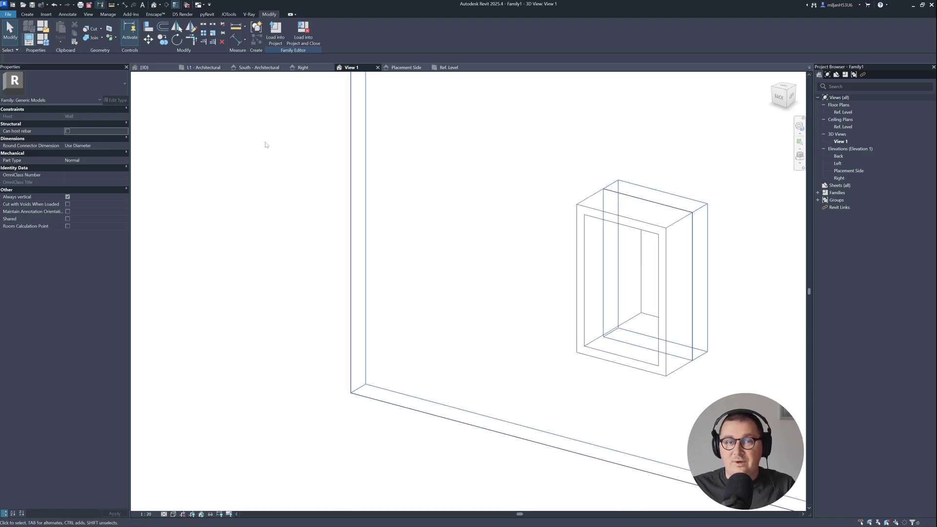
left_click(44, 40)
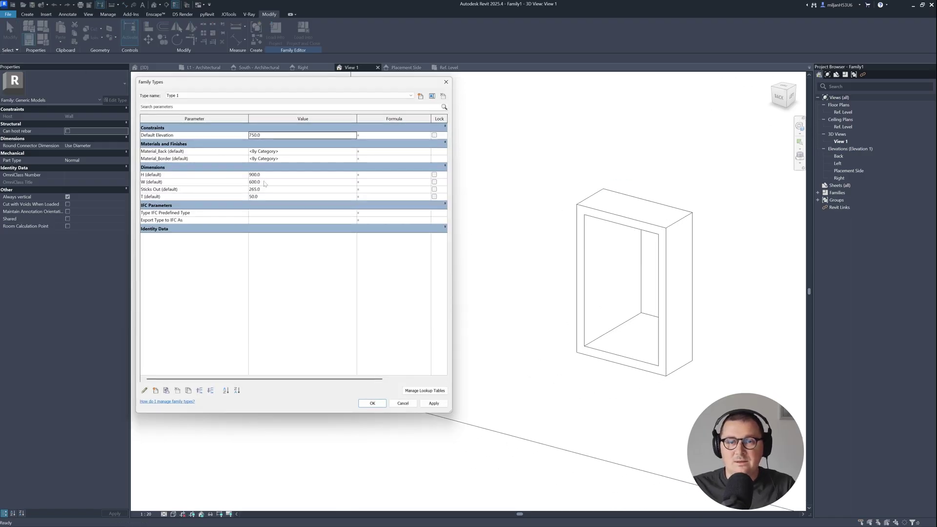
left_click(266, 175)
type("1500")
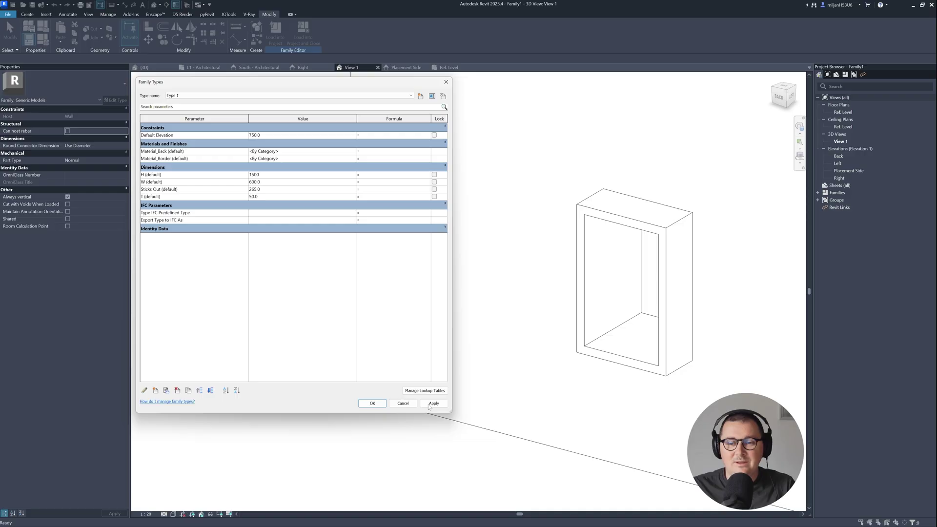
left_click(432, 403)
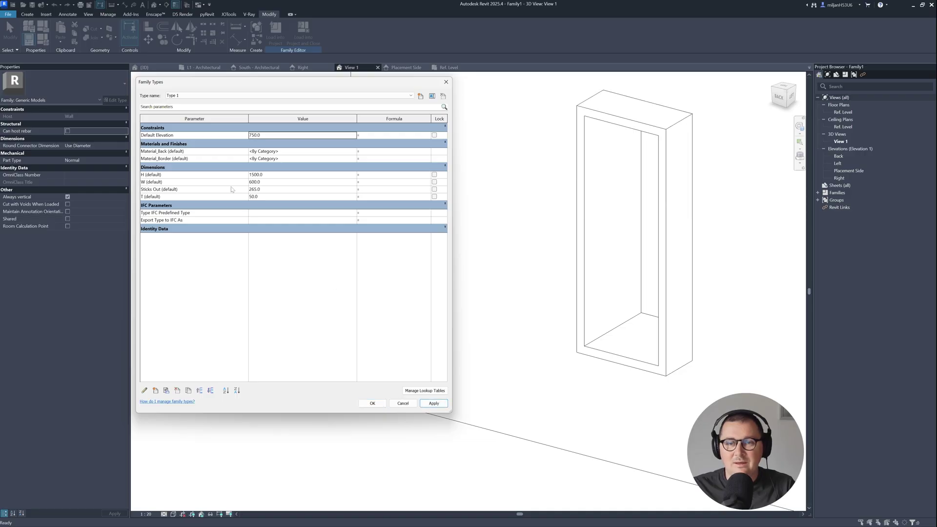
Set W to 900, Sticks Out to 25 and T to 5, then apply the values and close the family types
left_click(265, 183)
type("900")
key("Tab")
type("25")
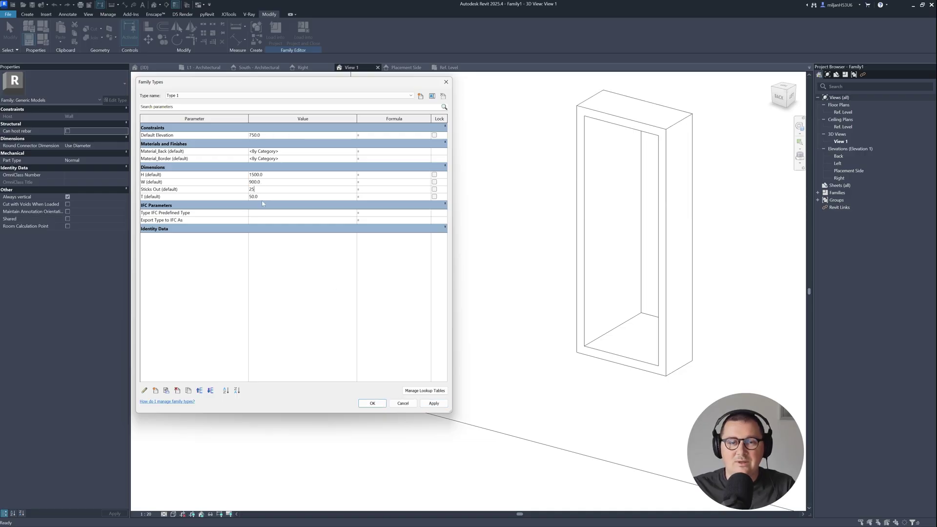
key("Tab")
type("5")
left_click(433, 403)
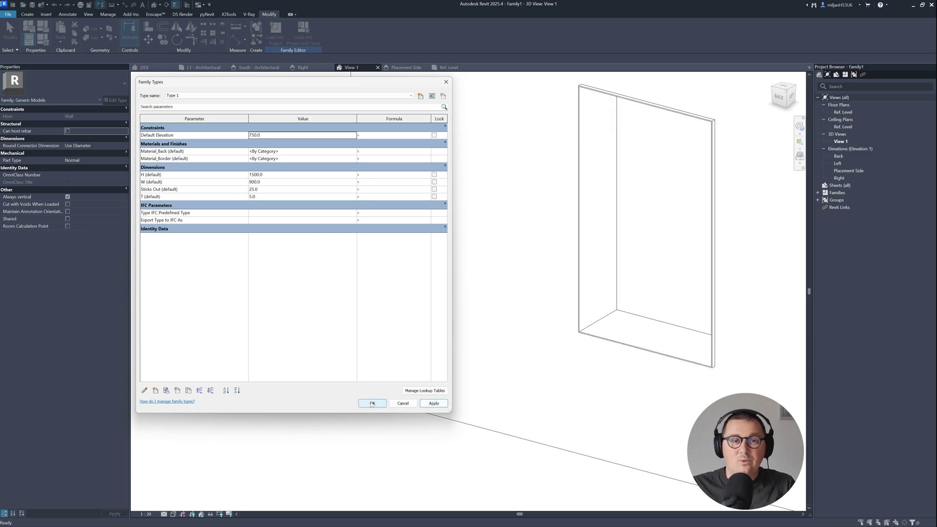
left_click(372, 403)
Add an aligned dimension in the Ref. Level plan from the wall's Back reference plane to the reference plane at the niche's rear
left_click(439, 68)
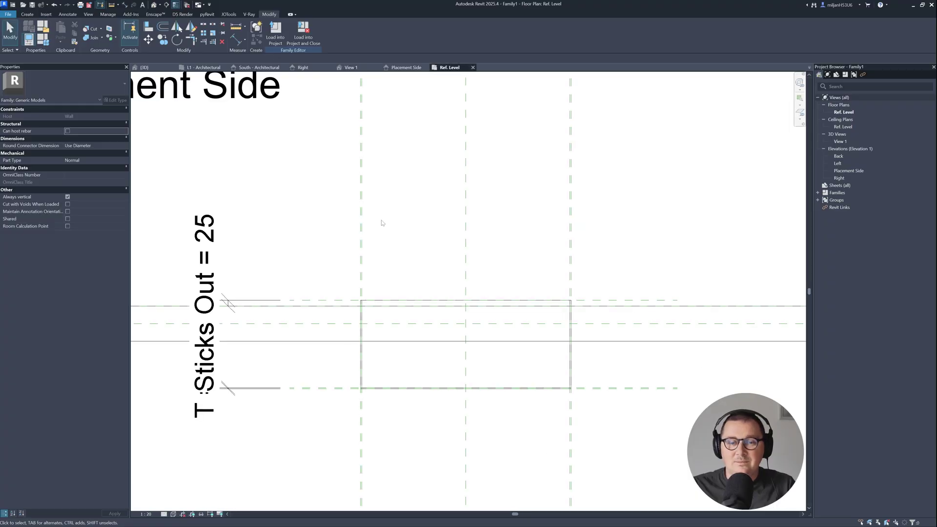
scroll(364, 247, "down", 1)
middle_click_drag(335, 375, 408, 334)
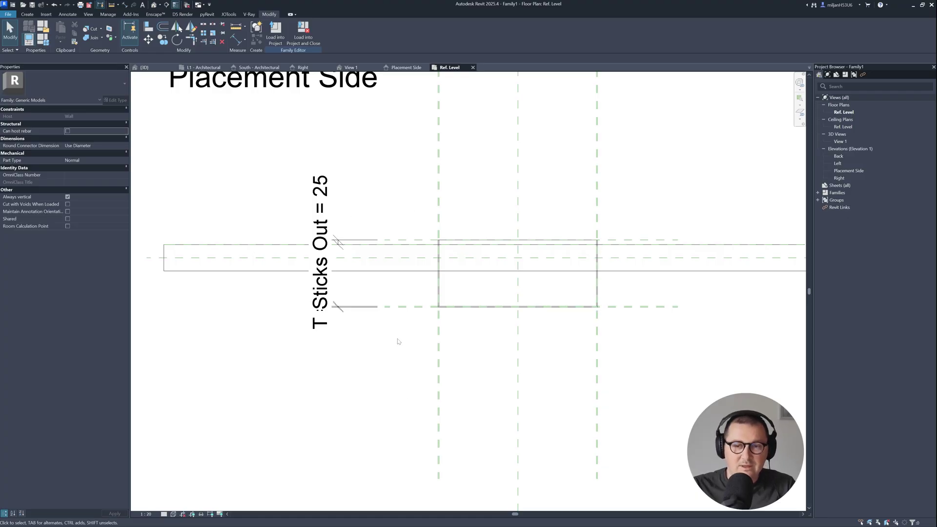
key("d")
key("i")
scroll(398, 251, "up", 1)
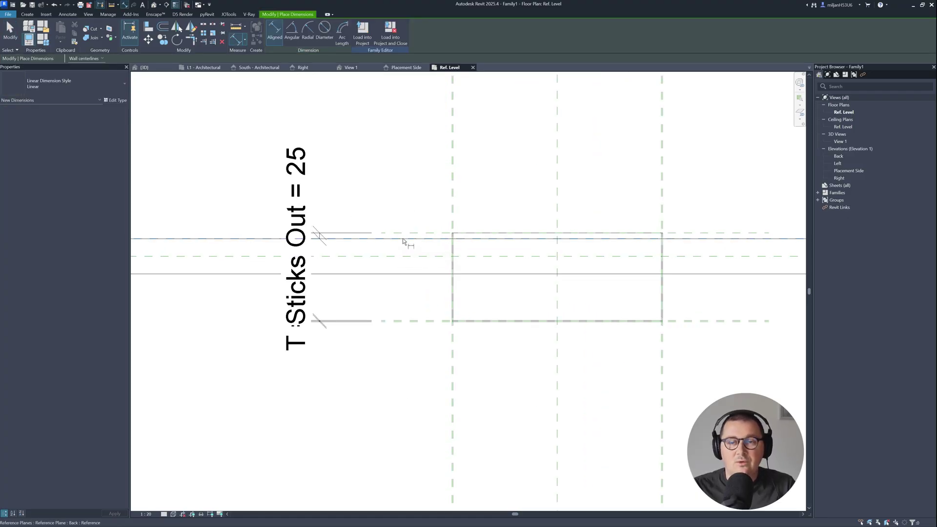
left_click(403, 239)
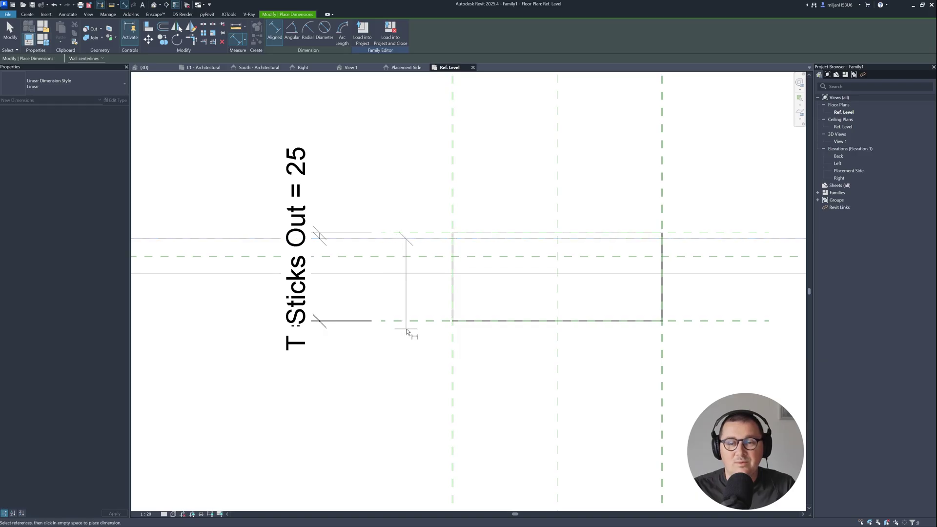
scroll(410, 330, "up", 2)
left_click(409, 322)
scroll(407, 322, "down", 3)
left_click(251, 275)
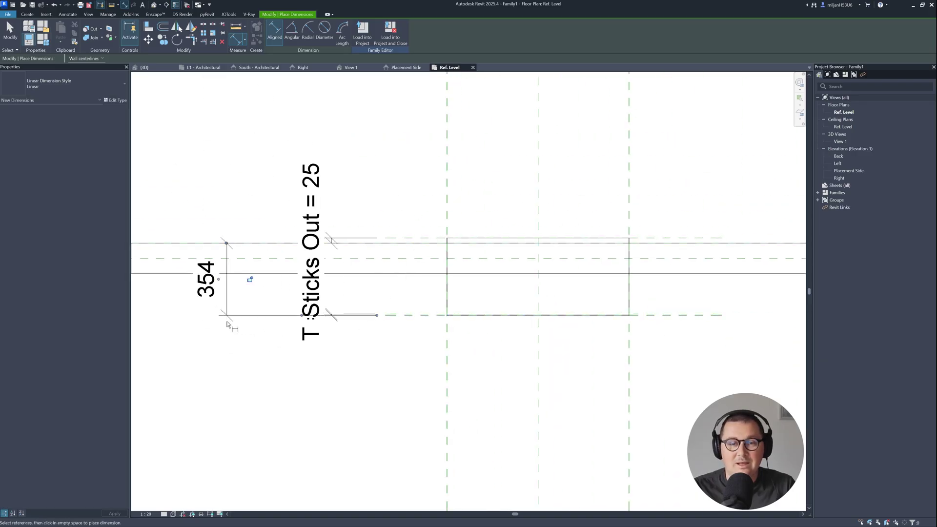
key("Escape")
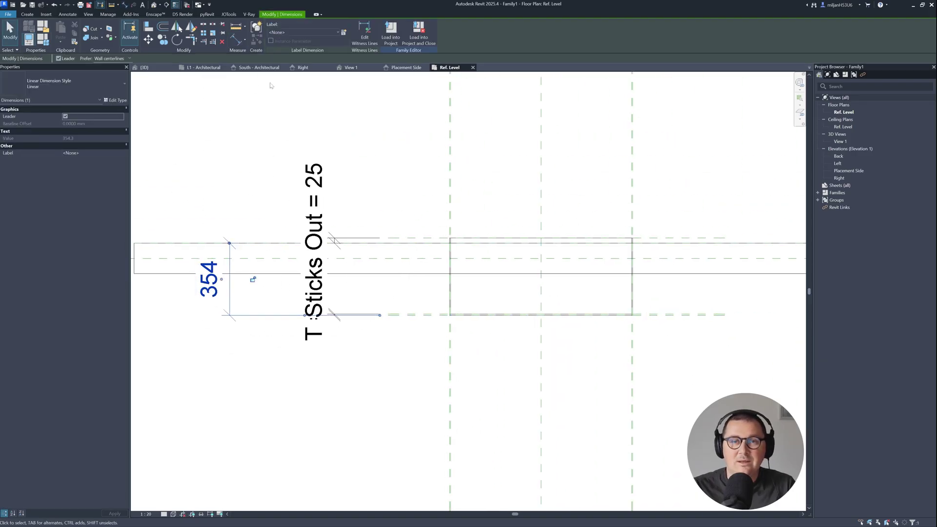
Label the new depth dimension with a new instance parameter named D
left_click(344, 33)
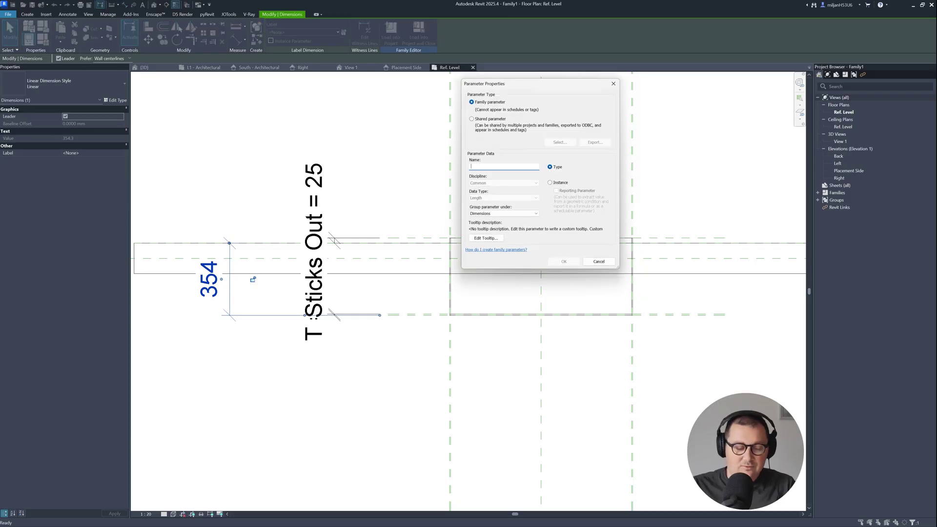
type("D")
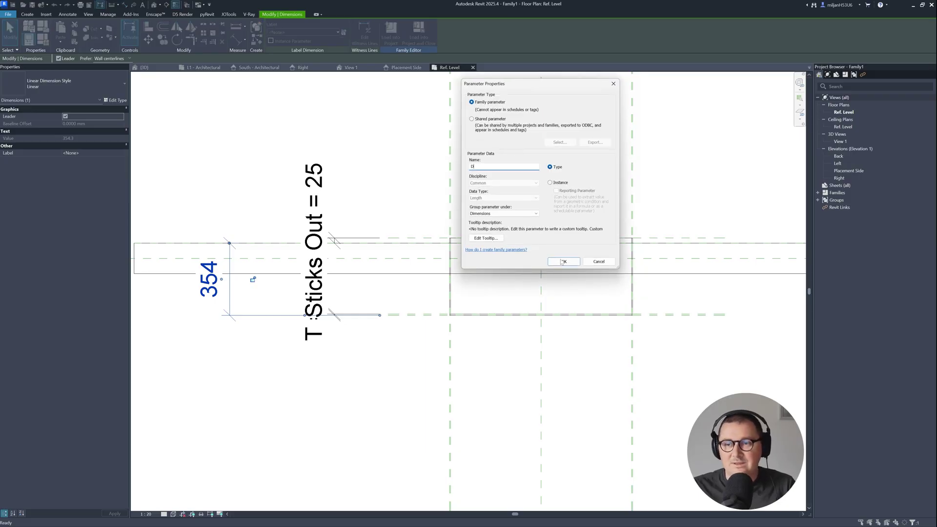
left_click(550, 182)
left_click(564, 262)
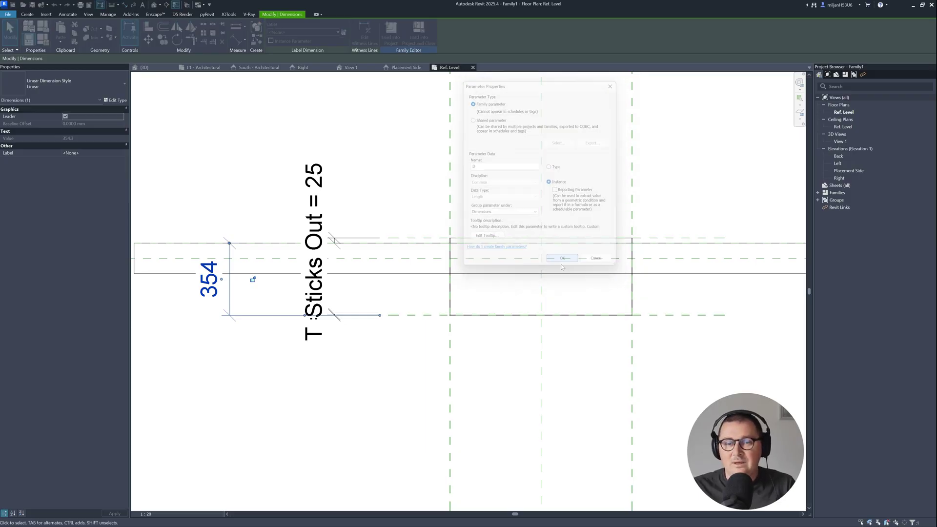
left_click(259, 152)
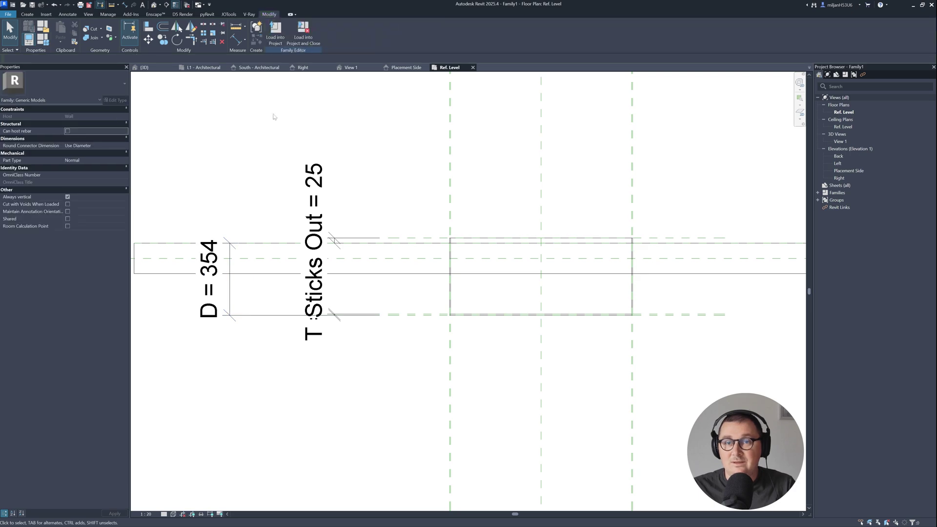
Test the depth parameter D at 600 in View 1, and settle it at 250 in the family types
left_click(351, 68)
middle_click_drag(379, 154, 586, 283, "shift")
key("f")
key("t")
left_click(271, 175)
type("600")
left_click(434, 403)
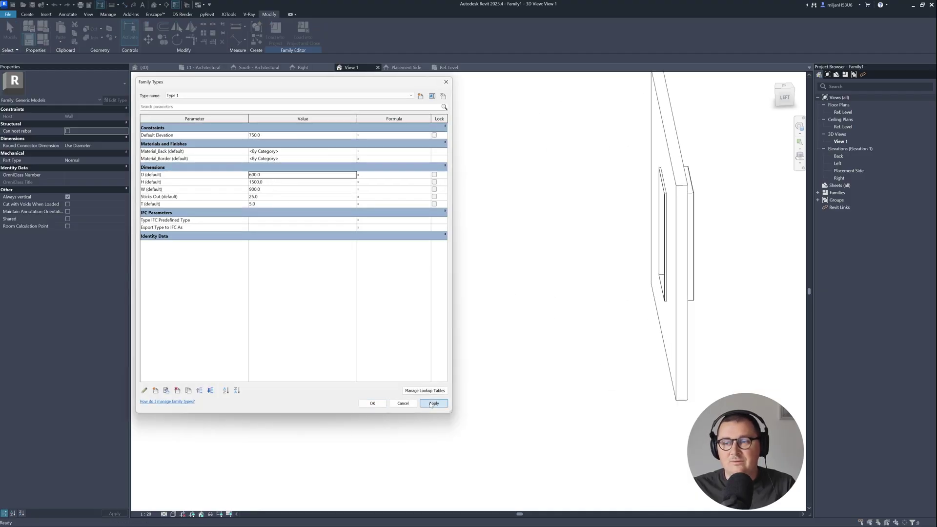
type("2")
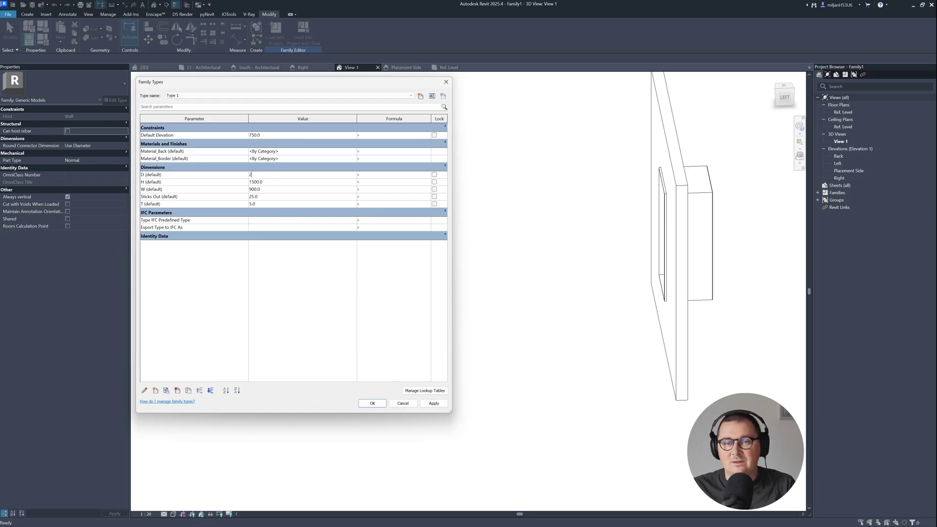
type("50")
left_click(434, 403)
left_click(373, 403)
Save the family as 0132_Recessed Wall Shelf in the families folder and load it into the project
middle_click_drag(390, 380, 578, 156, "shift")
scroll(617, 227, "up", 4)
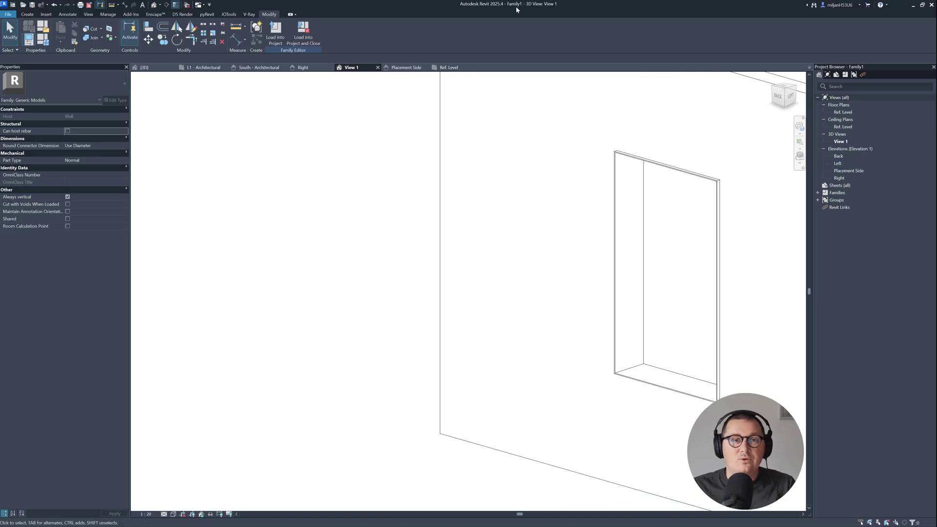
key("ctrl+s")
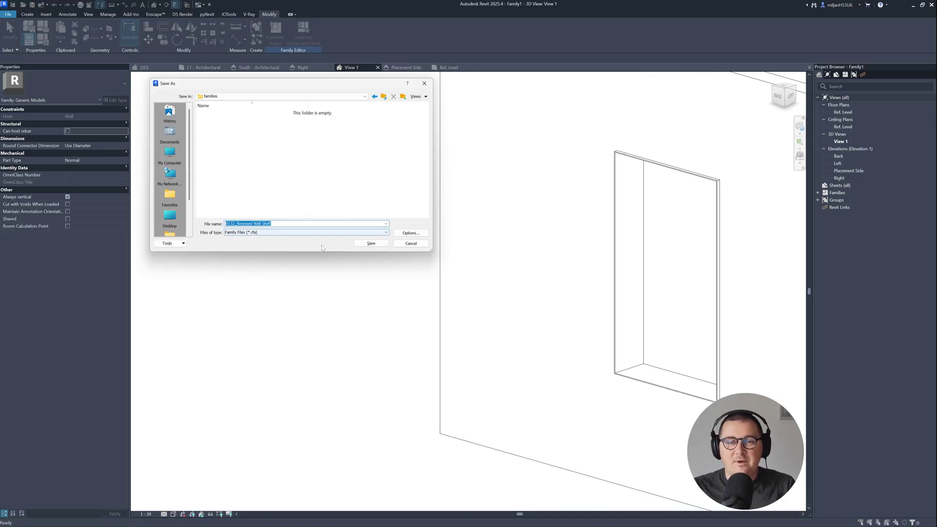
left_click(370, 243)
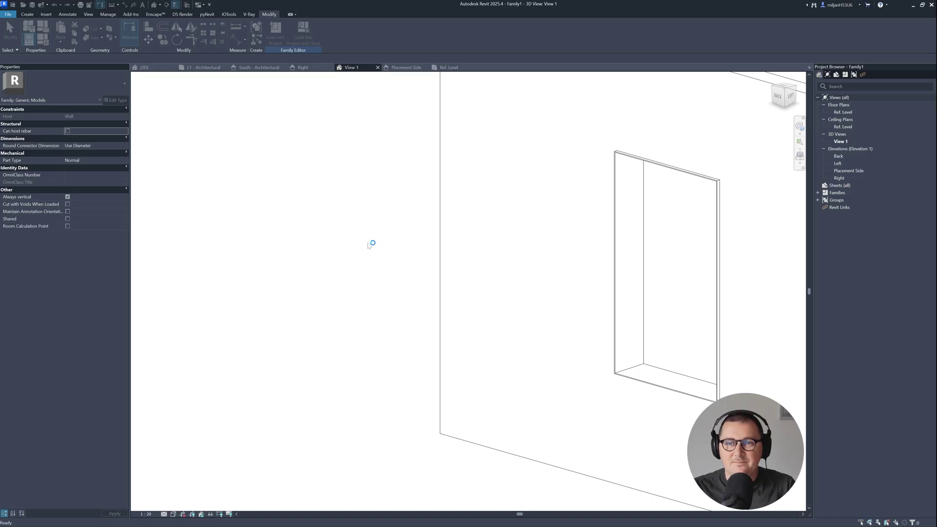
left_click(276, 35)
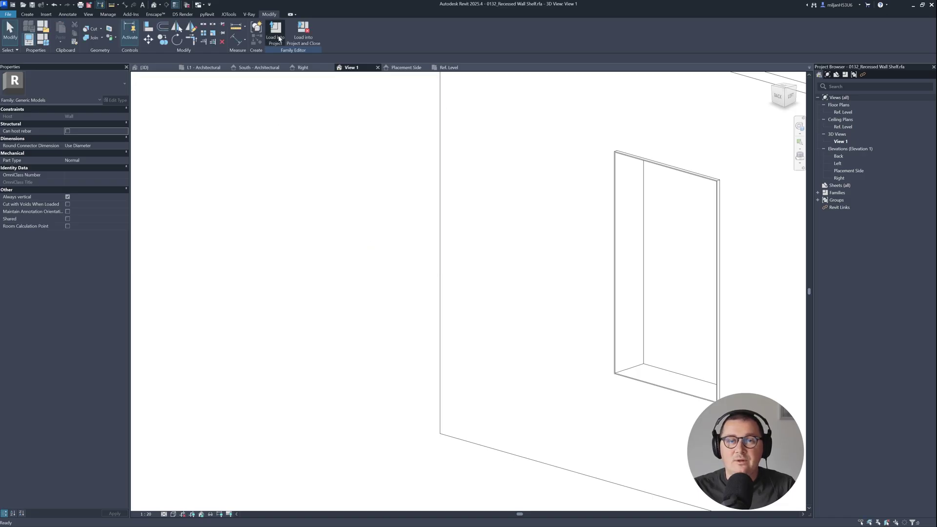
Place two recessed wall shelf instances side by side on the wall in the L1 - Architectural plan and end placement
scroll(480, 292, "up", 10)
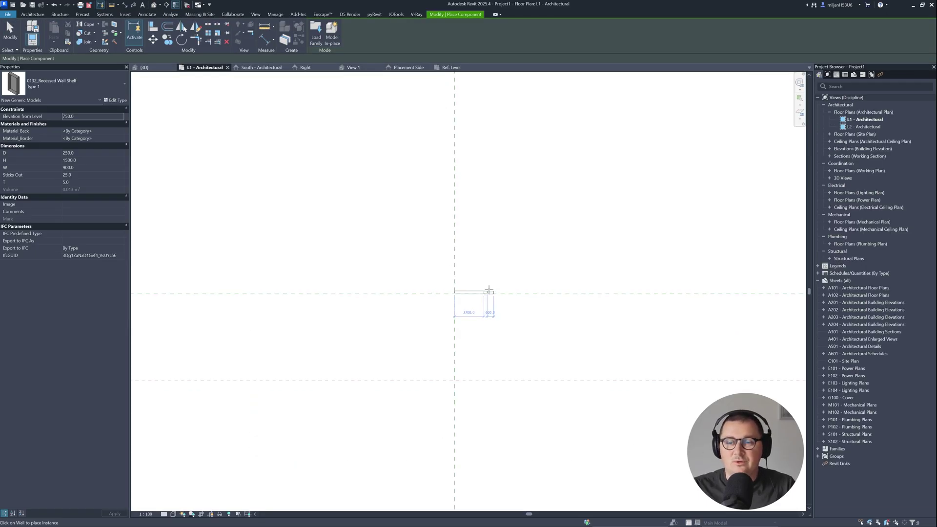
scroll(363, 280, "up", 3)
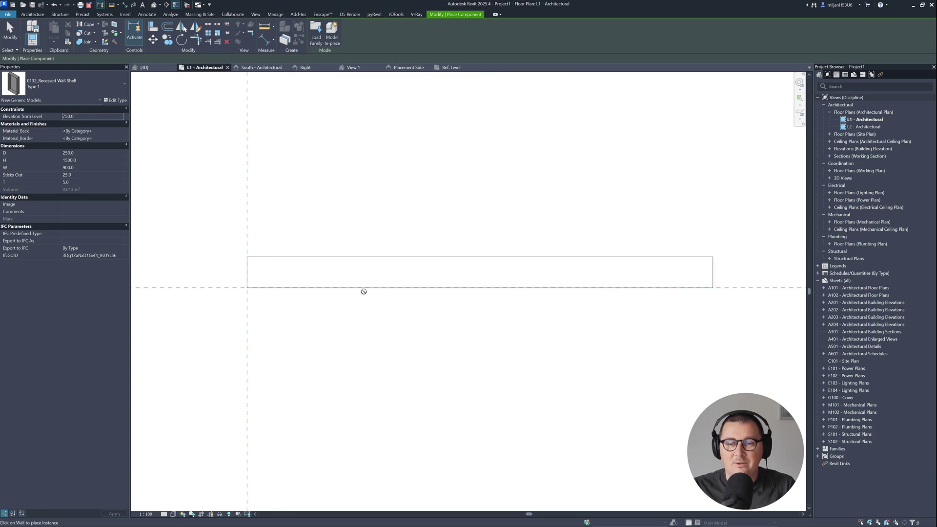
left_click(360, 283)
left_click(577, 273)
left_click(10, 32)
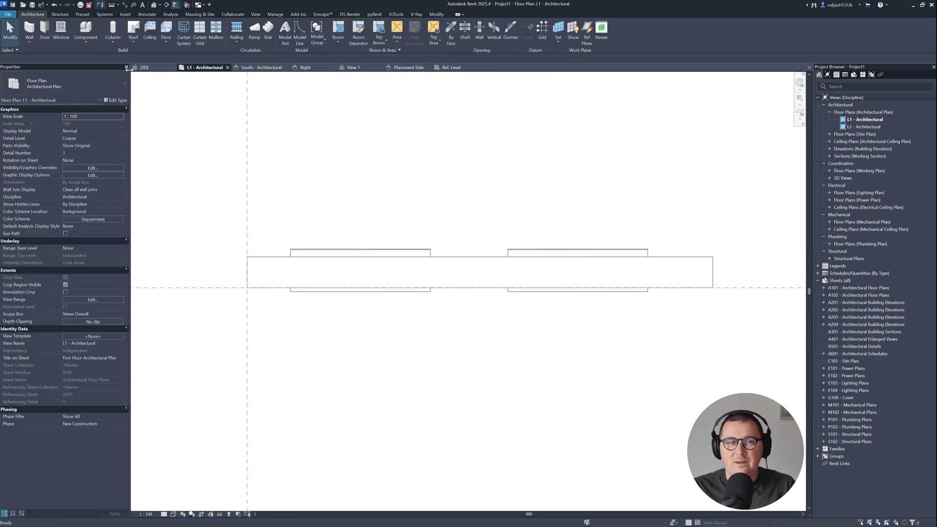
Open the 3D view and select the left recessed shelf to inspect its instance parameters
left_click(144, 67)
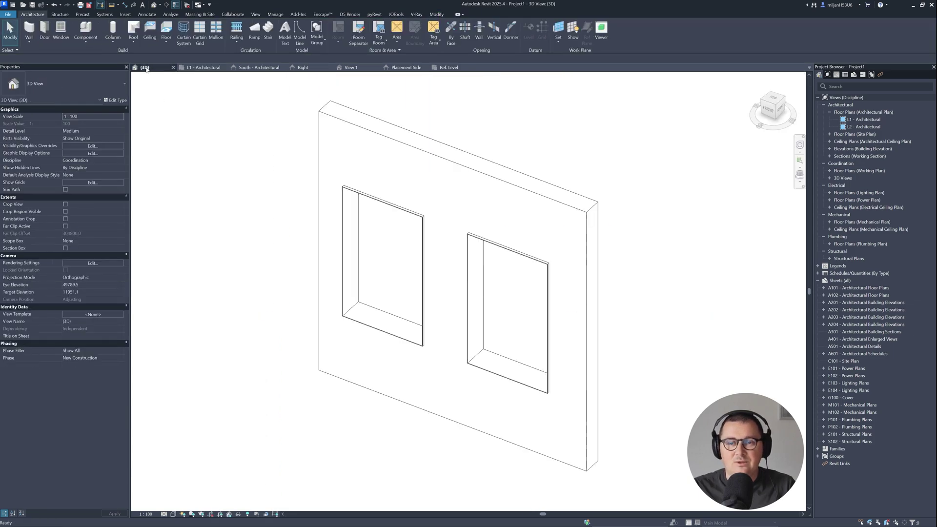
left_click(397, 337)
scroll(363, 313, "up", 2)
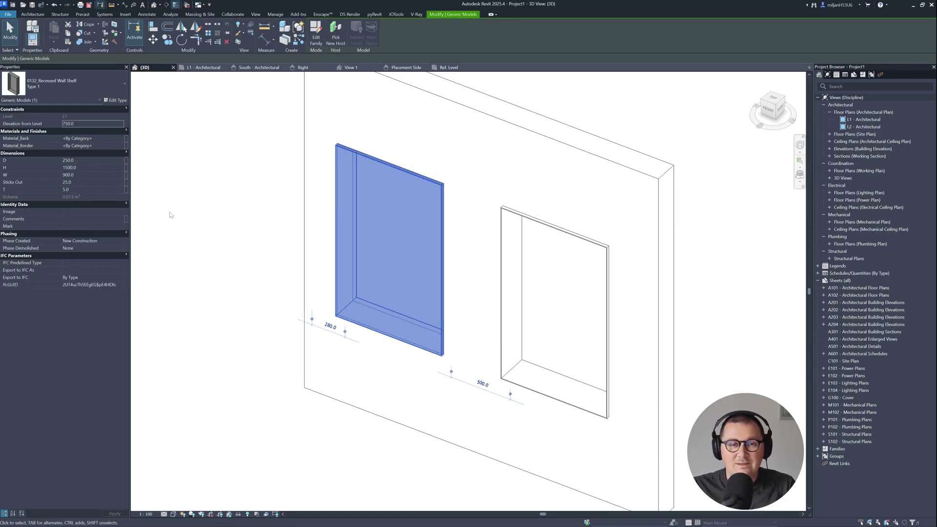
left_click(91, 162)
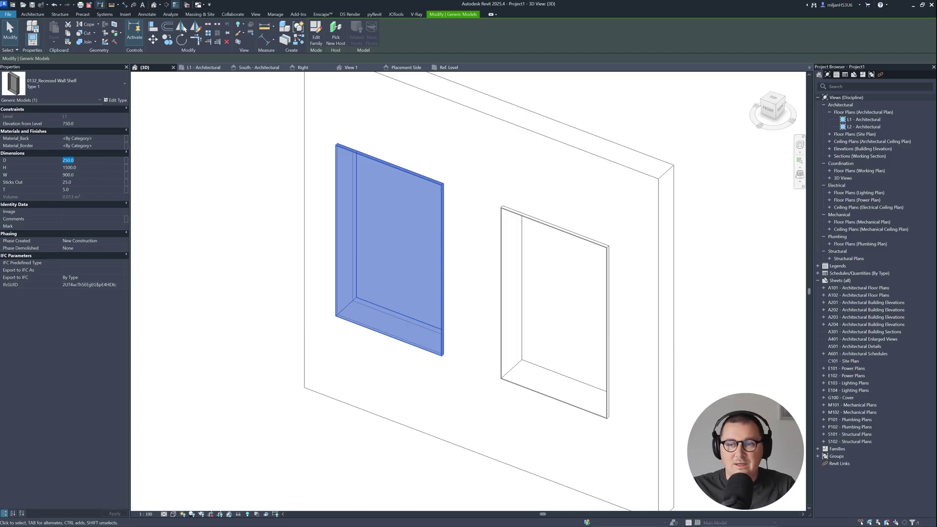
key("Escape")
Change the type of the wall hosting the two shelves to Generic - 300mm
left_click(342, 205)
middle_click_drag(322, 211, 381, 198, "shift")
left_click(67, 79)
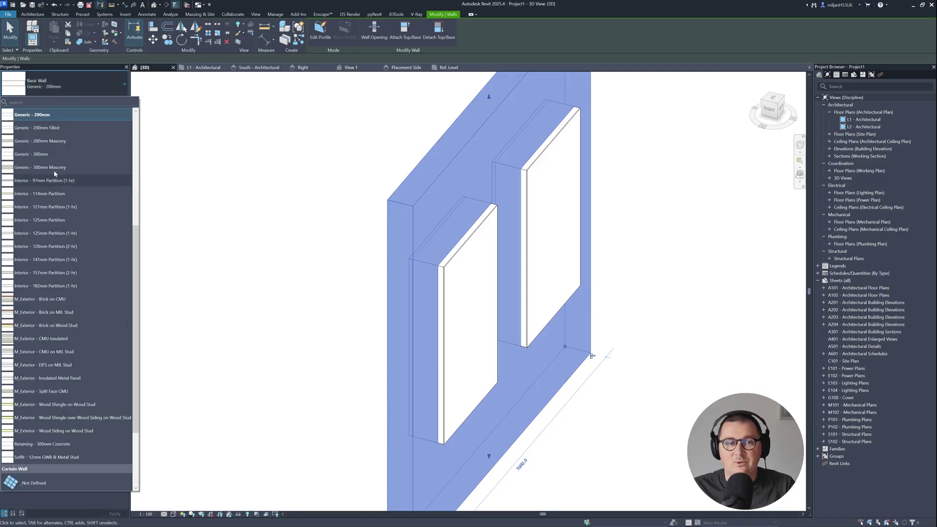
left_click(49, 153)
key("Escape")
Set the depth parameter D of the left recessed shelf to 100
middle_click_drag(283, 212, 476, 293, "shift")
left_click(373, 308)
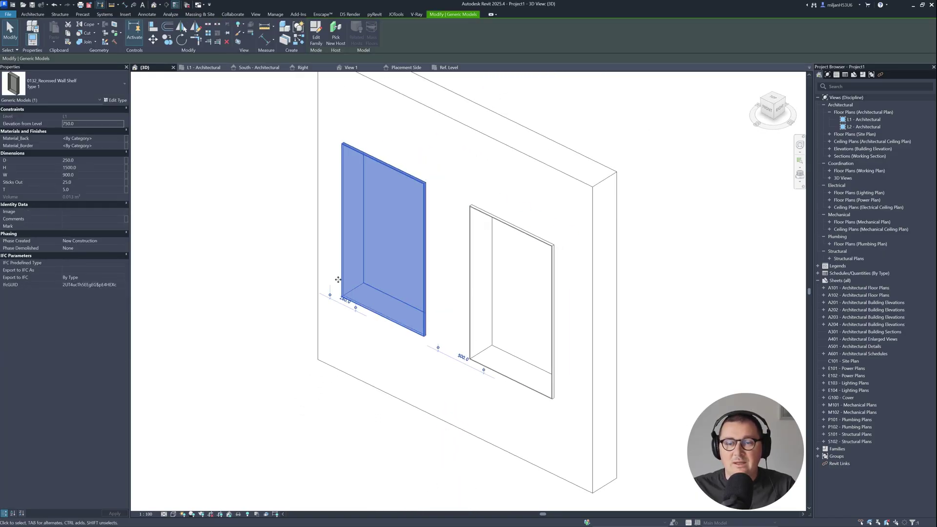
left_click(83, 161)
type("100")
key("Return")
scroll(221, 237, "up", 2)
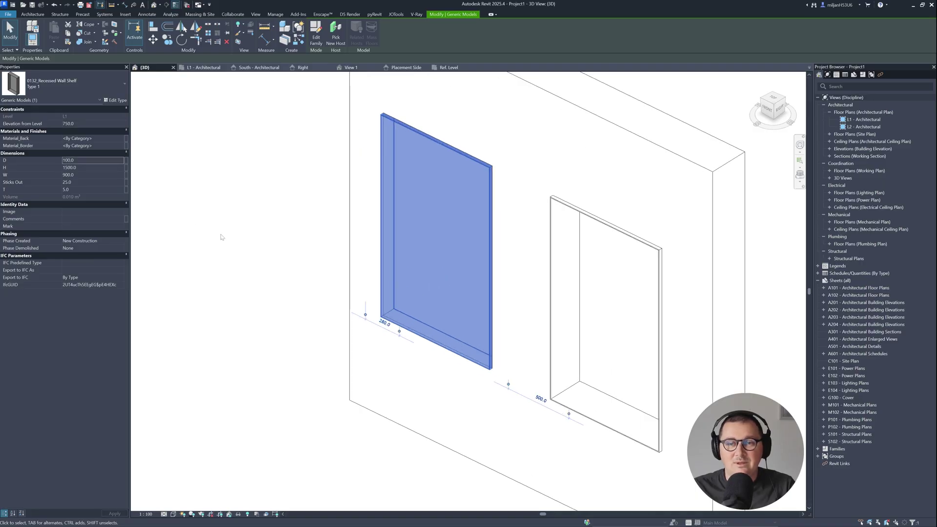
Set the left shelf's frame thickness T to 25 and its Sticks Out value to 0
left_click(78, 190)
type("25")
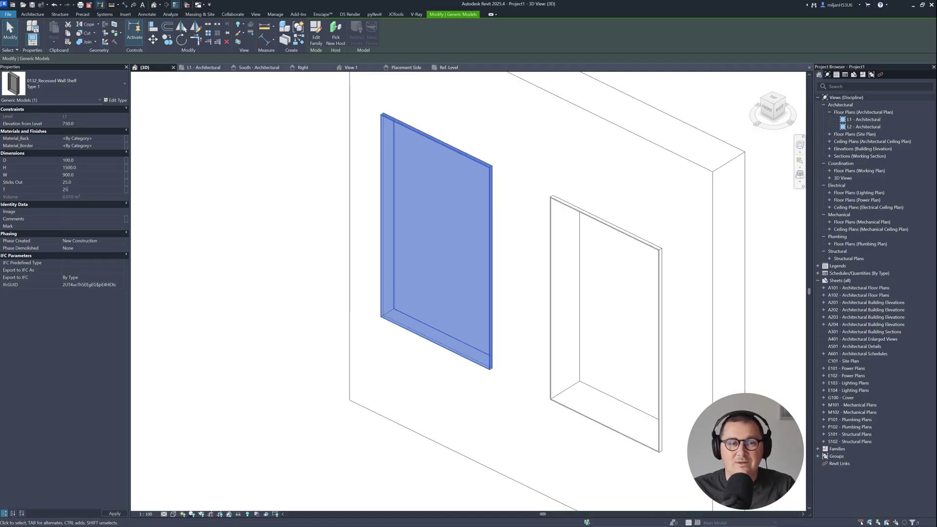
left_click(72, 183)
type("0")
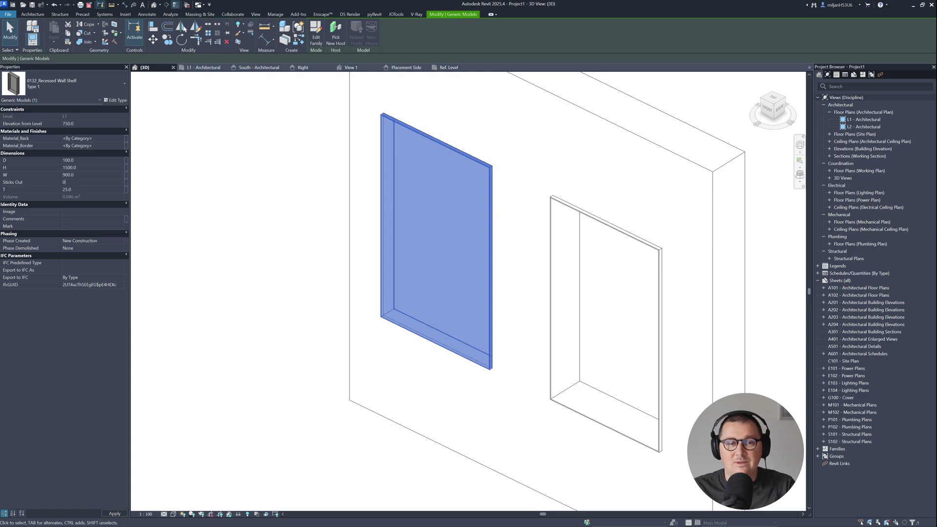
Set both the width W and the height H of the left shelf to 600
left_click(78, 175)
type("6")
left_click(88, 167)
type("600")
key("Return")
left_click(253, 247)
Set the right recessed shelf's height H to 600 and its width W to 1200
middle_click_drag(434, 366, 561, 386, "shift")
left_click(566, 364)
left_click(88, 168)
type("120")
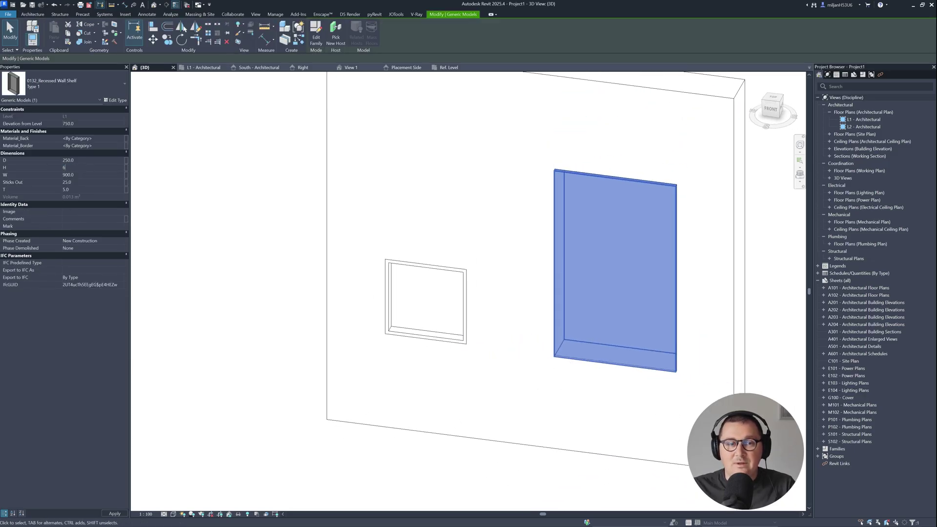
left_click(86, 175)
type("12")
Raise the right shelf by setting its Elevation from Level to 1500
left_click(81, 124)
type("1500")
key("Return")
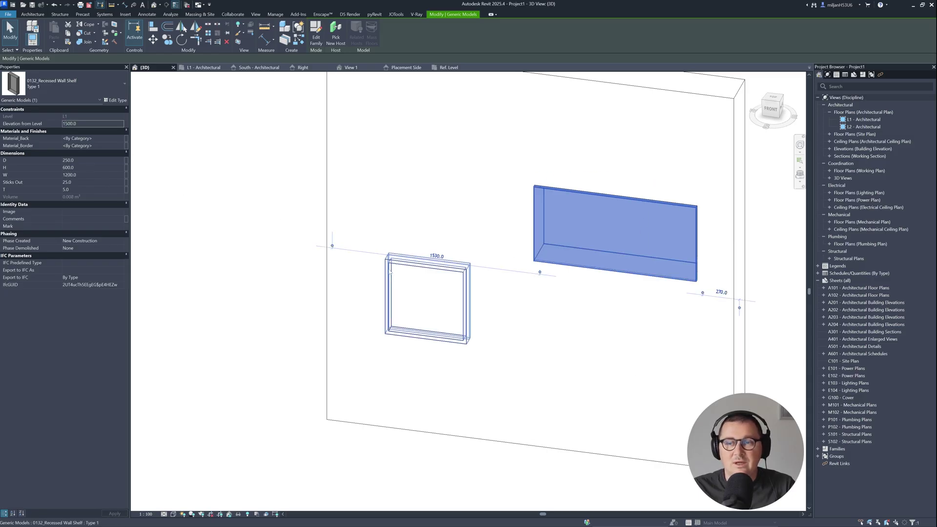
left_click(439, 390)
middle_click_drag(440, 390, 489, 390, "shift")
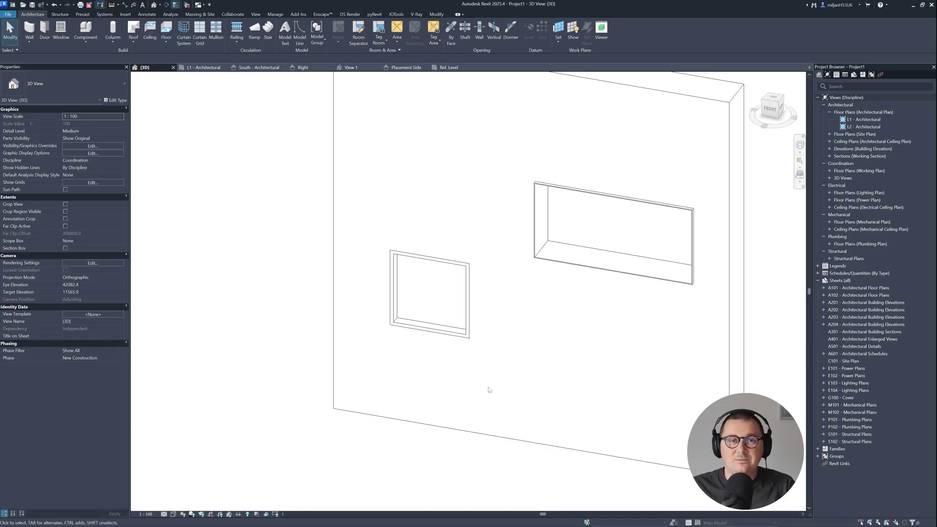
Assign Marble 05 to the left shelf's Material_Back and switch the 3D view to a visual style that displays material textures
left_click(393, 293)
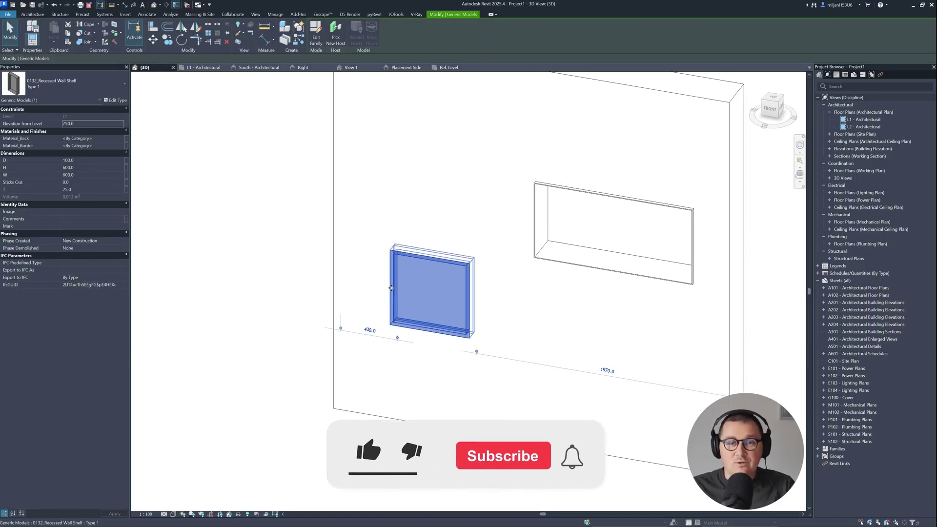
left_click(121, 139)
left_click(121, 139)
scroll(216, 285, "down", 10)
scroll(217, 285, "down", 9)
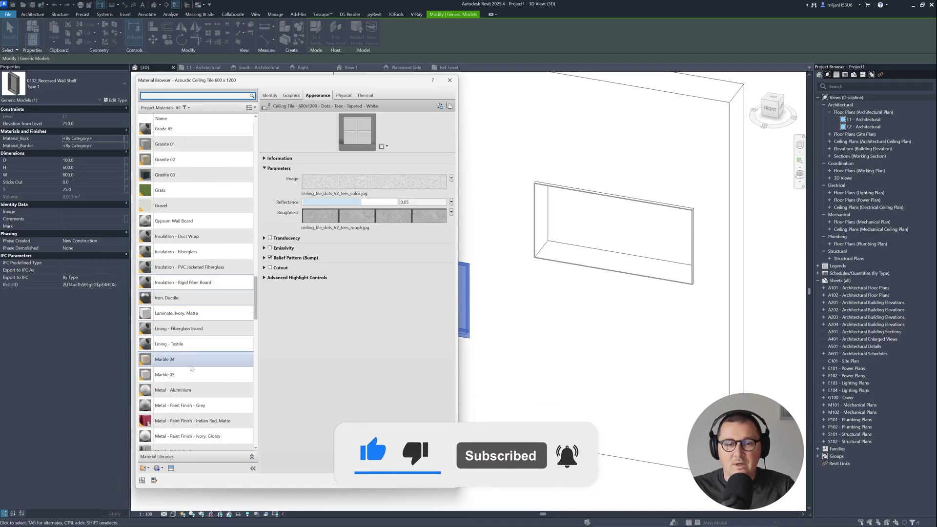
left_click(178, 375)
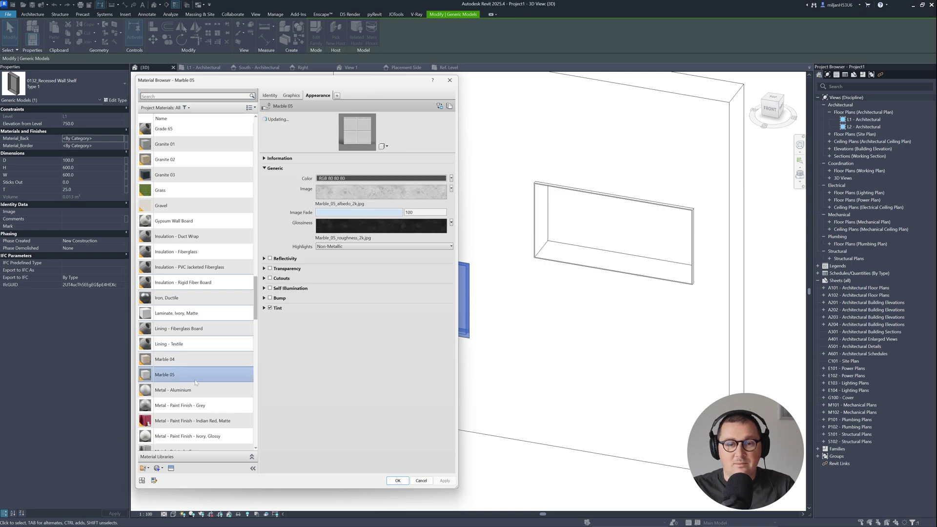
left_click(398, 480)
key("Escape")
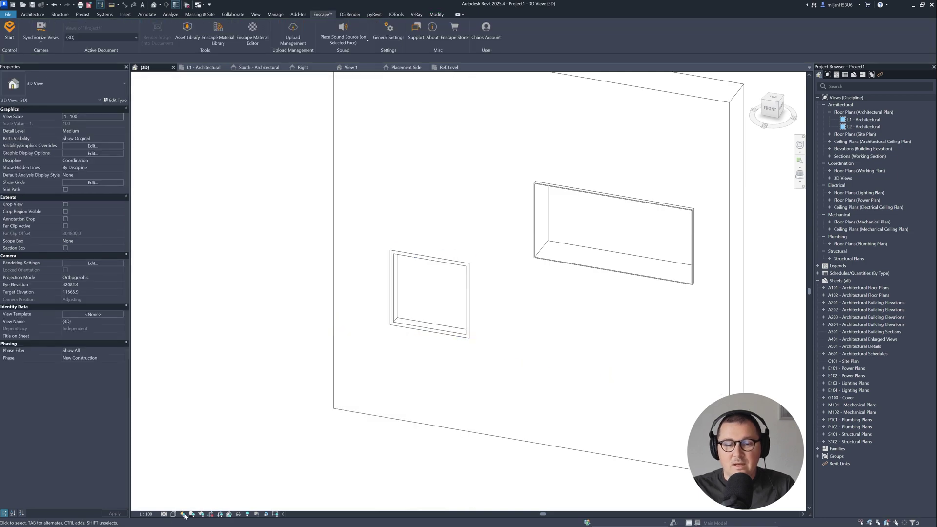
left_click(173, 514)
left_click(198, 499)
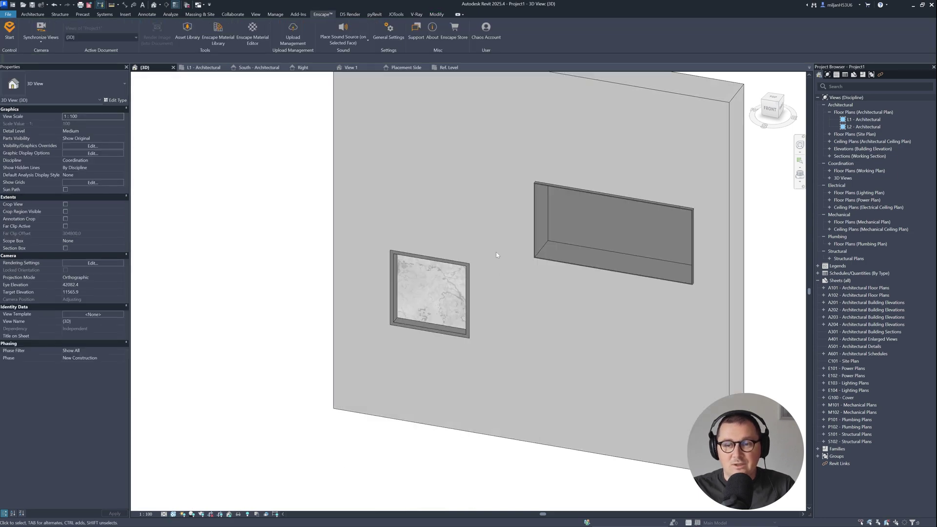
Assign Marble 04 to the Material_Border parameter of the left shelf
left_click(412, 326)
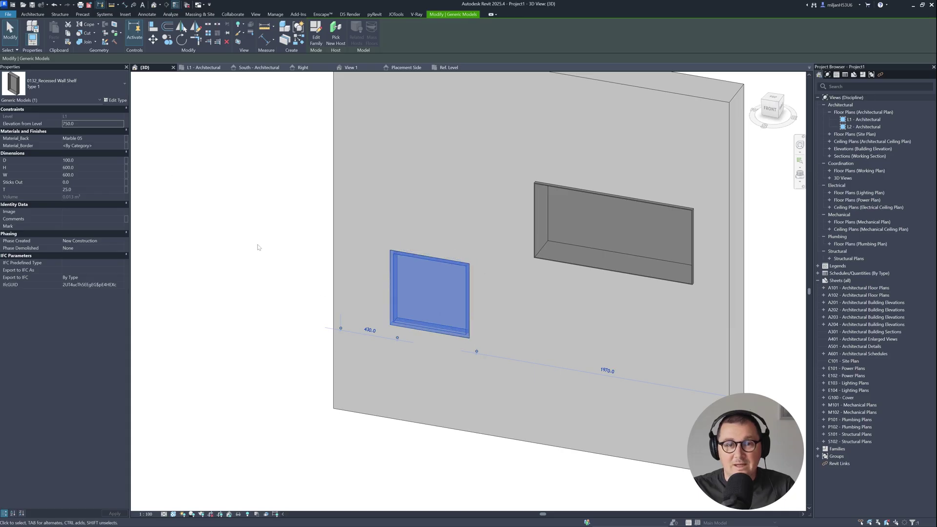
left_click(122, 145)
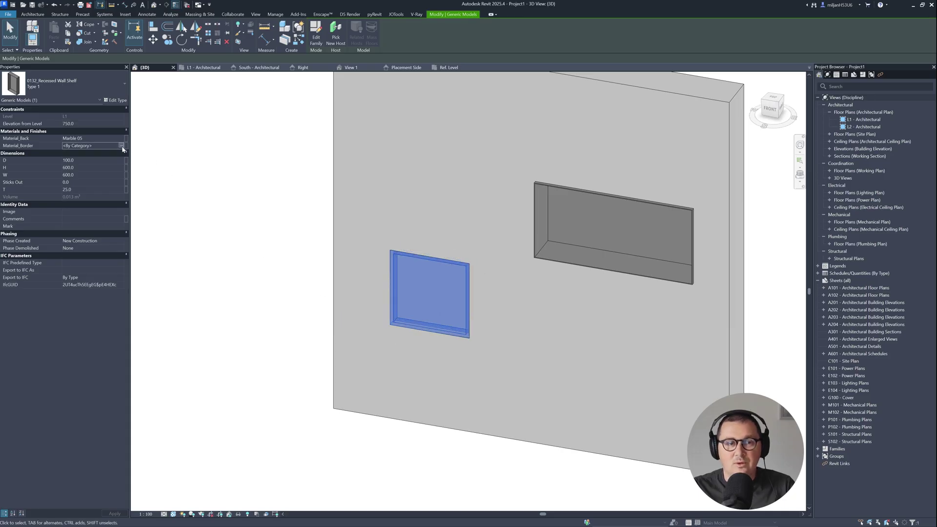
left_click(125, 145)
left_click(173, 276)
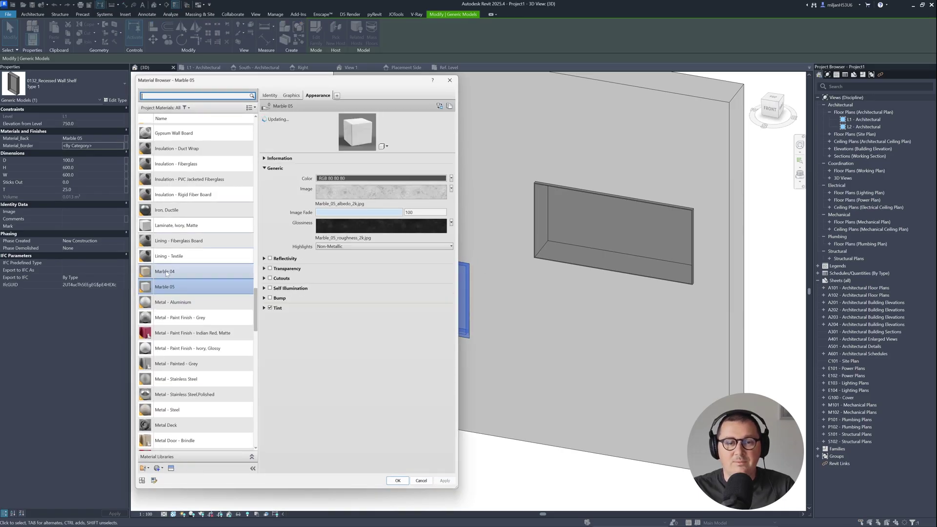
left_click(397, 481)
left_click(404, 455)
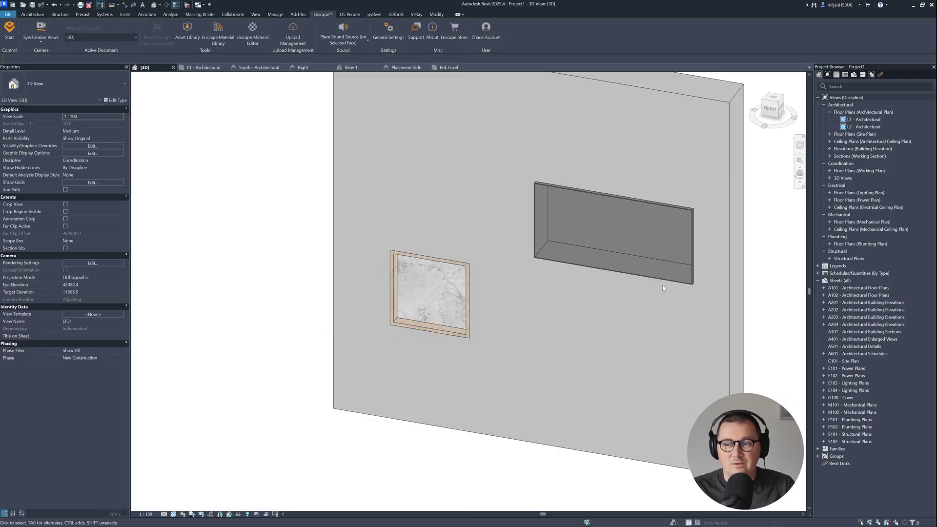
Assign Granite 01 to the Material_Back parameter of the right shelf
left_click(689, 249)
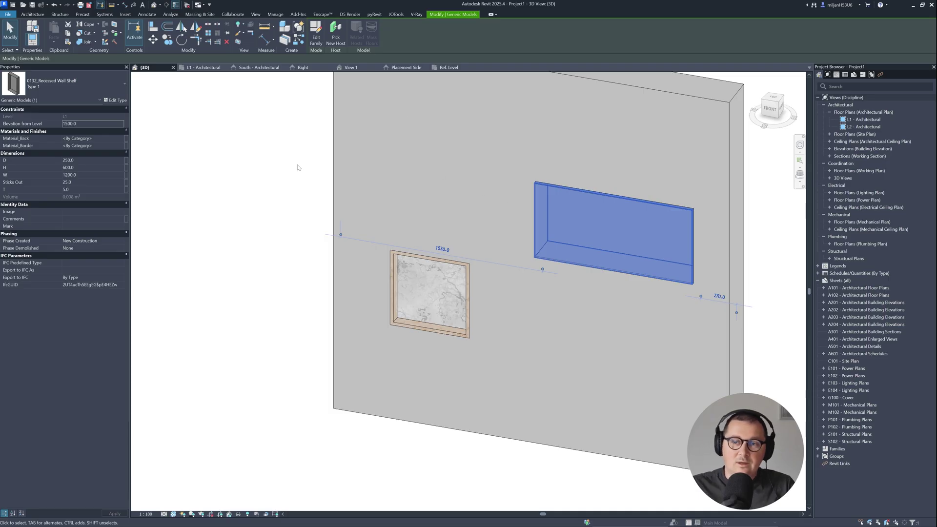
left_click(120, 139)
left_click(120, 139)
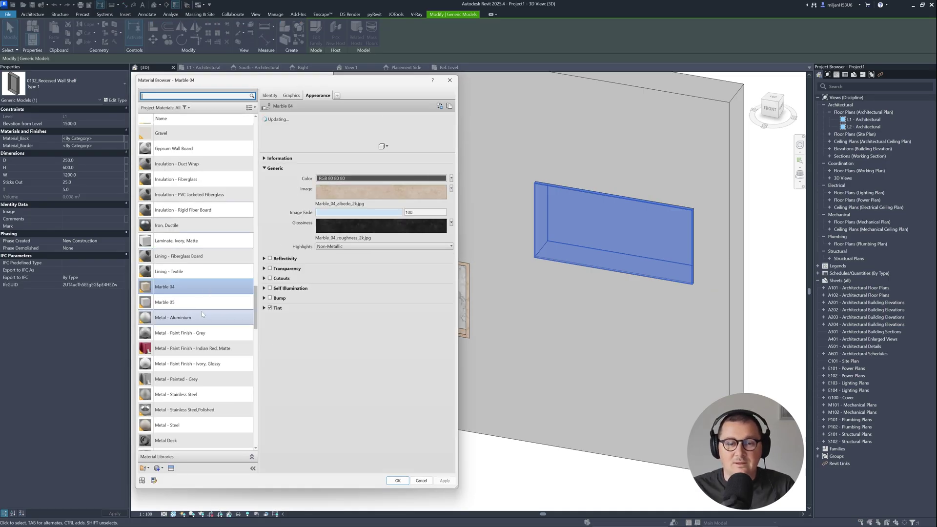
scroll(202, 315, "down", 4)
scroll(189, 403, "up", 8)
left_click(181, 299)
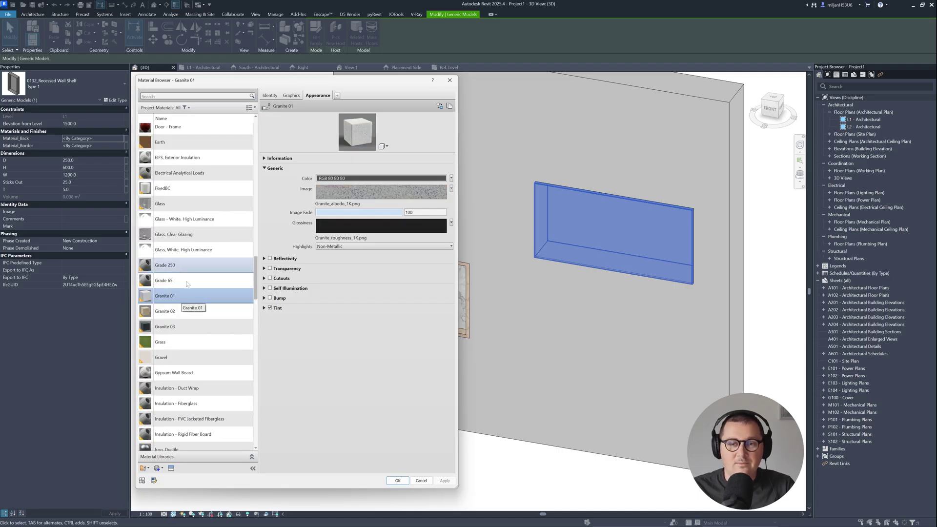
left_click(398, 481)
left_click(239, 320)
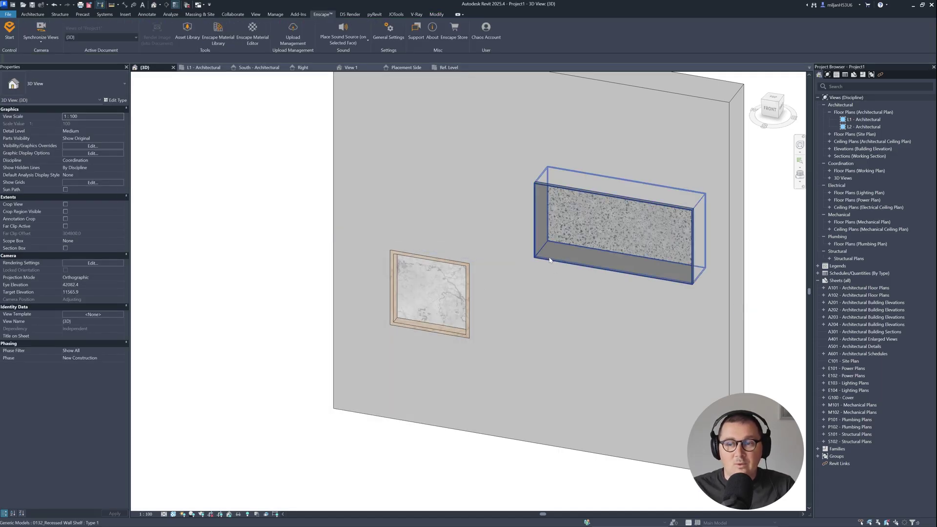
Copy the right shelf's Material_Back value, Granite 01, into its Material_Border parameter
left_click(586, 230)
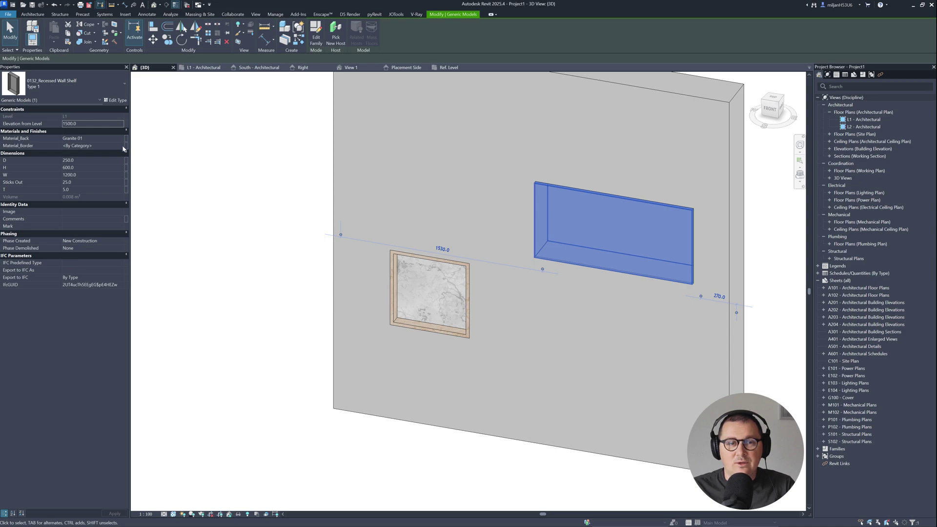
left_click(101, 140)
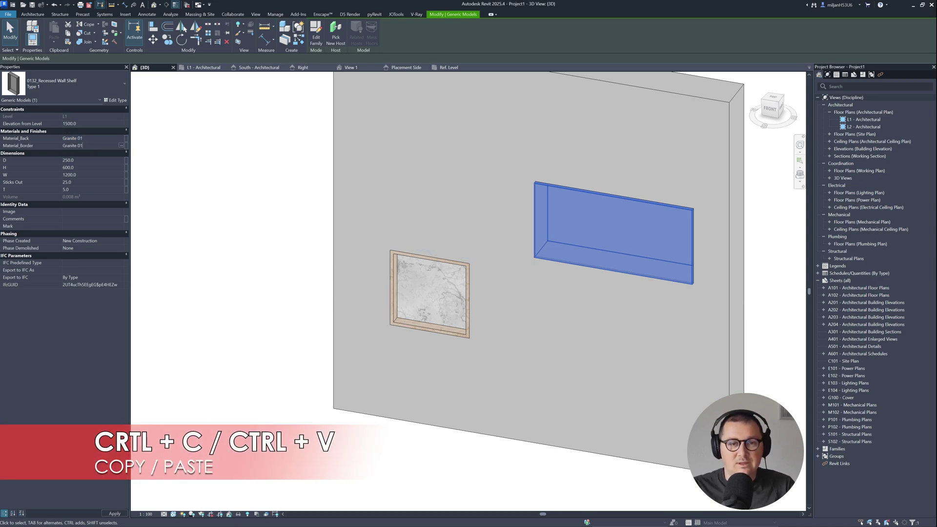
left_click(225, 220)
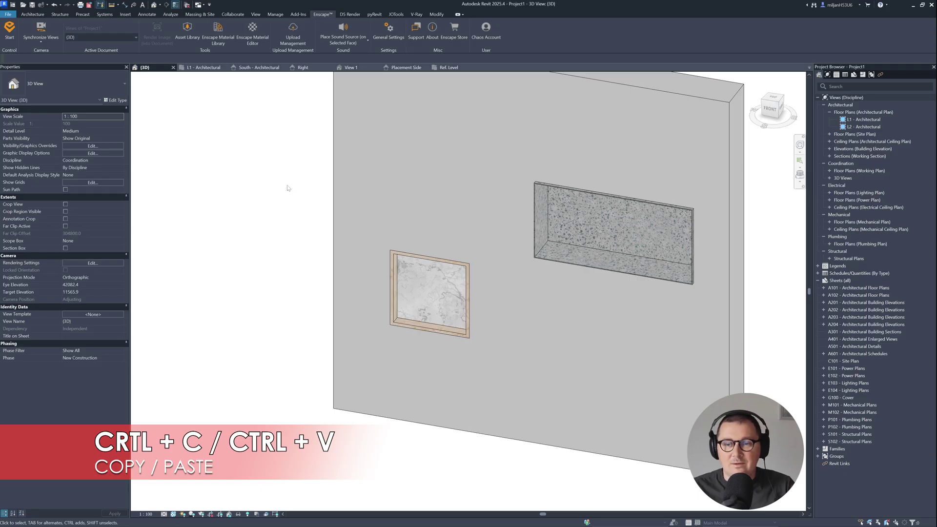